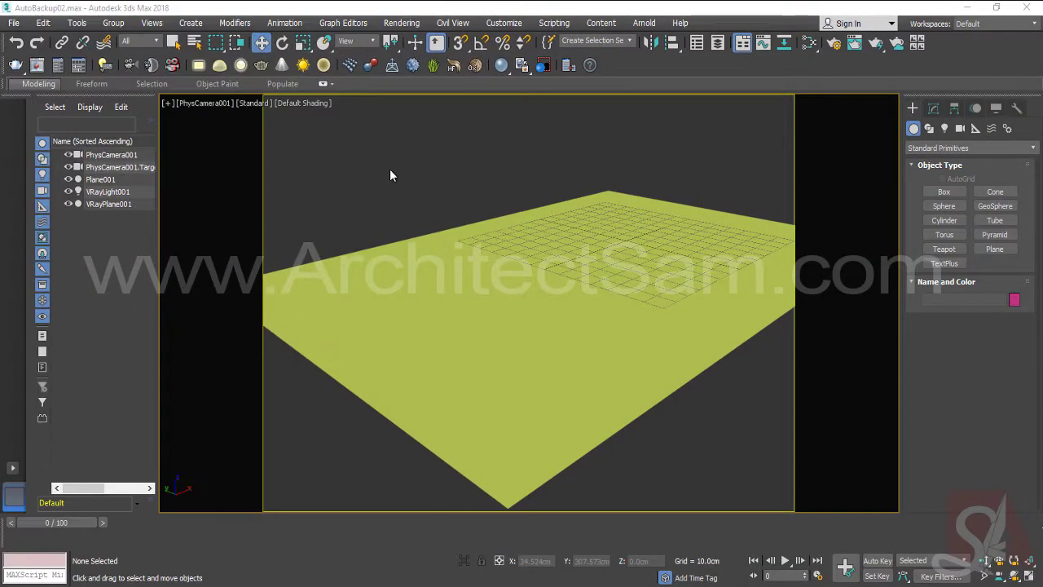
Step: Select Plane001 and switch to a zoomed-out Perspective view of the whole scene
left_click(445, 269)
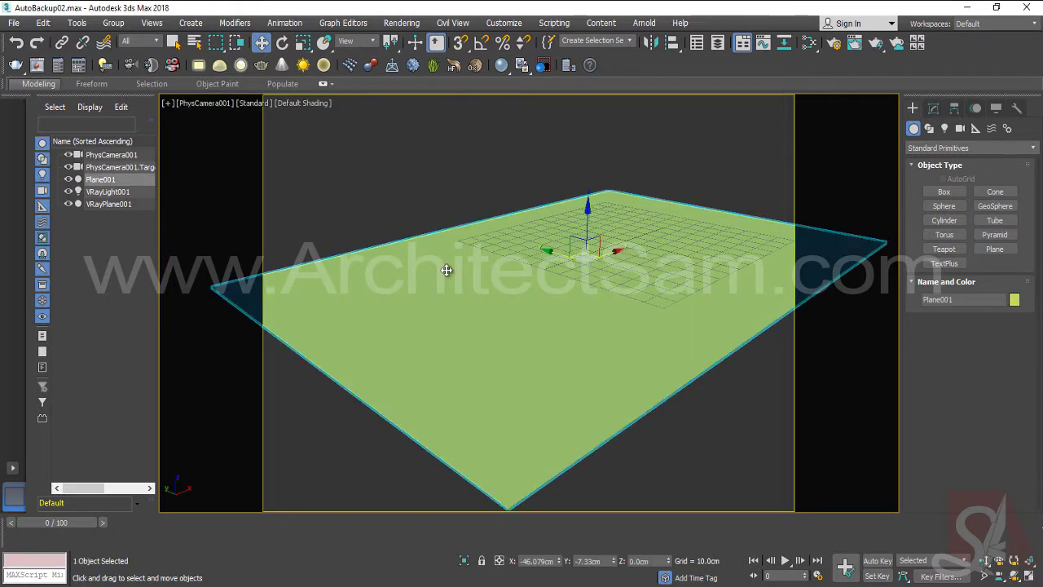
left_click(502, 149)
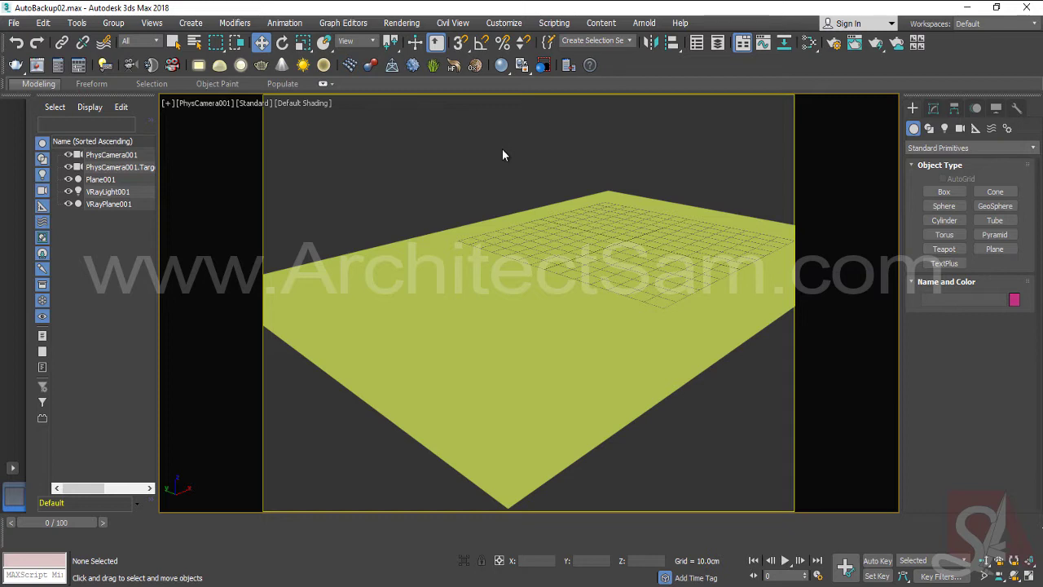
left_click(496, 250)
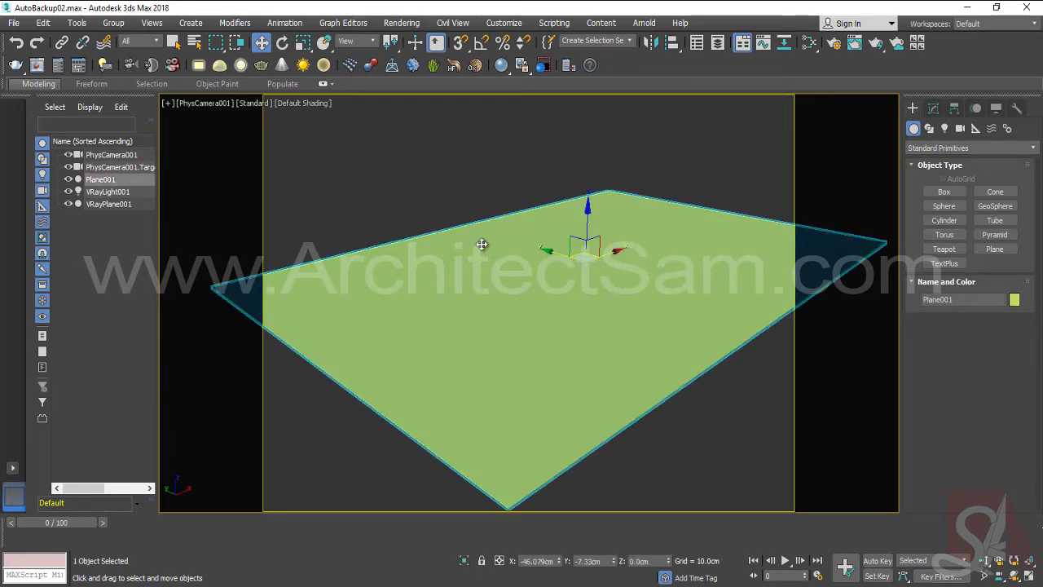
key("p")
scroll(462, 288, "down", 5)
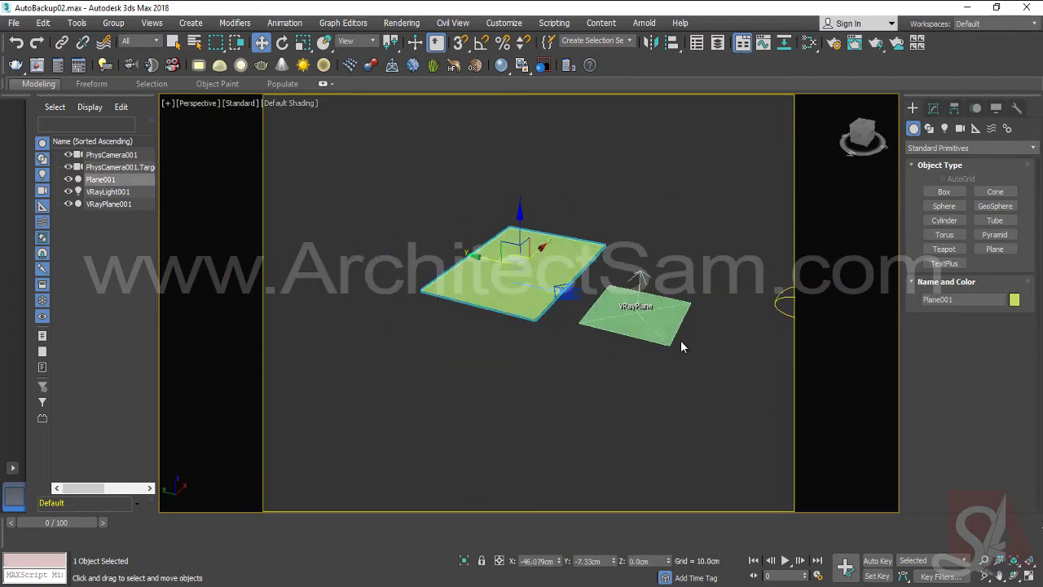
Step: Inspect the scene from the front, camera and orbited perspective views
left_click(639, 333)
mouse_move(620, 349)
middle_mouse_down("alt")
mouse_move(487, 312)
mouse_move(530, 369)
middle_mouse_up("alt")
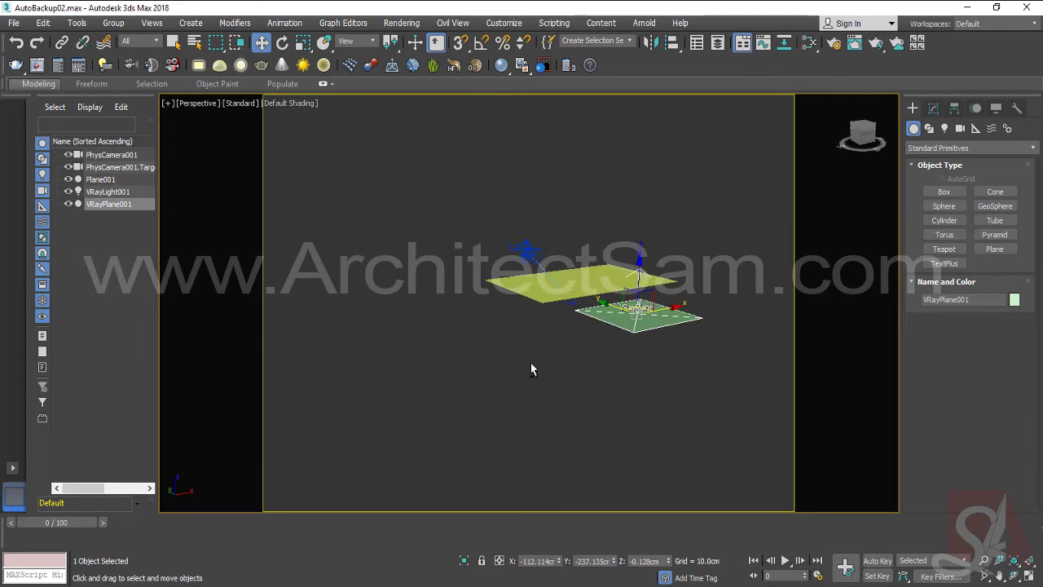
key("f")
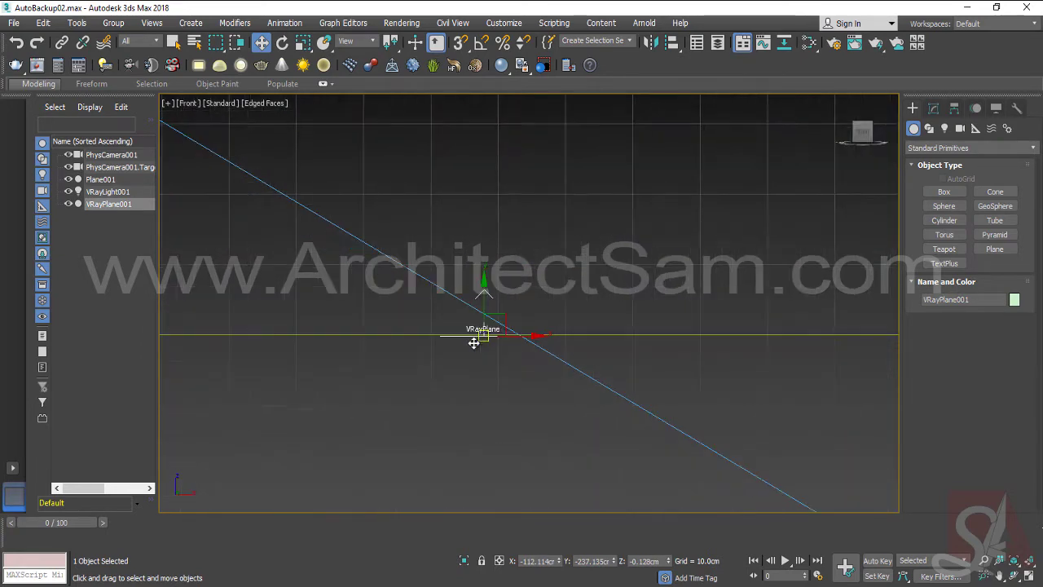
scroll(481, 334, "up", 5)
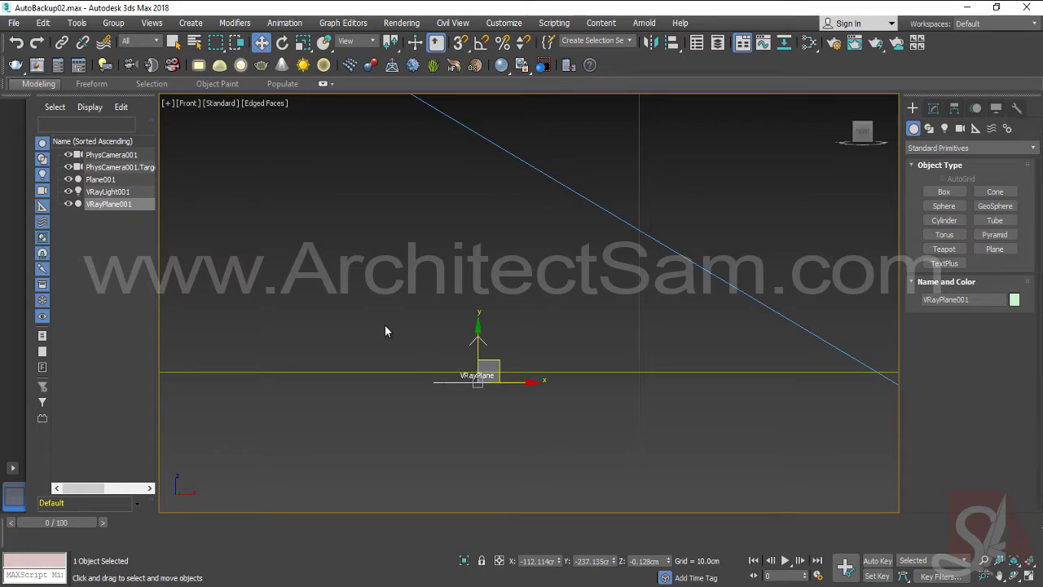
key("c")
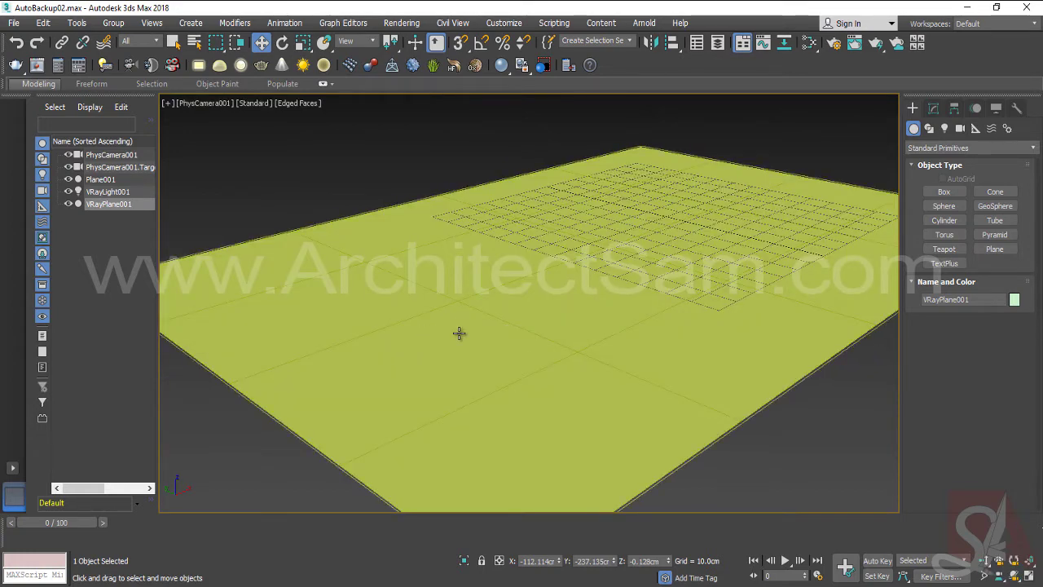
key("p")
mouse_move(460, 333)
middle_mouse_down("alt")
mouse_move(524, 357)
mouse_move(540, 337)
middle_mouse_up("alt")
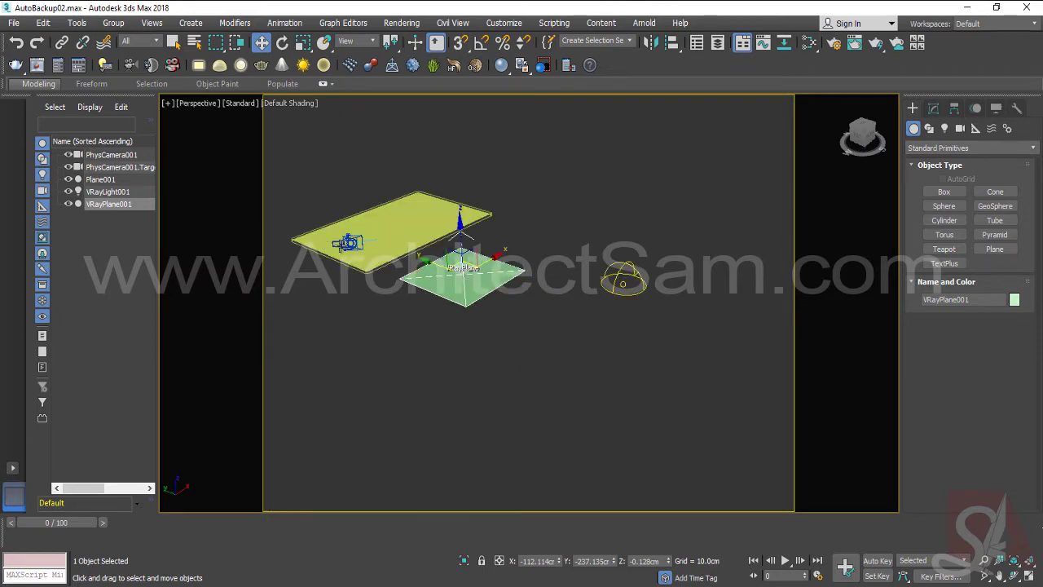
Step: Return to the camera view with safe frame on, select Plane001, and hide the grid
key("c")
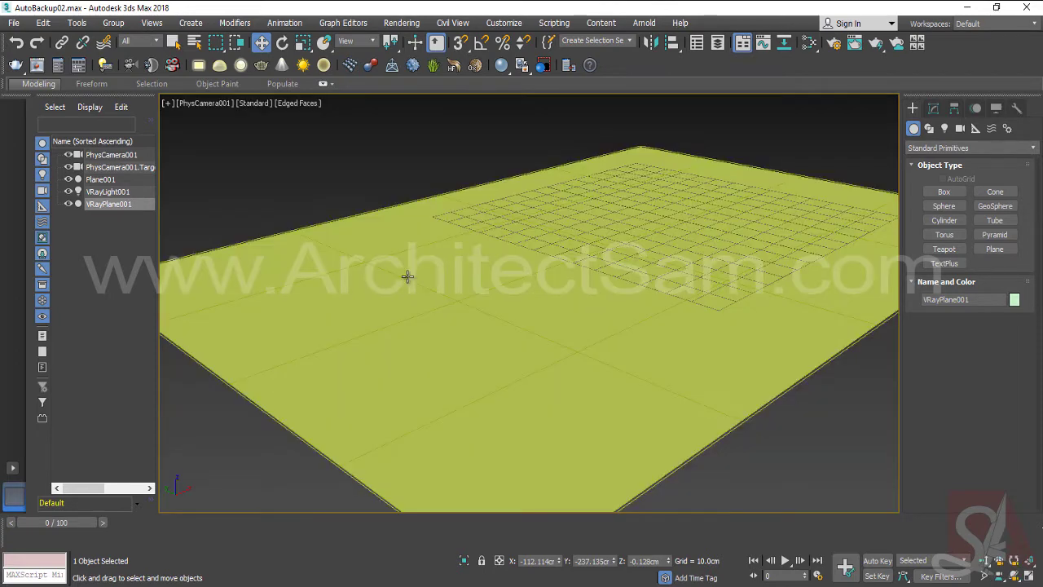
key("shift+f")
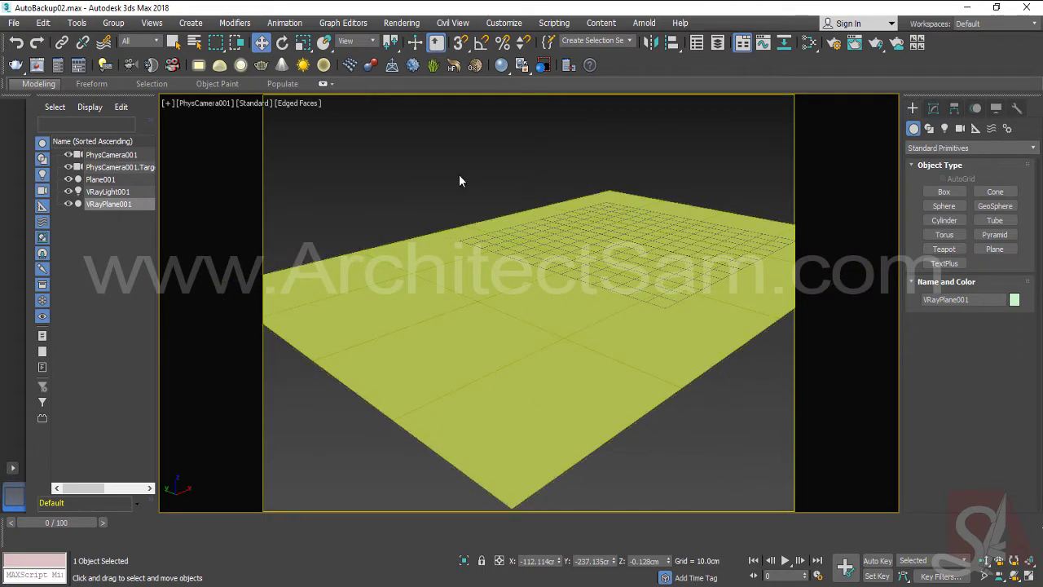
left_click(611, 423)
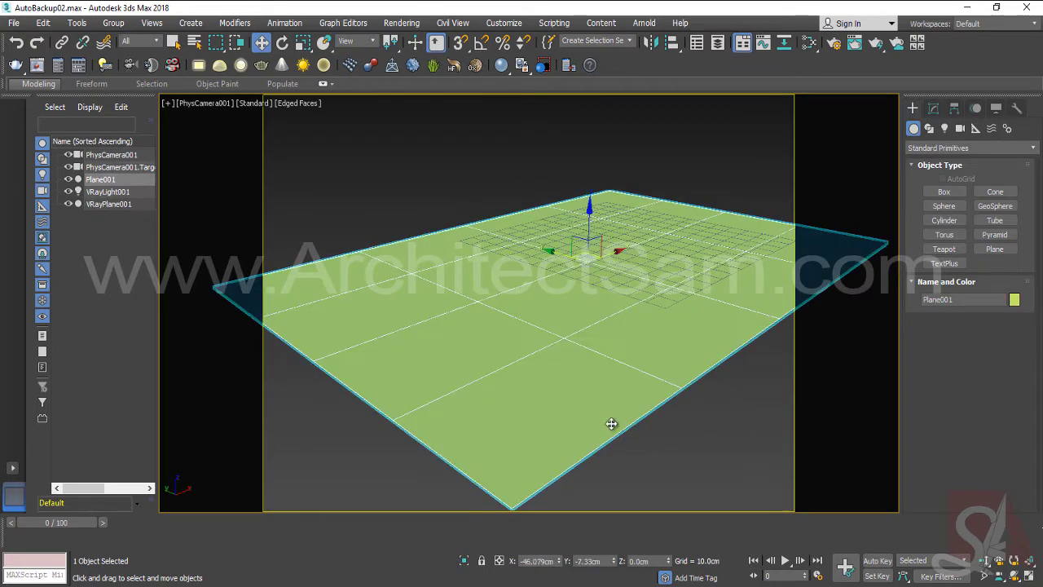
key("g")
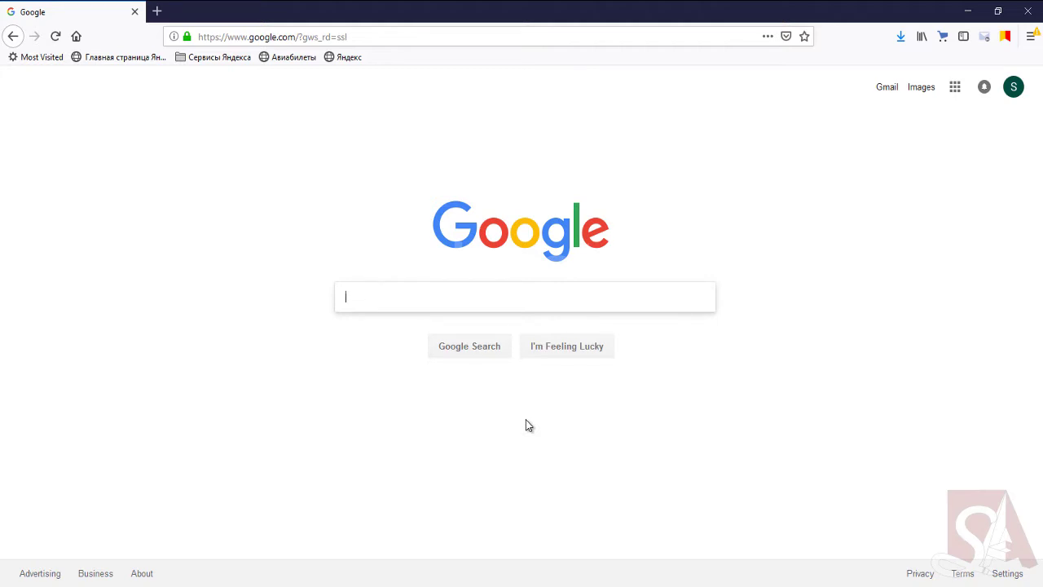
Step: Search Google for 'carpet texture' and view the image results
type("carpet ")
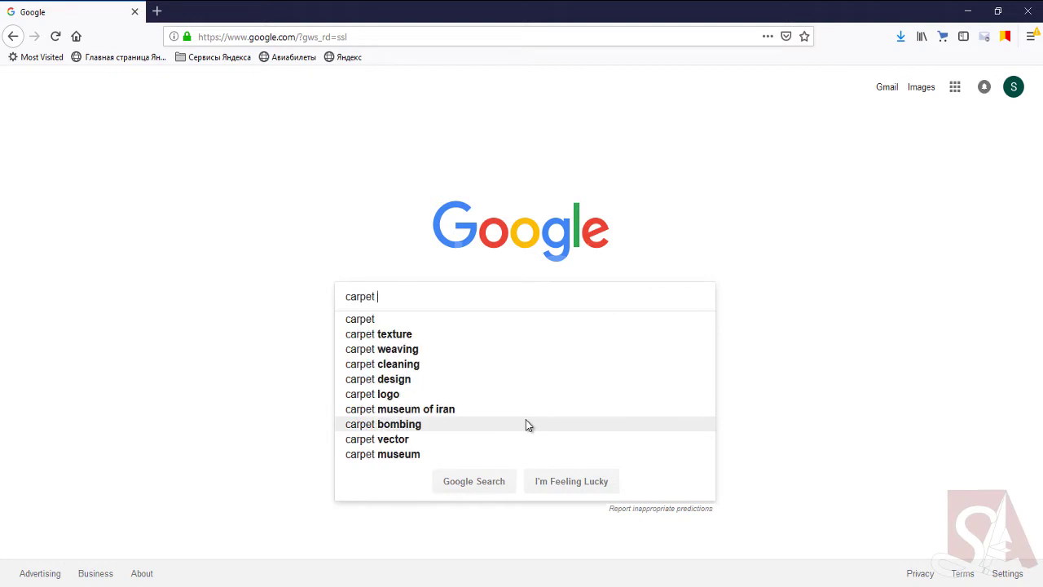
type("text")
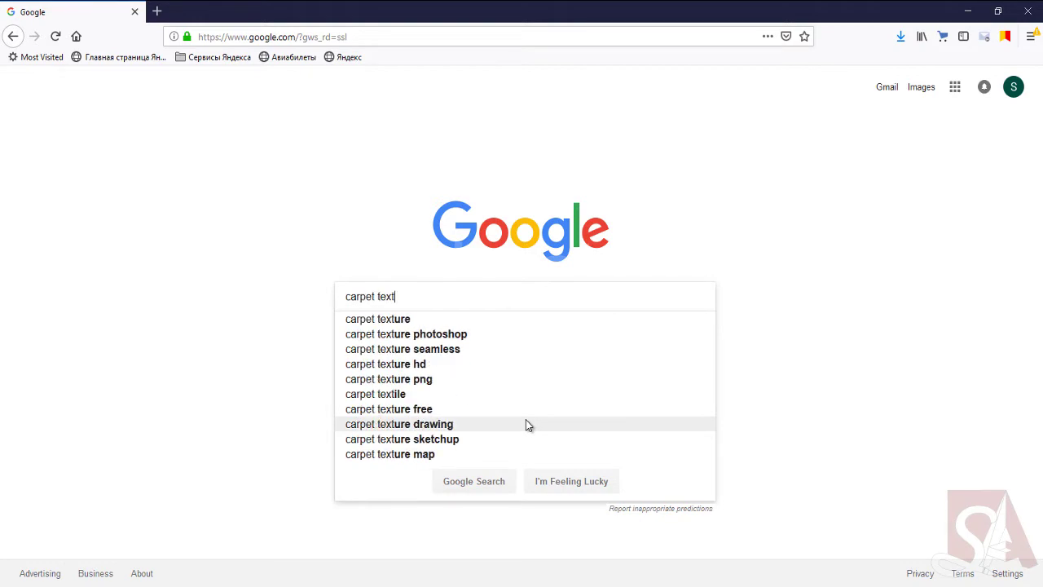
type("ure")
key("Return")
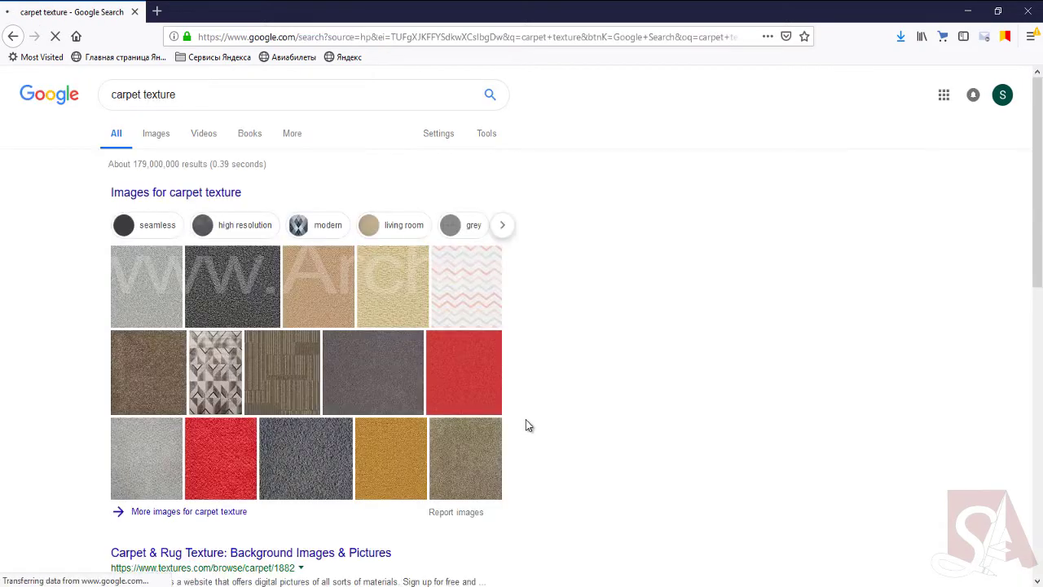
left_click(155, 143)
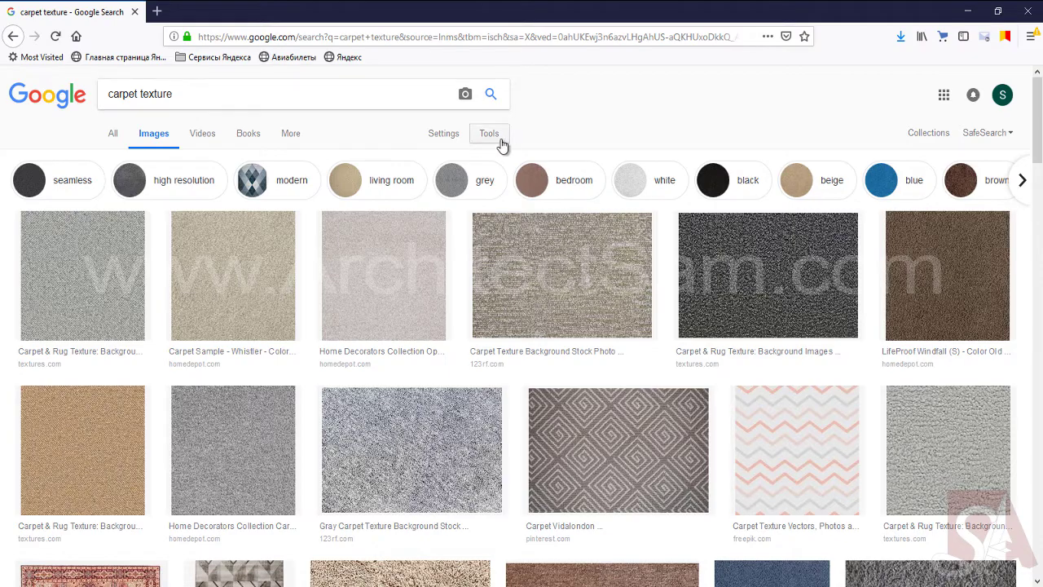
scroll(289, 424, "down", 3)
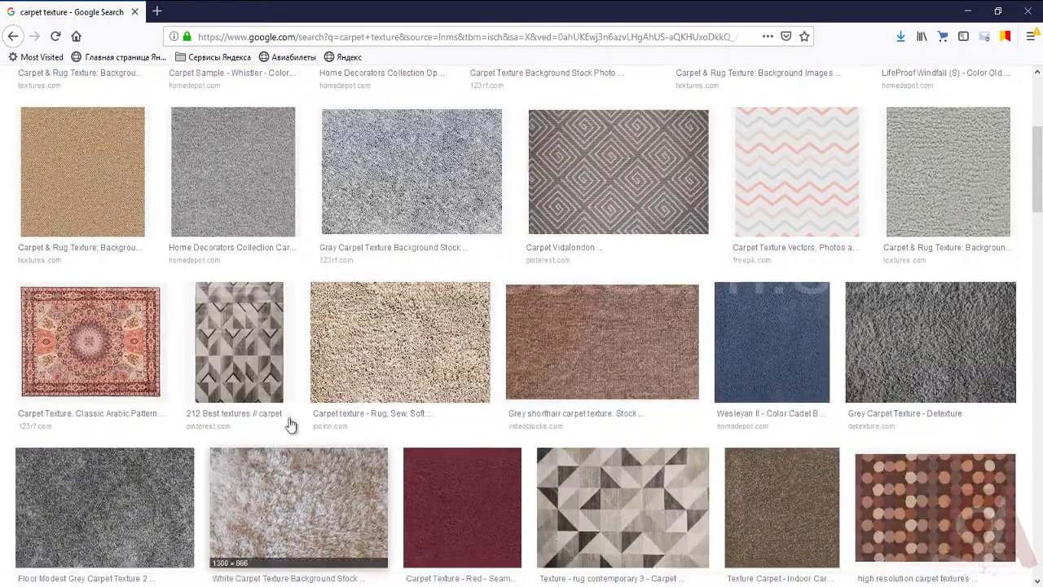
scroll(287, 411, "down", 3)
scroll(286, 403, "up", 6)
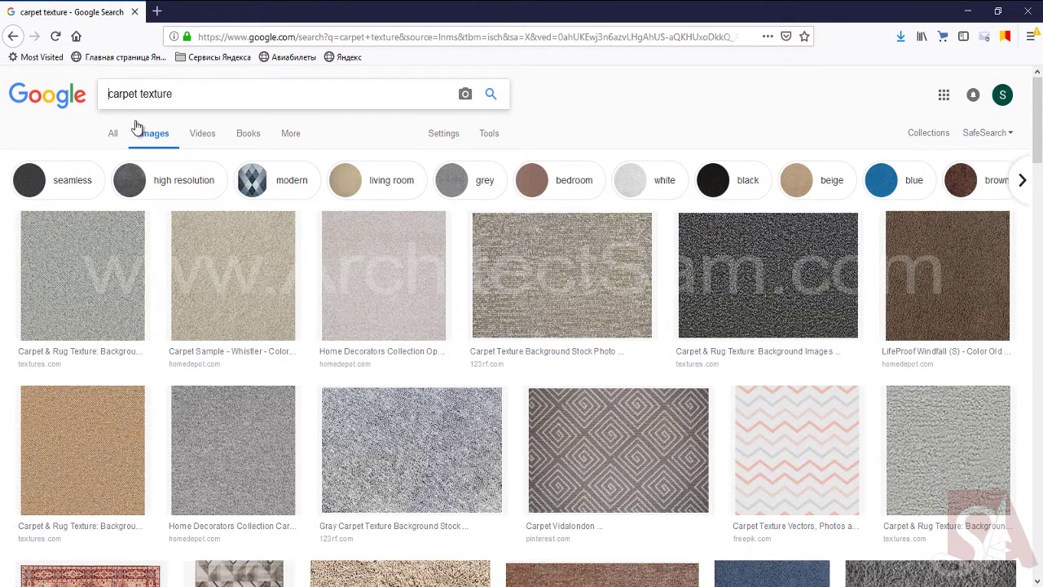
Step: Refine the image search to 'Modern carpet texture' and browse the results
type("Mode")
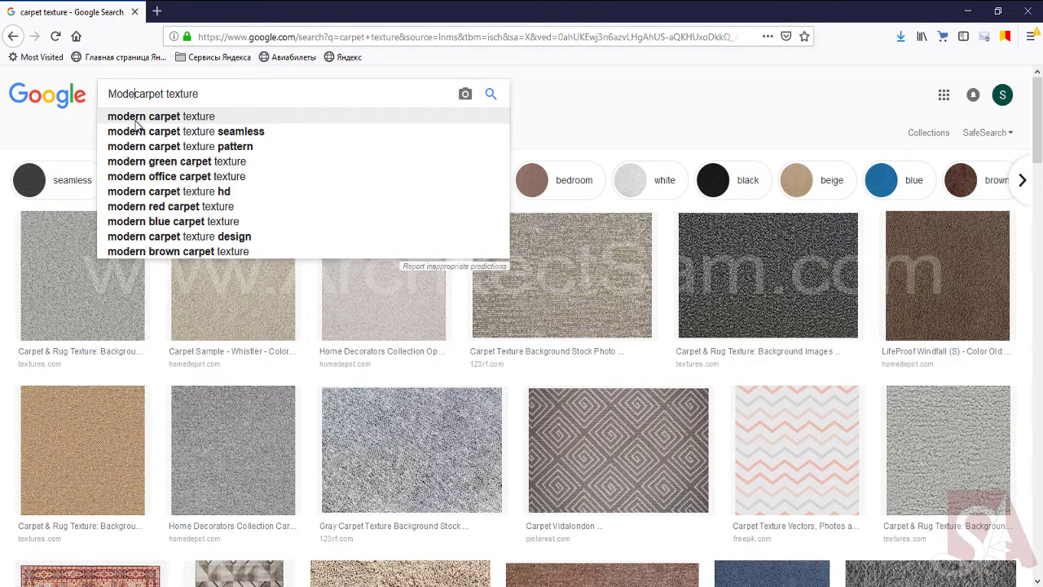
type("rn")
key("Return")
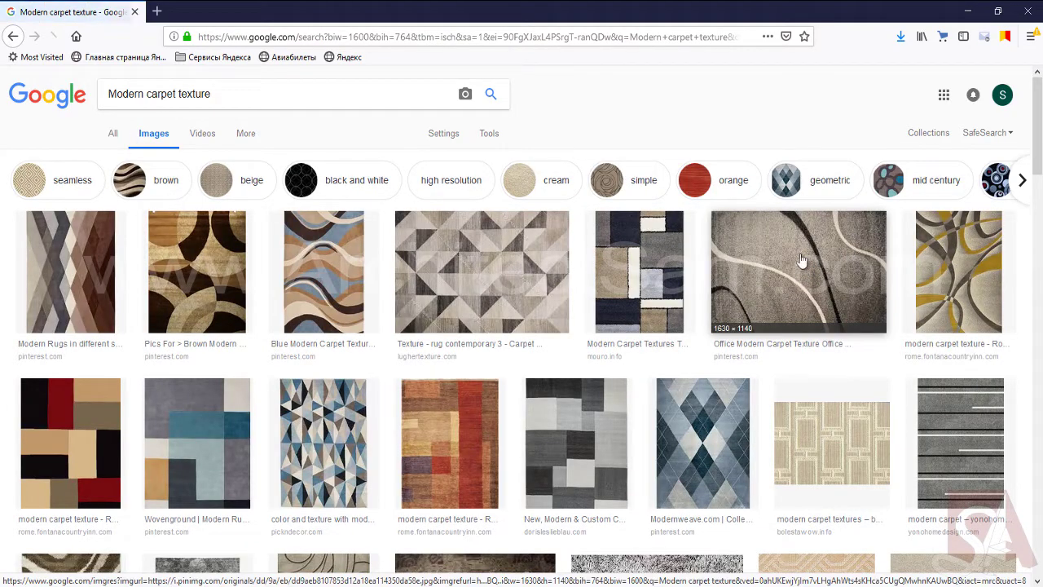
scroll(576, 394, "down", 3)
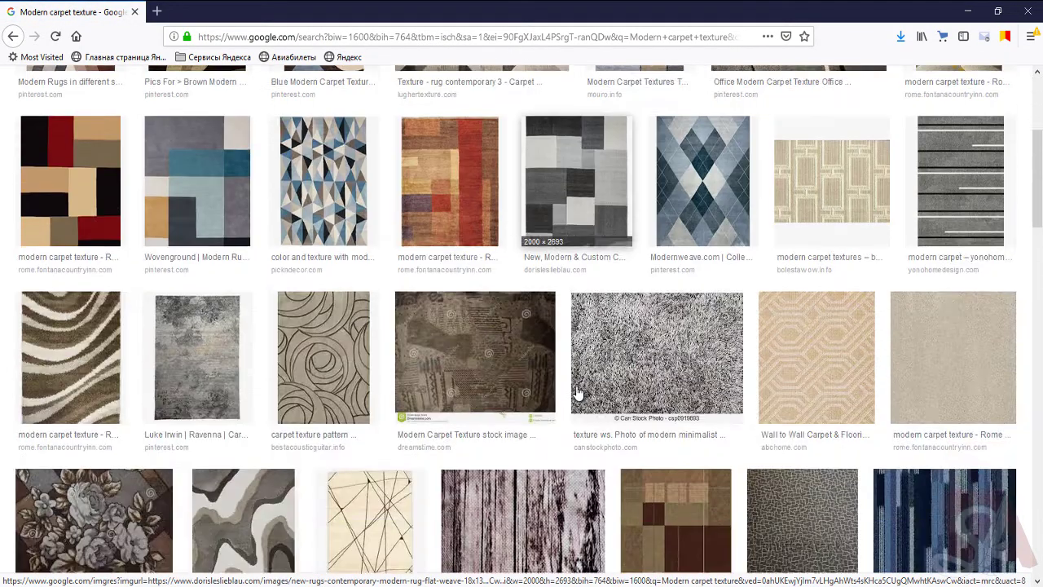
scroll(577, 393, "down", 3)
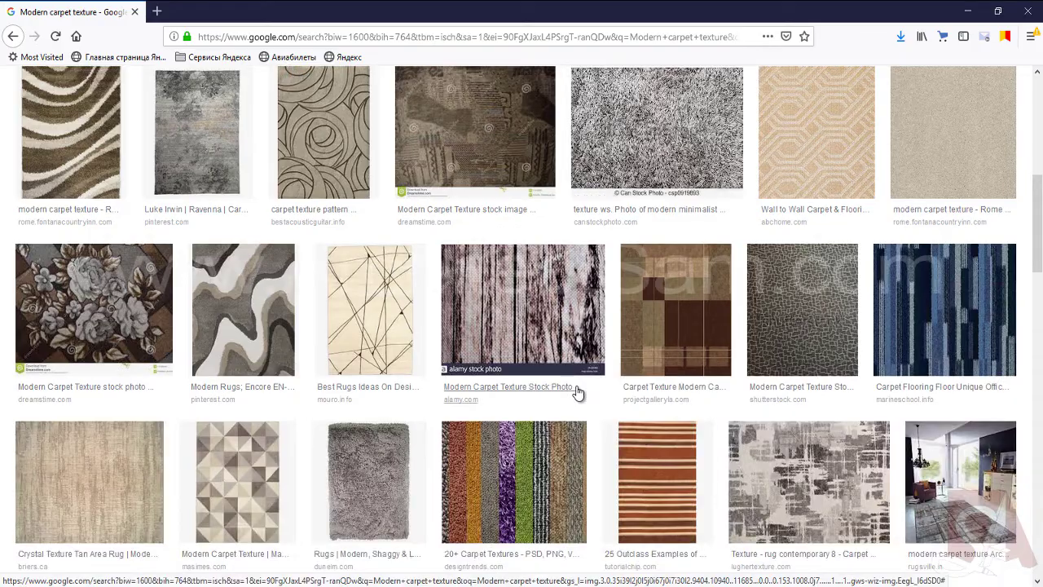
scroll(576, 394, "down", 2)
scroll(576, 393, "down", 1)
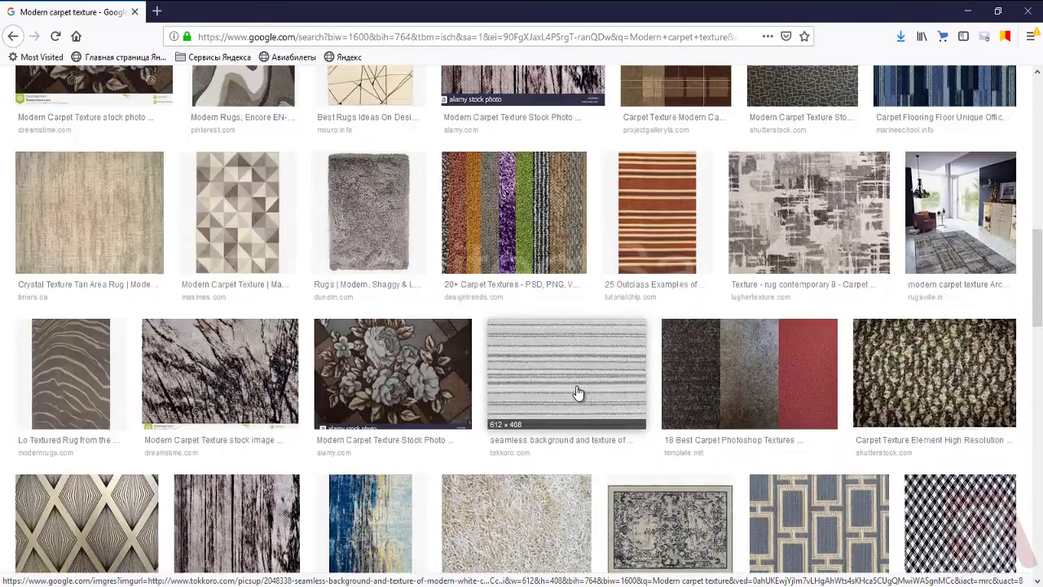
scroll(576, 394, "up", 10)
Step: Filter the image results to Large size and scroll through them
left_click(489, 132)
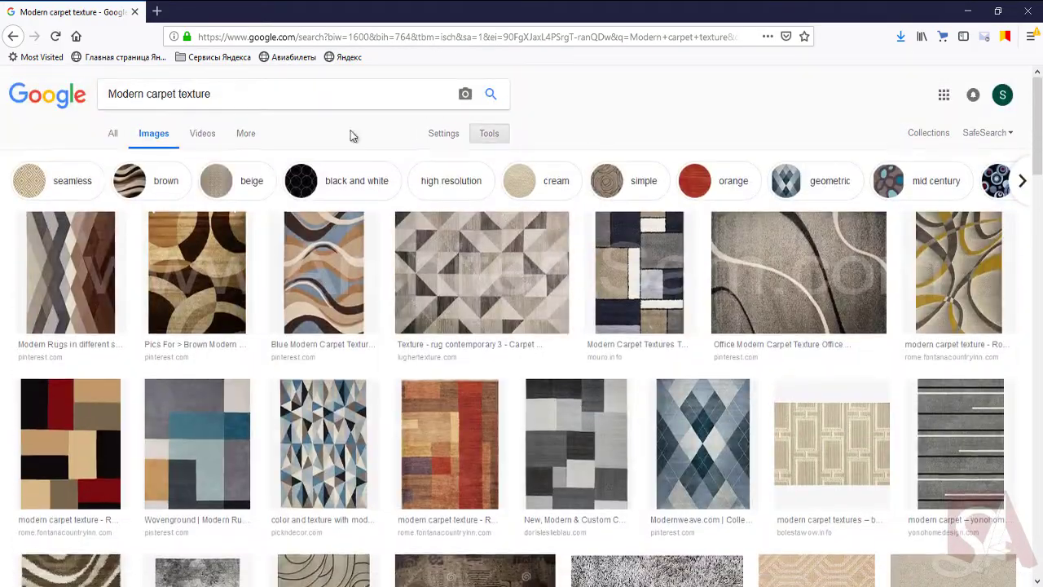
left_click(118, 158)
left_click(144, 200)
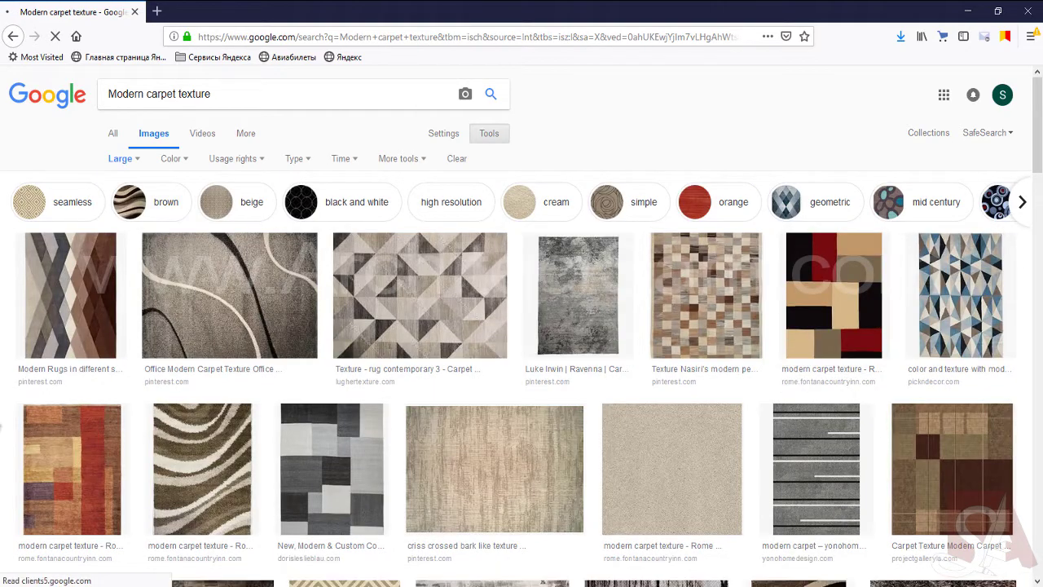
scroll(802, 308, "down", 3)
scroll(522, 326, "down", 3)
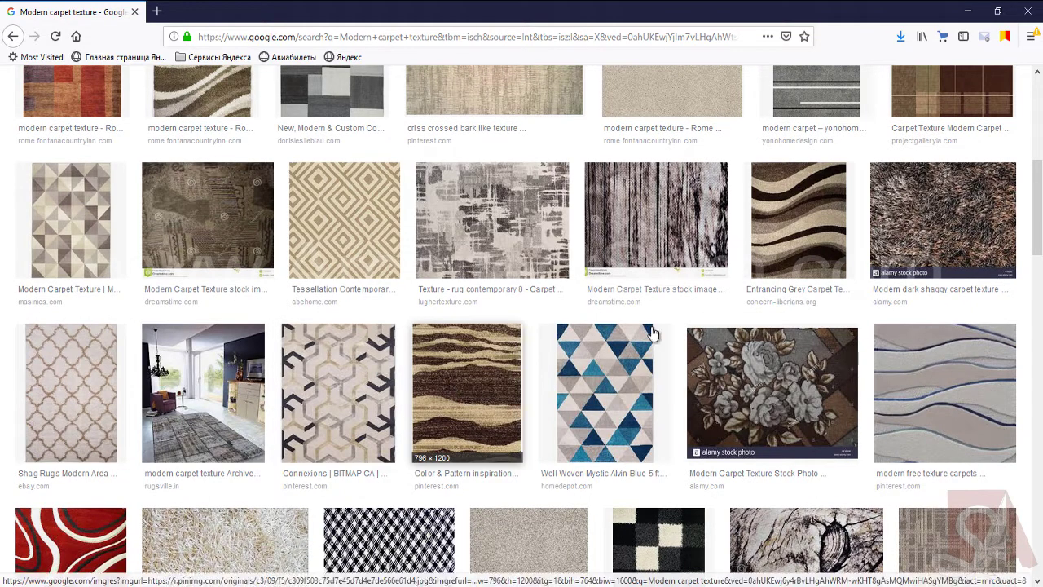
scroll(5, 380, "down", 4)
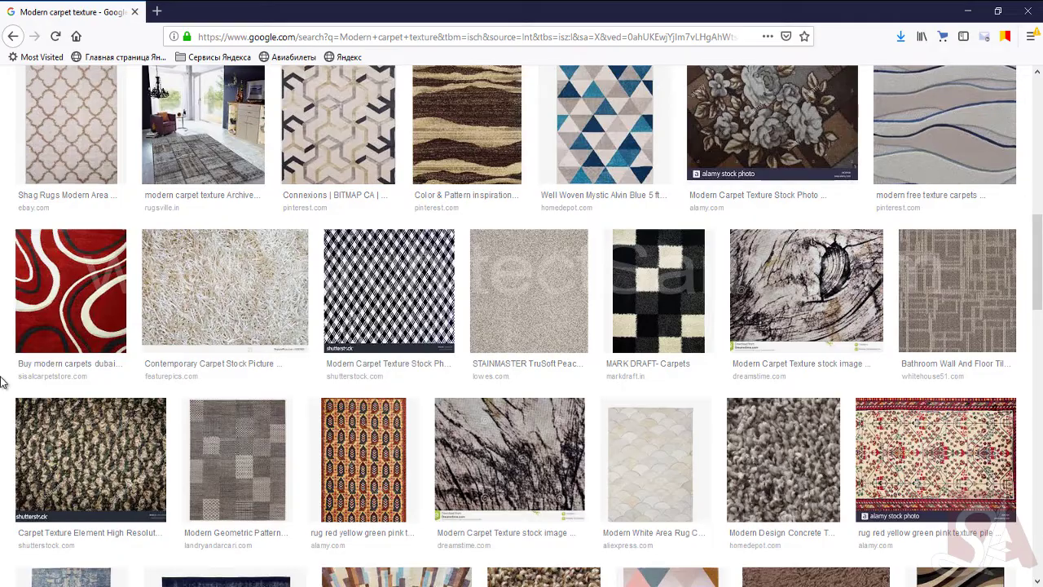
scroll(861, 380, "down", 3)
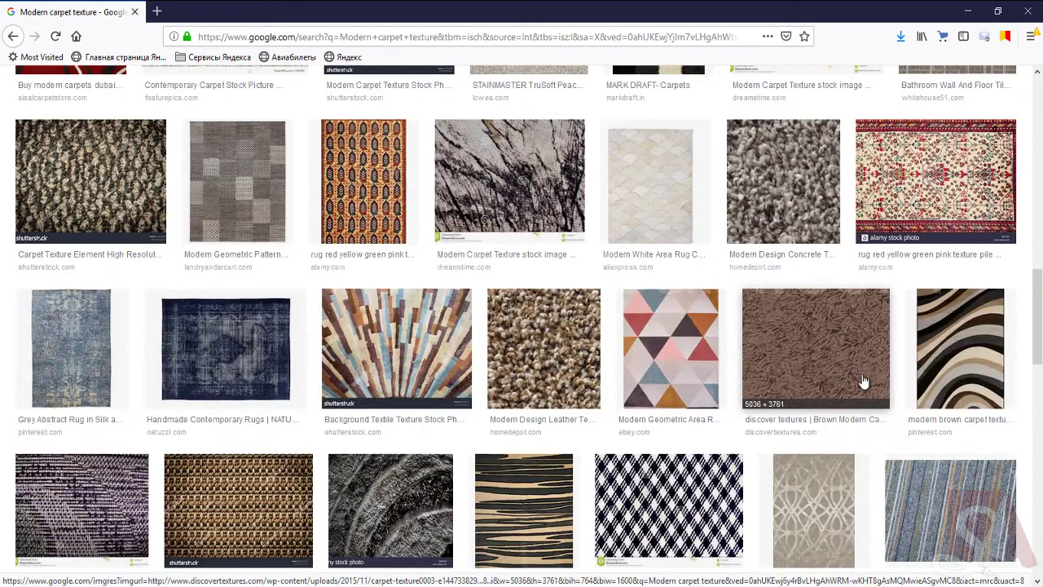
scroll(863, 381, "down", 3)
scroll(864, 381, "down", 3)
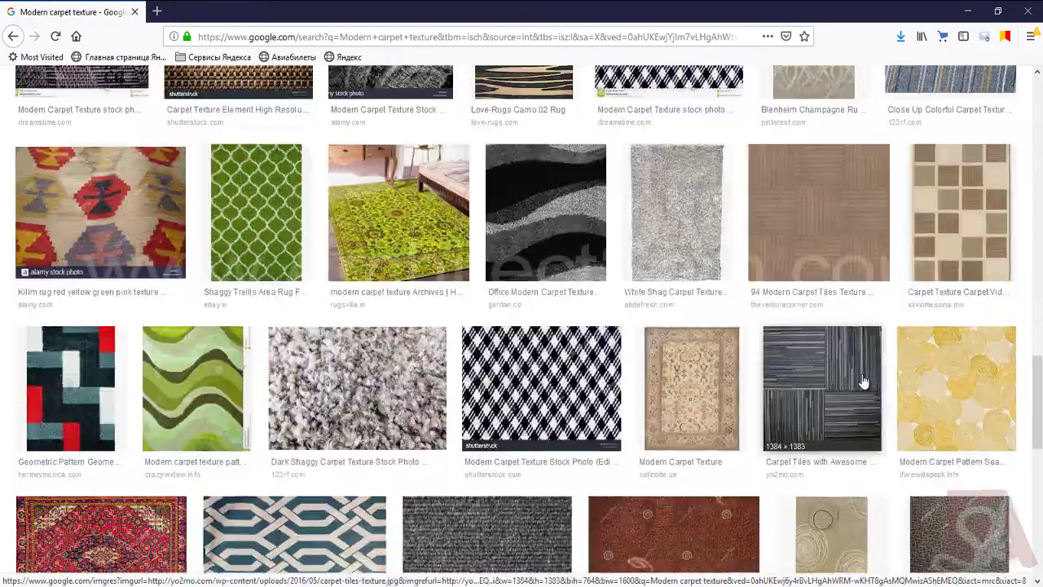
scroll(864, 381, "up", 8)
scroll(863, 380, "up", 5)
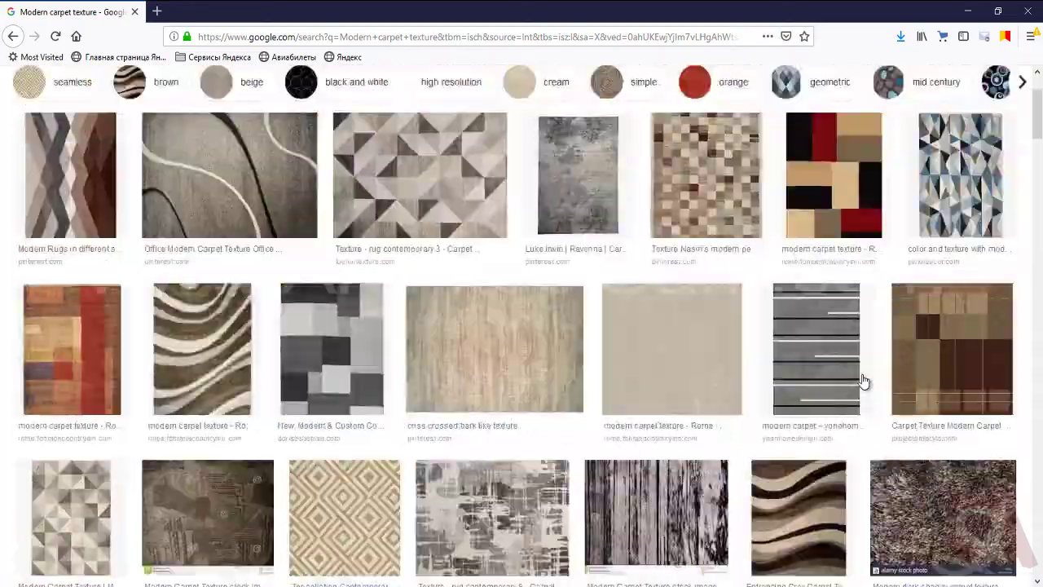
scroll(864, 380, "up", 2)
scroll(863, 382, "down", 2)
scroll(864, 381, "down", 5)
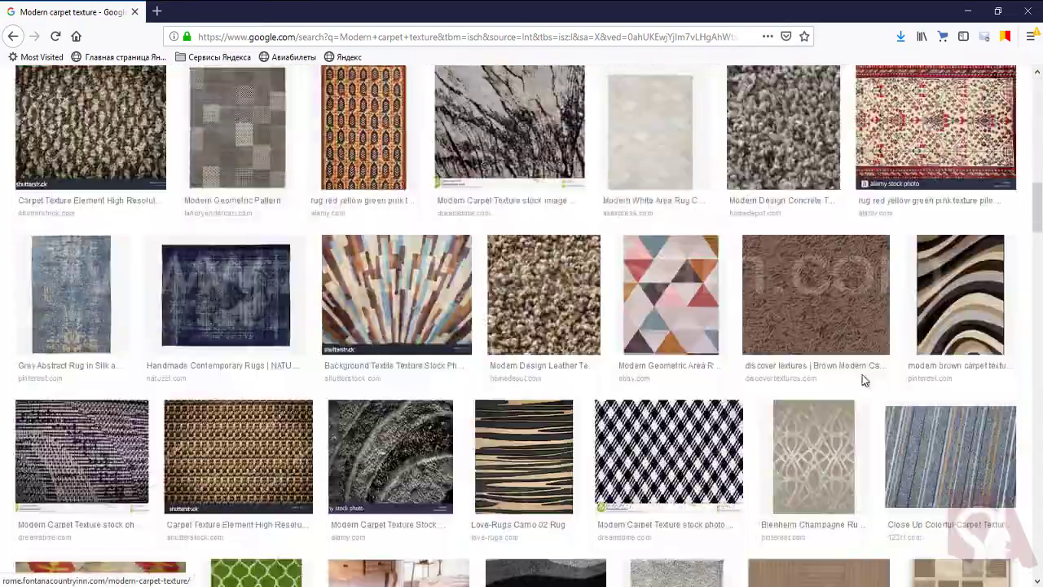
scroll(864, 381, "down", 2)
scroll(864, 380, "down", 2)
scroll(863, 380, "down", 3)
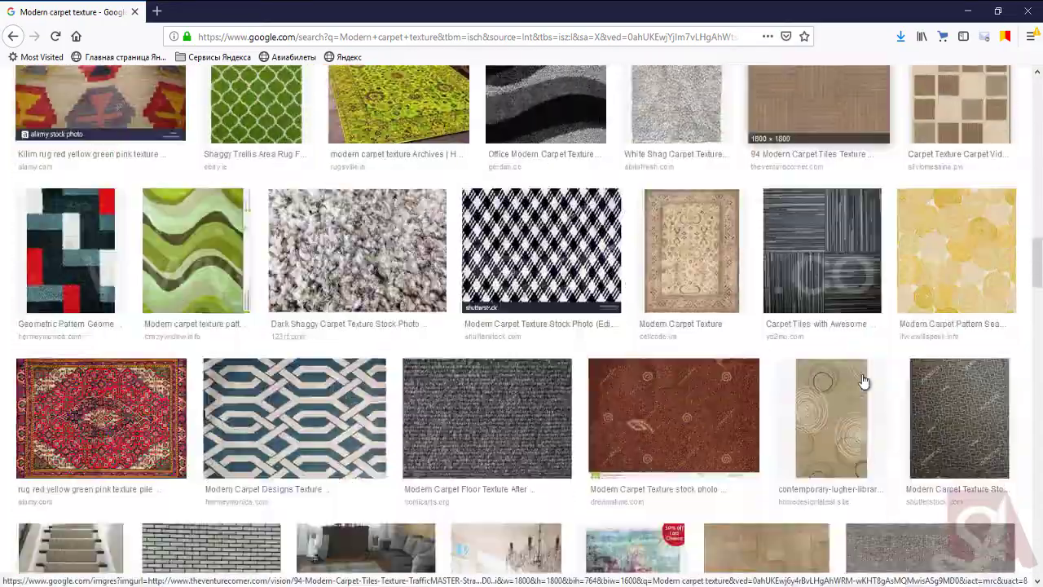
scroll(864, 381, "down", 4)
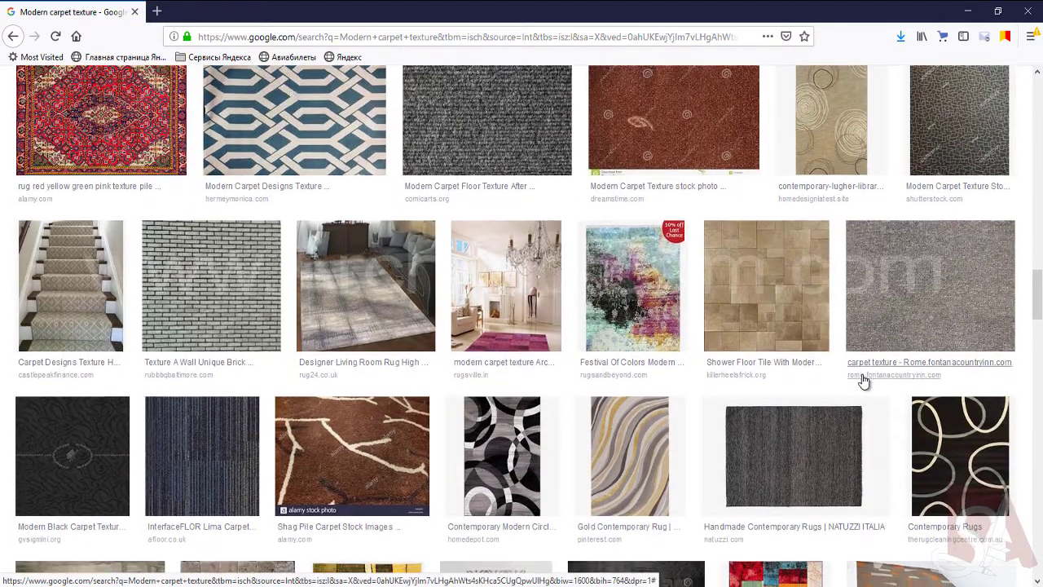
scroll(864, 380, "down", 4)
scroll(864, 380, "down", 2)
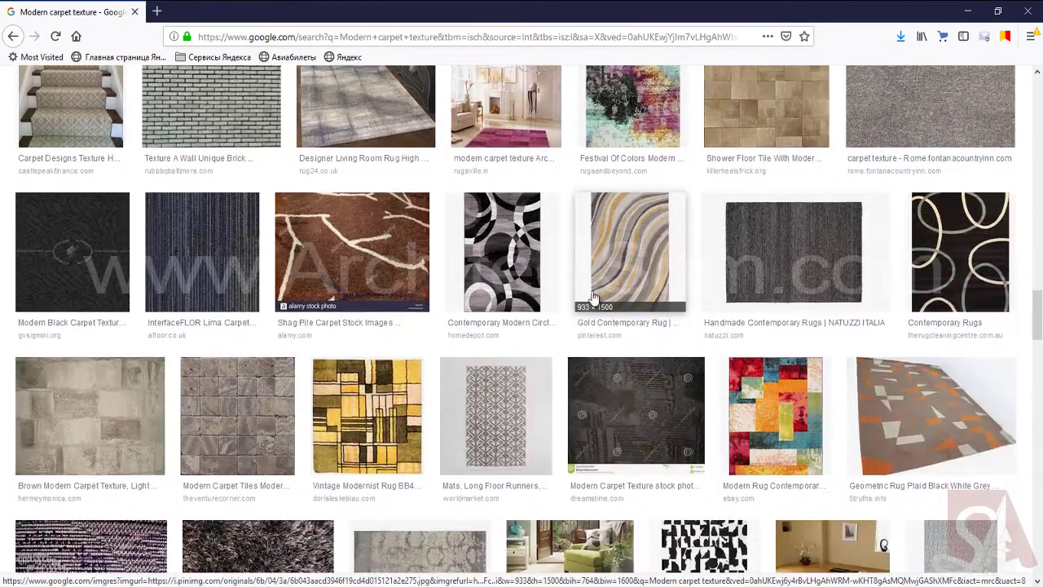
Step: Preview the gold contemporary rug image and browse its related results
left_click(615, 254)
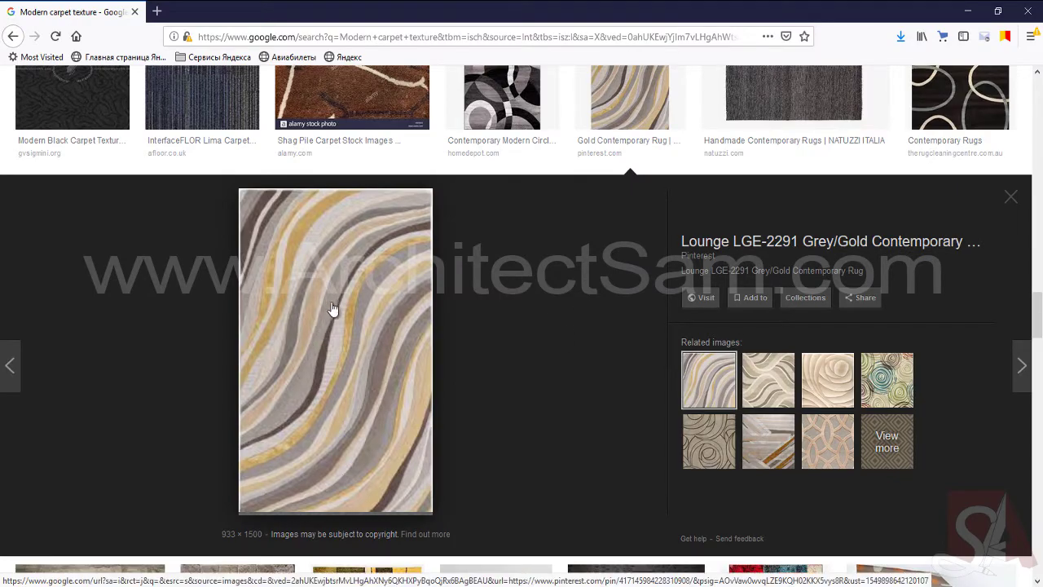
scroll(551, 369, "down", 4)
scroll(552, 369, "down", 4)
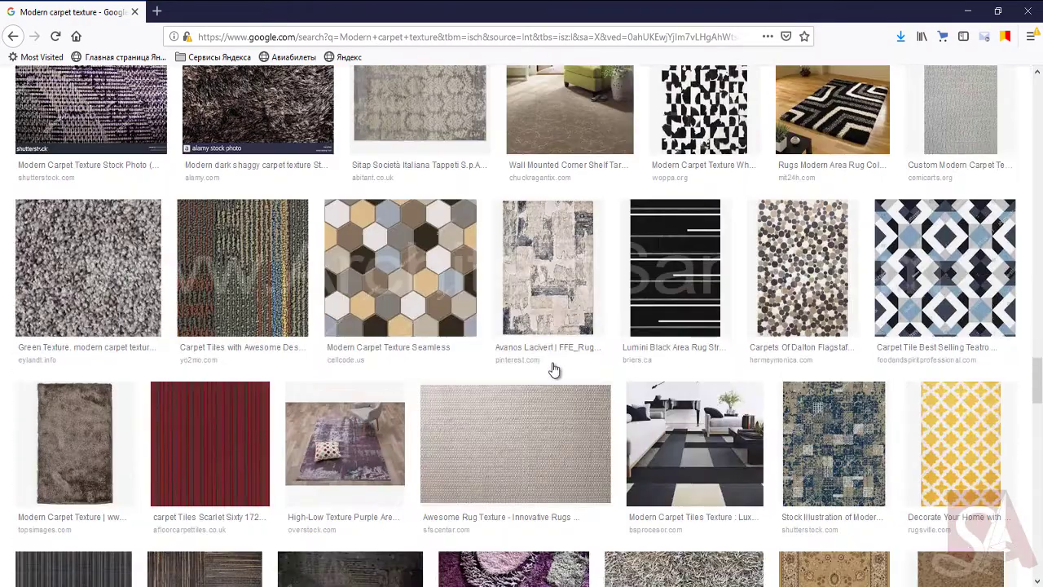
scroll(553, 370, "down", 3)
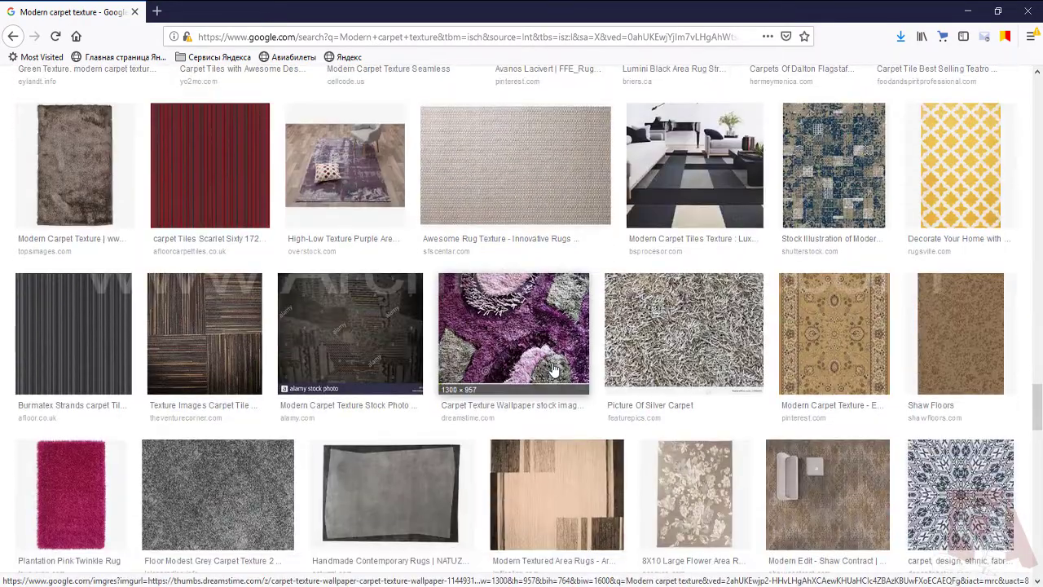
scroll(554, 370, "down", 3)
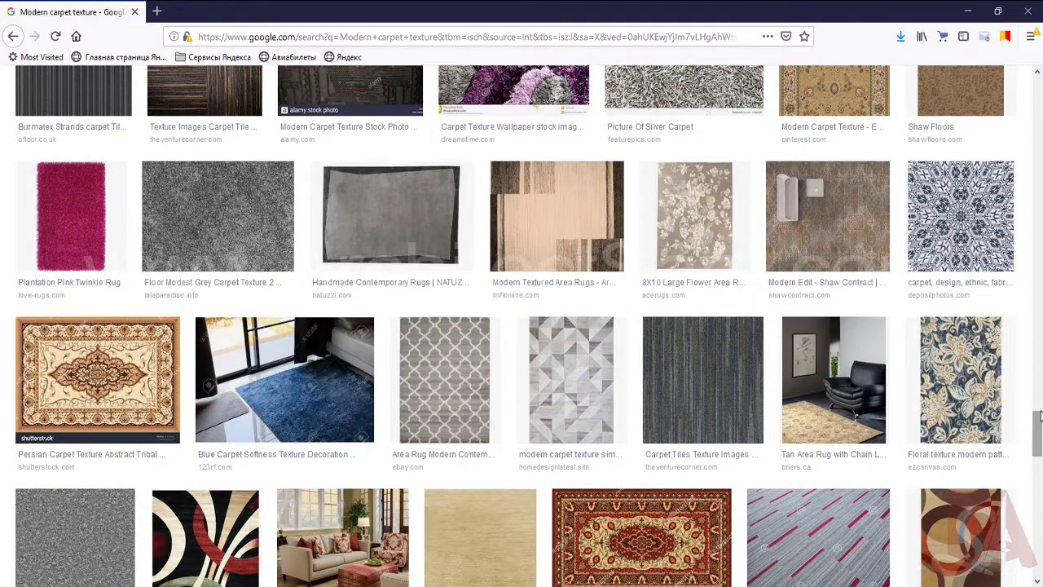
left_click_drag(1037, 432, 1039, 78)
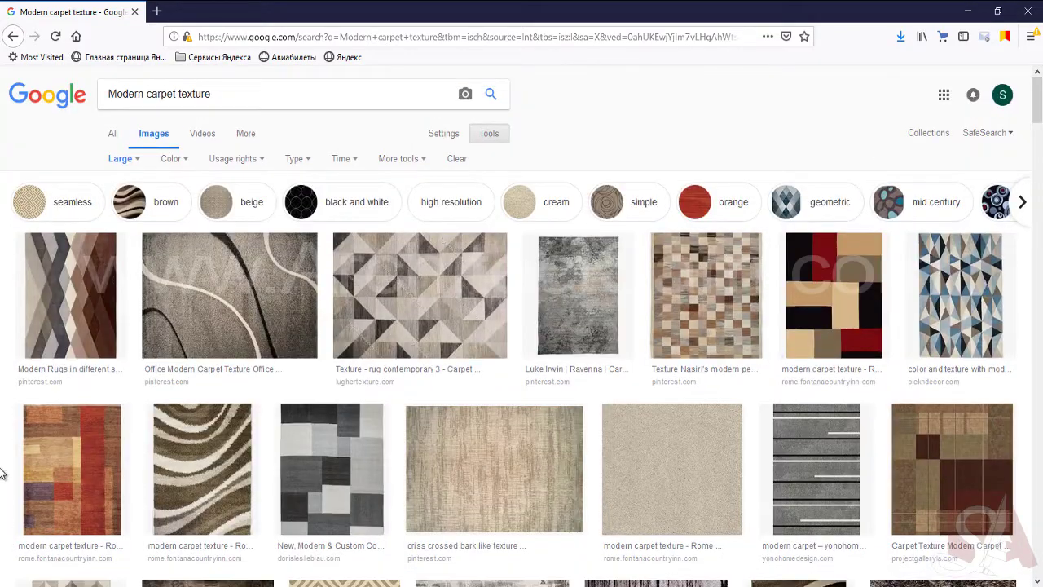
Step: Save the brown-and-white wavy carpet image to the Desktop
left_click(244, 473)
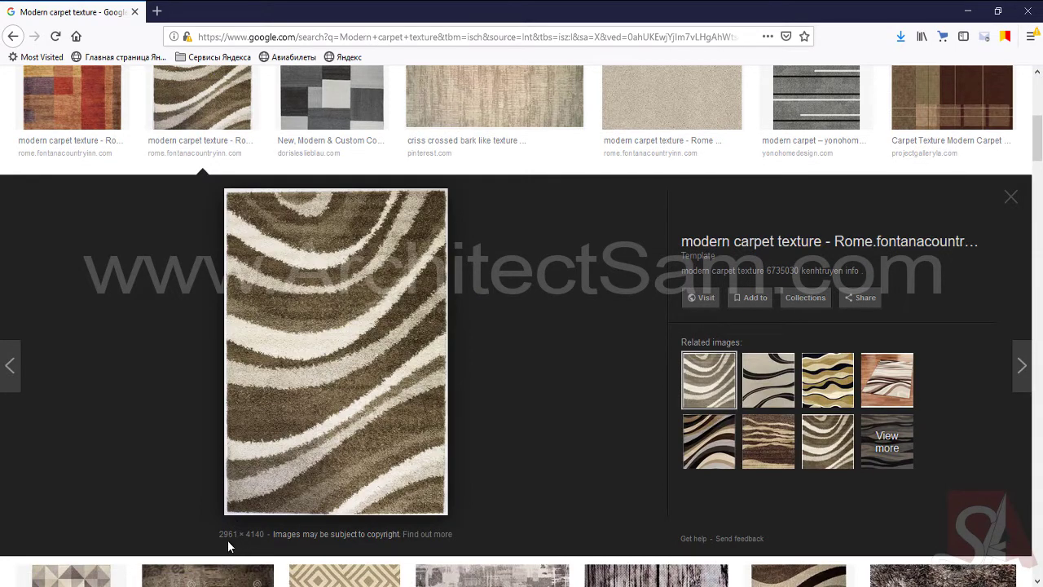
right_click(347, 277)
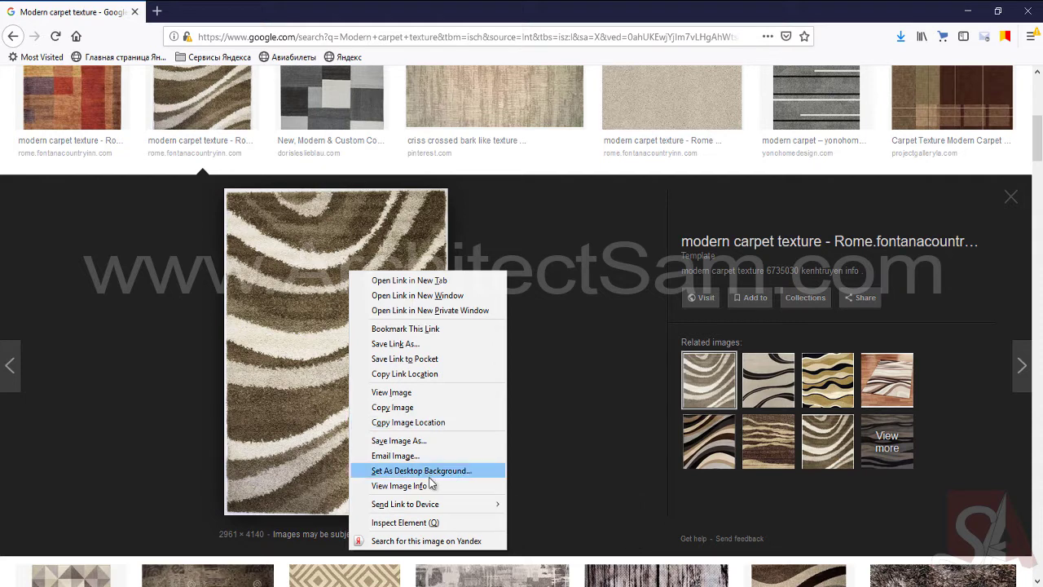
left_click(436, 445)
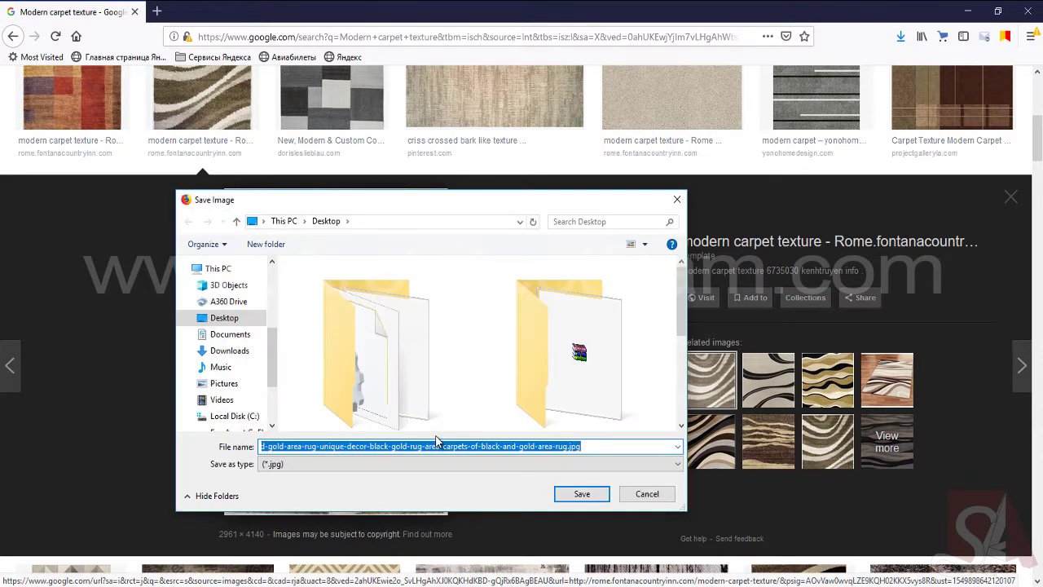
mouse_move(228, 305)
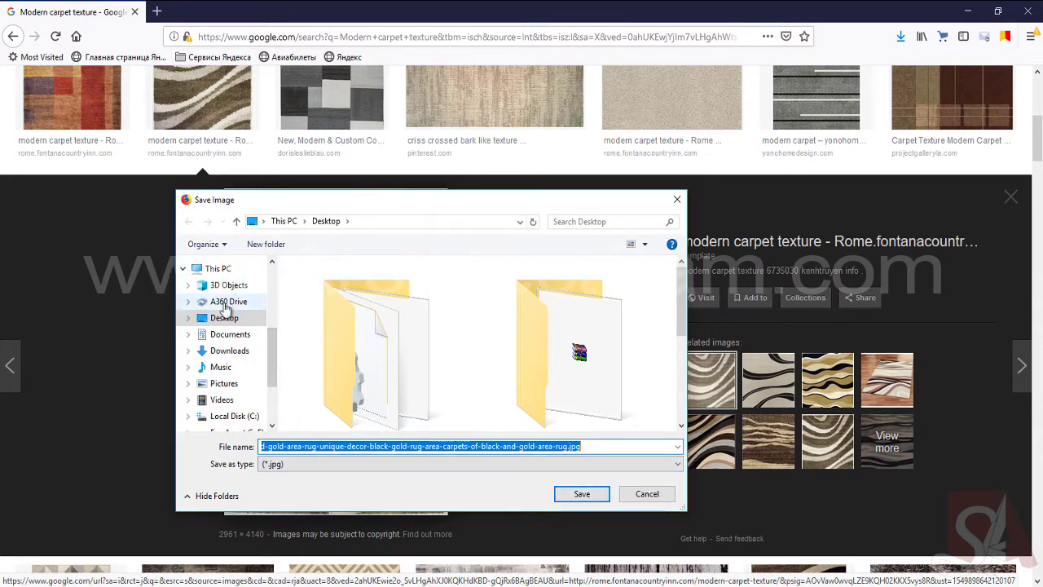
left_click(582, 494)
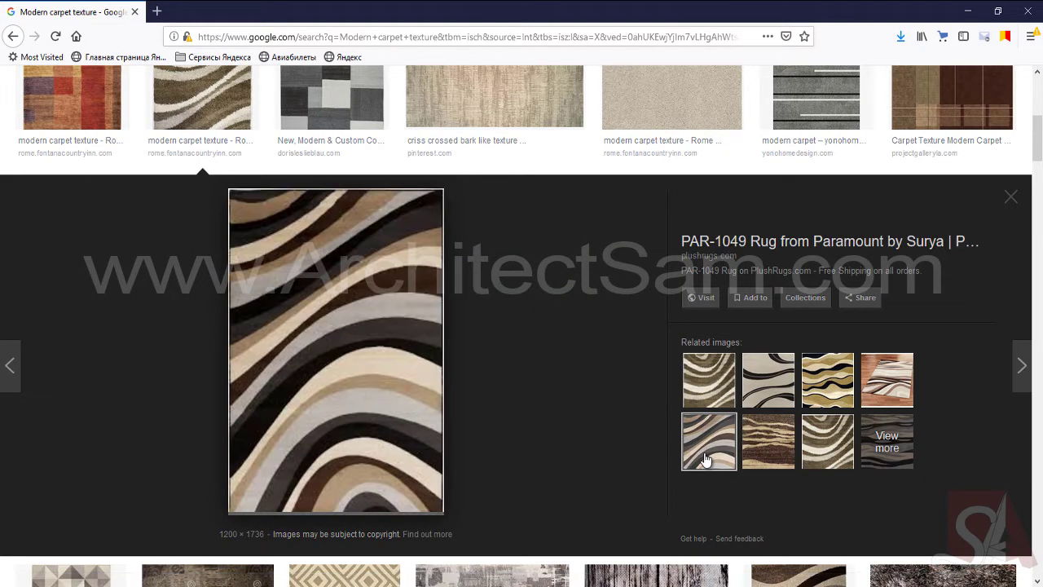
Step: Preview several related wavy rug images, then minimize Firefox
left_click(765, 392)
left_click(844, 389)
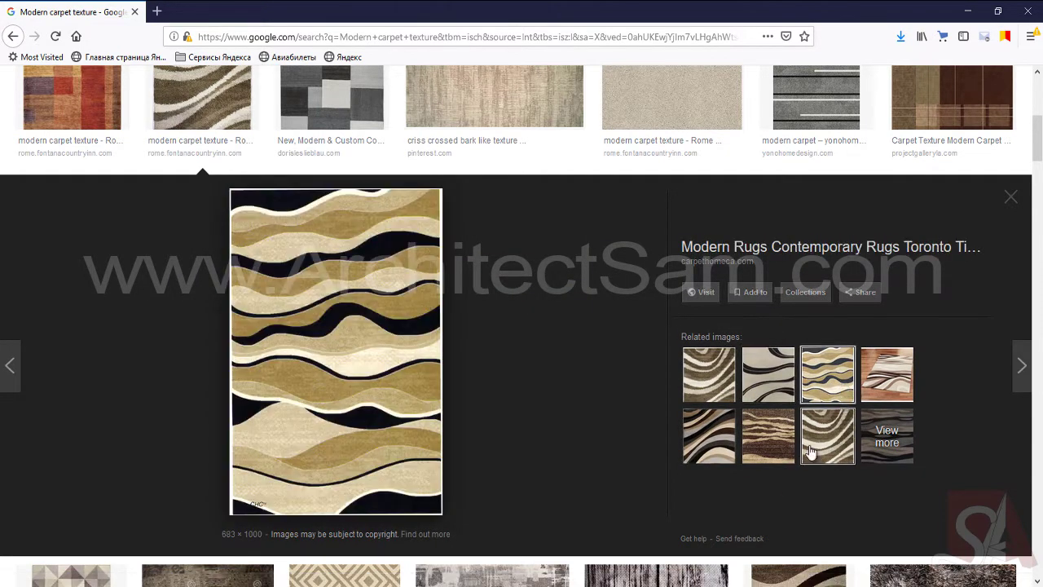
left_click(820, 440)
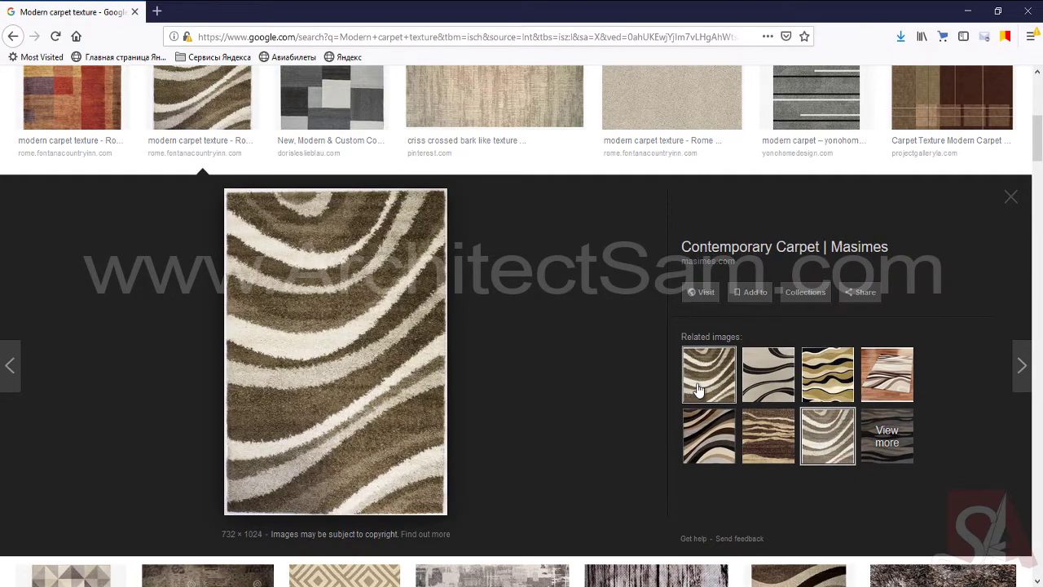
left_click(706, 381)
left_click(817, 451)
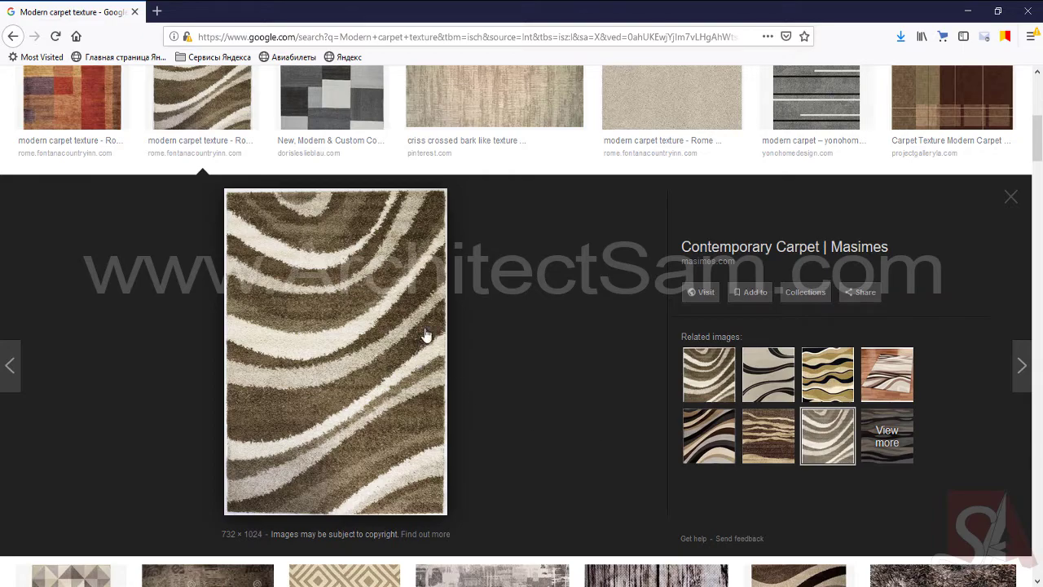
left_click(967, 10)
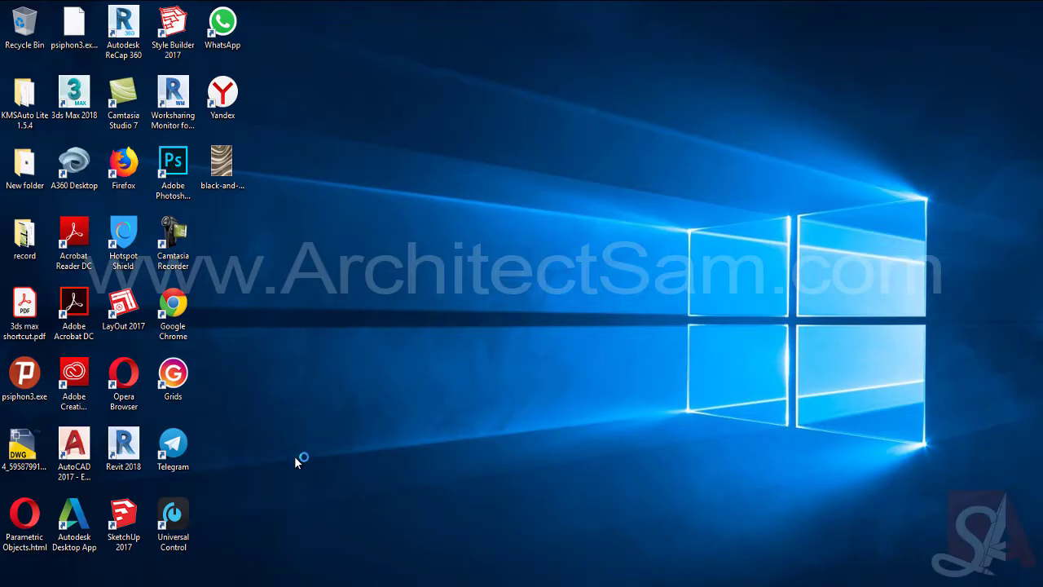
Step: Open the saved rug JPG on the desktop with Adobe Photoshop CC 2017
left_click(225, 182)
right_click(225, 182)
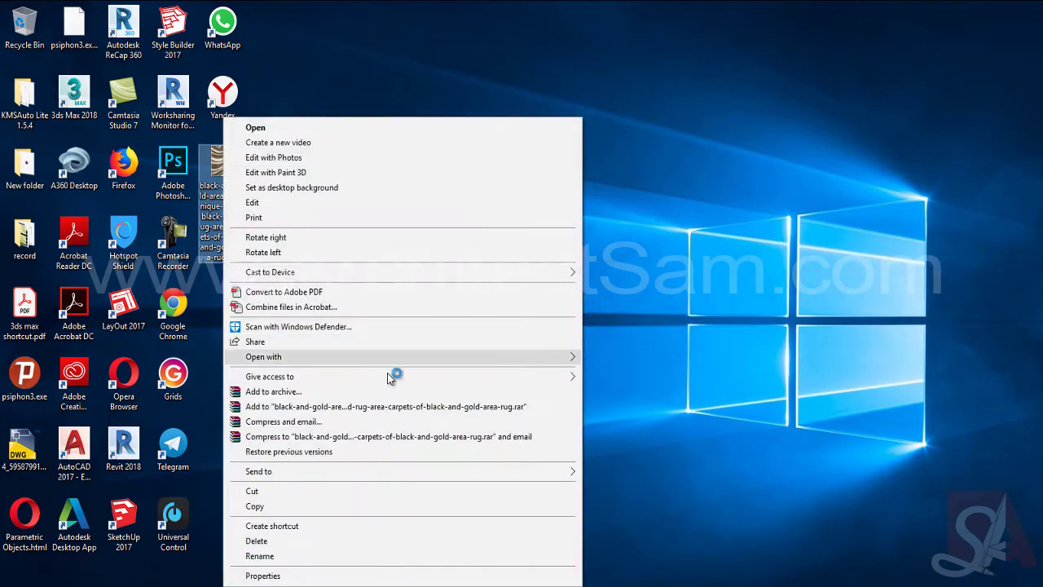
mouse_move(399, 356)
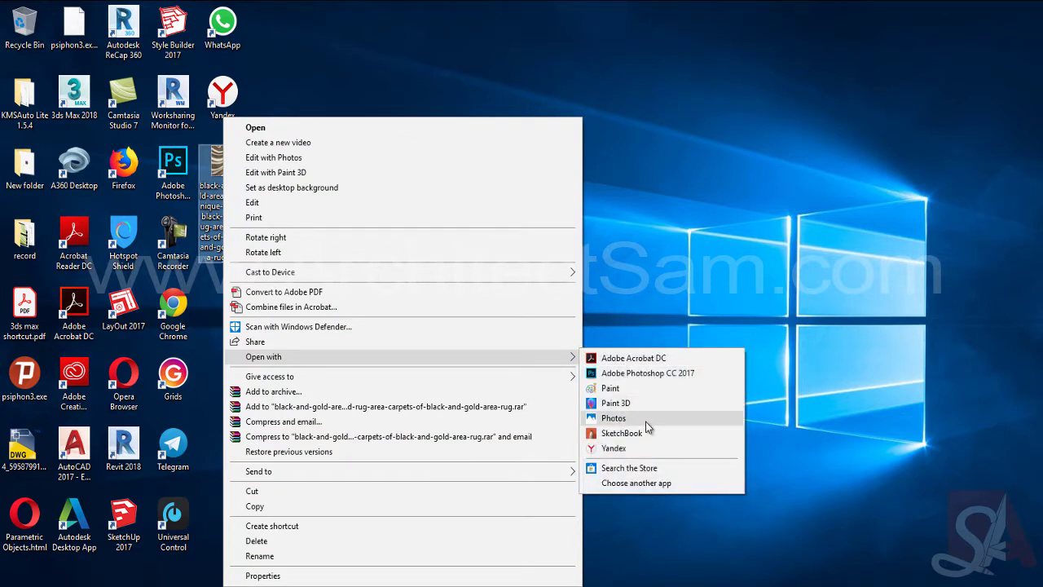
left_click(649, 374)
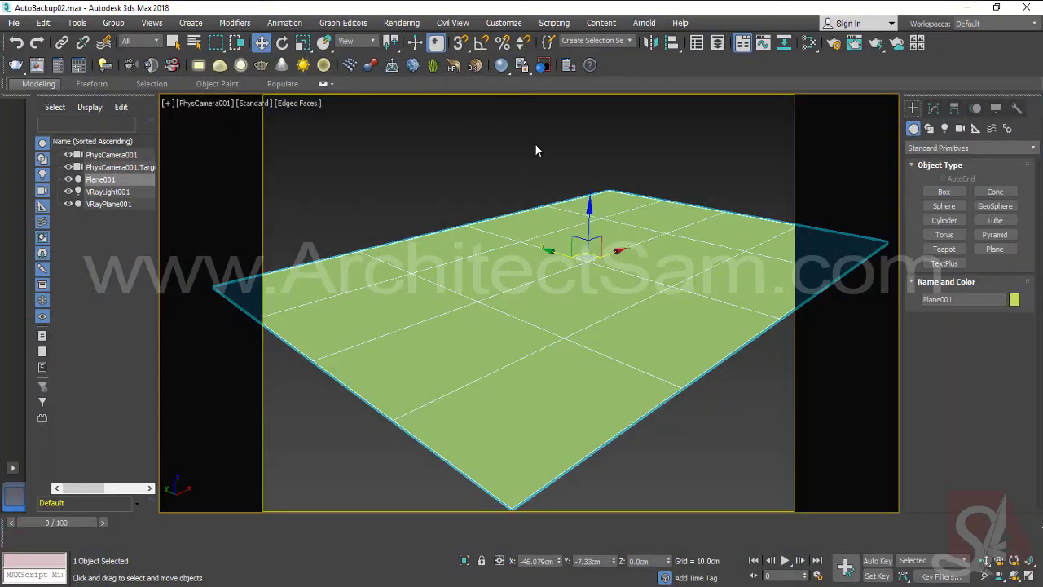
Step: In the Slate Material Editor, add a VRayMtl node, Material #29, and show its parameters
left_click(418, 177)
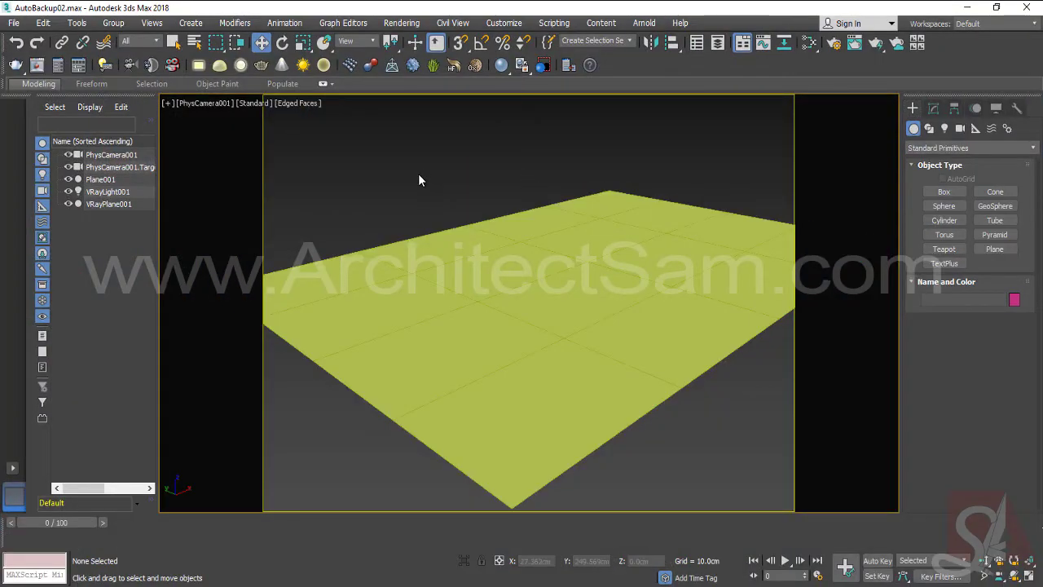
key("m")
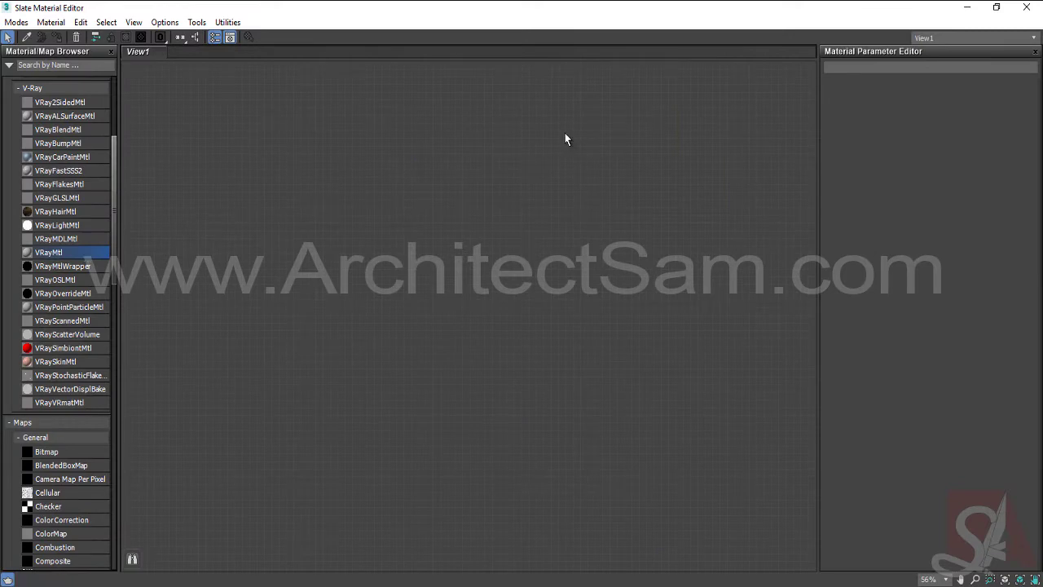
left_click_drag(83, 252, 537, 136)
double_click(537, 135)
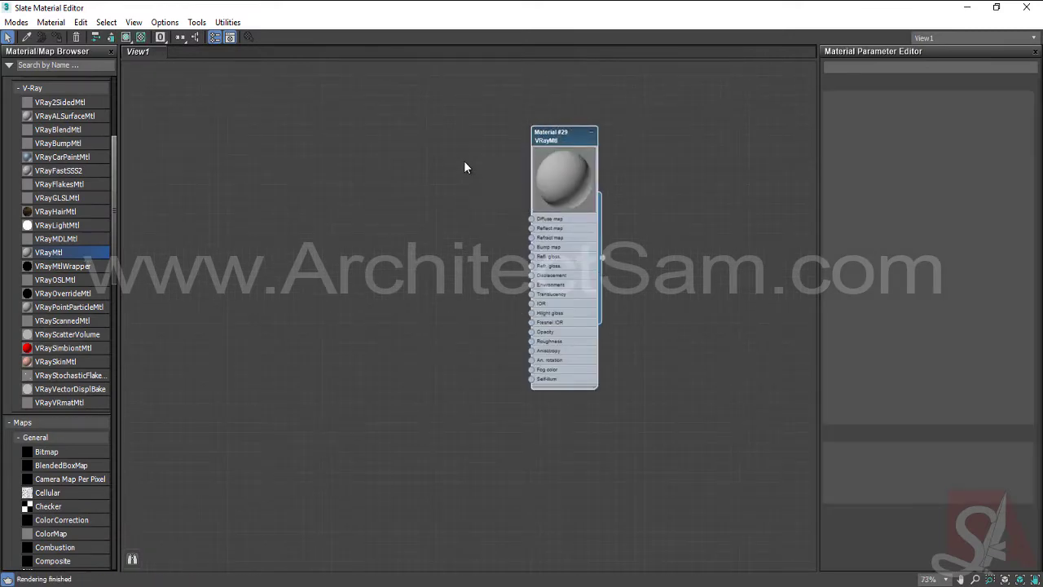
scroll(515, 359, "up", 4)
scroll(486, 332, "up", 1)
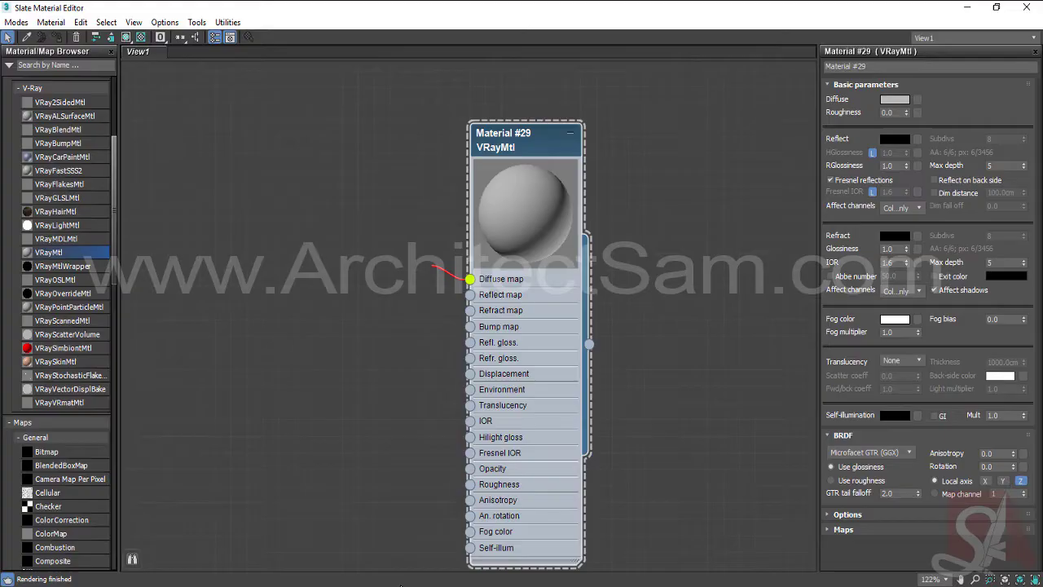
left_click_drag(435, 275, 410, 245)
Step: Connect a Bitmap loading the saved rug JPG to Material #29's diffuse as Map #5
left_click_drag(473, 279, 413, 246)
left_click(546, 73)
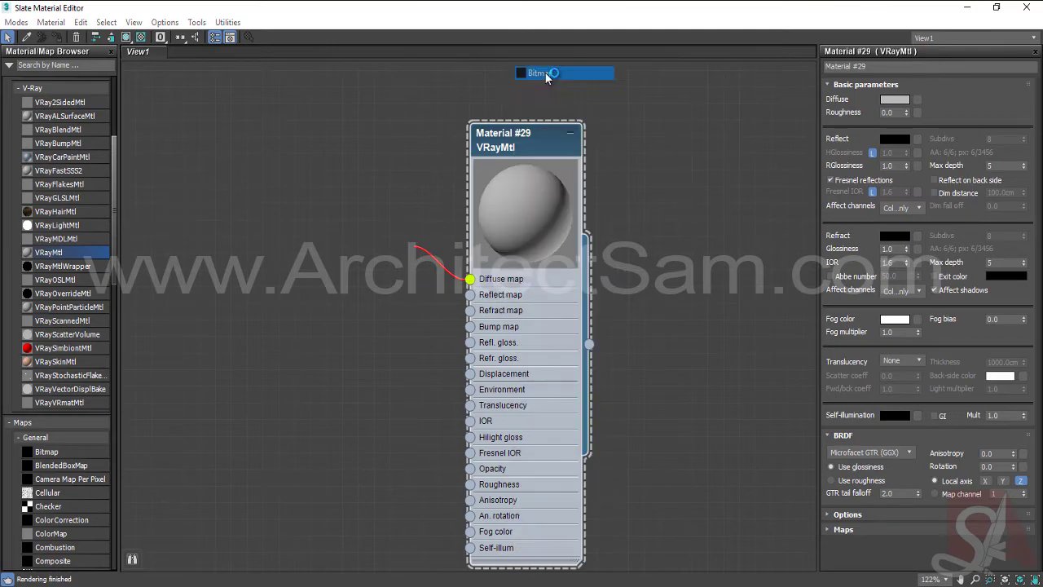
left_click(318, 122)
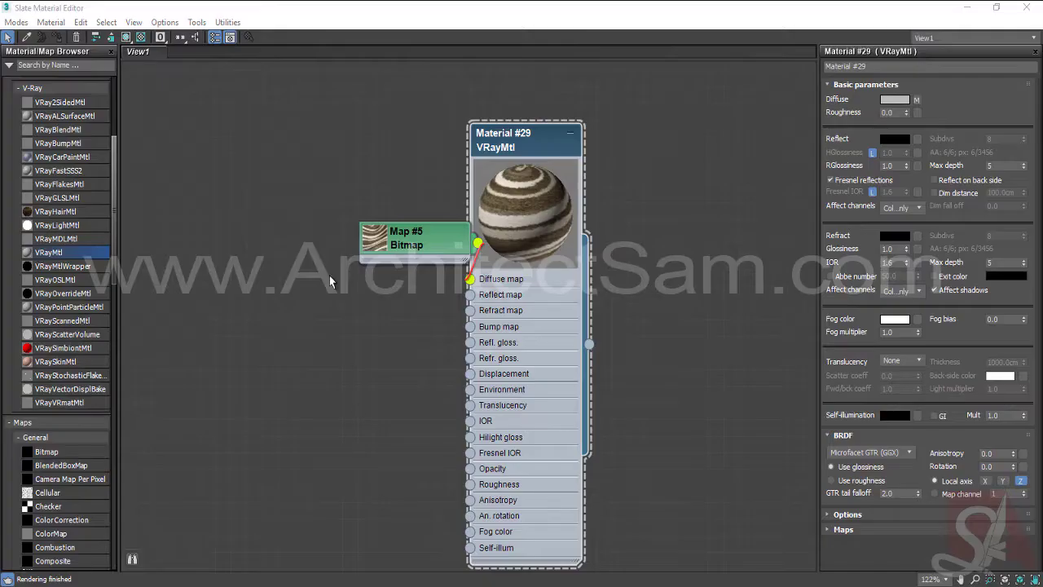
double_click(369, 244)
left_click_drag(381, 242, 349, 209)
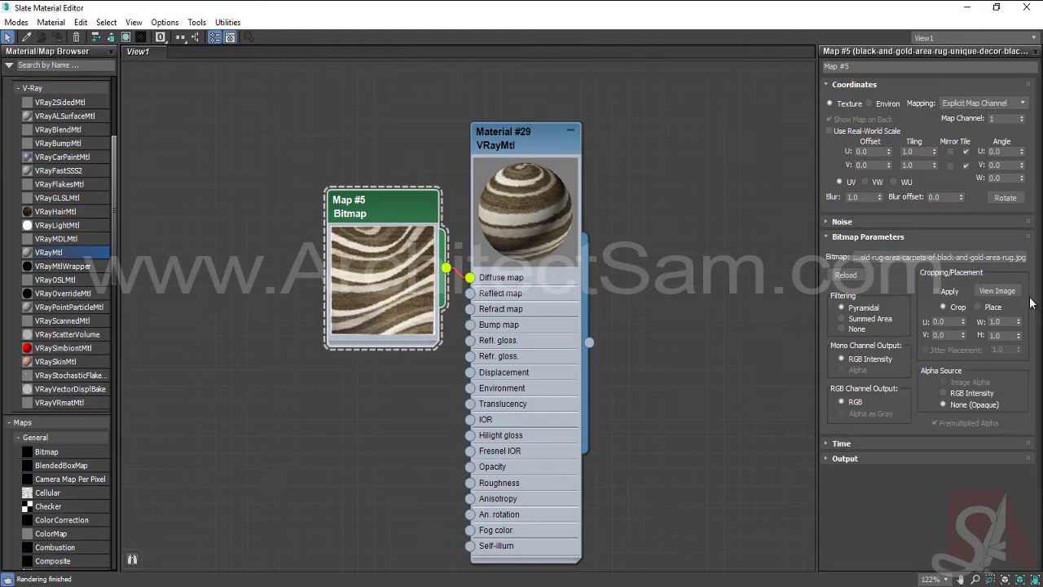
Step: View Map #5's full rug image from its Bitmap Parameters
left_click(997, 291)
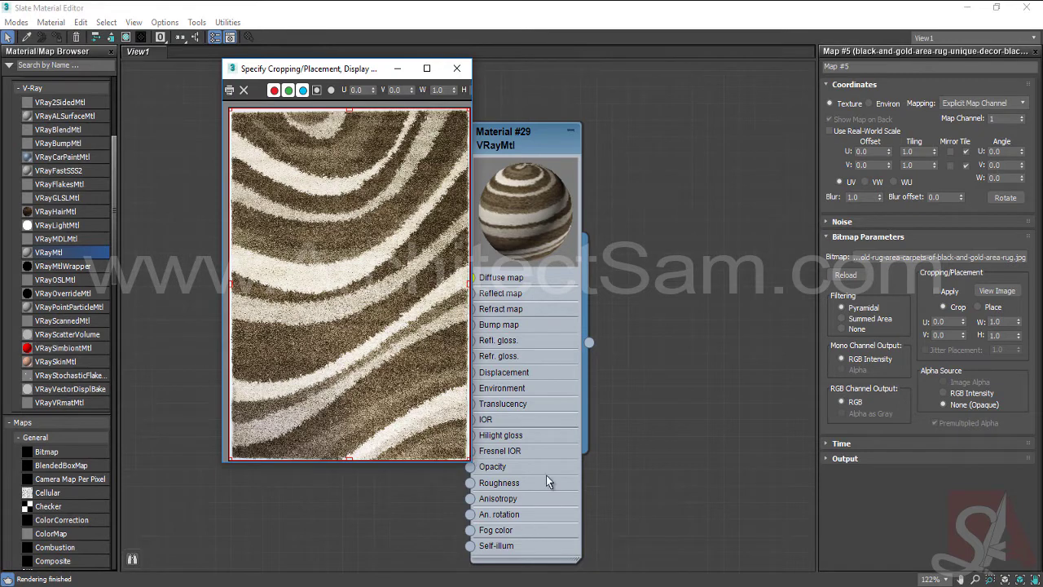
Step: Maximize the Specify Cropping/Placement window showing the rug image
scroll(362, 245, "up", 3)
scroll(416, 270, "up", 2)
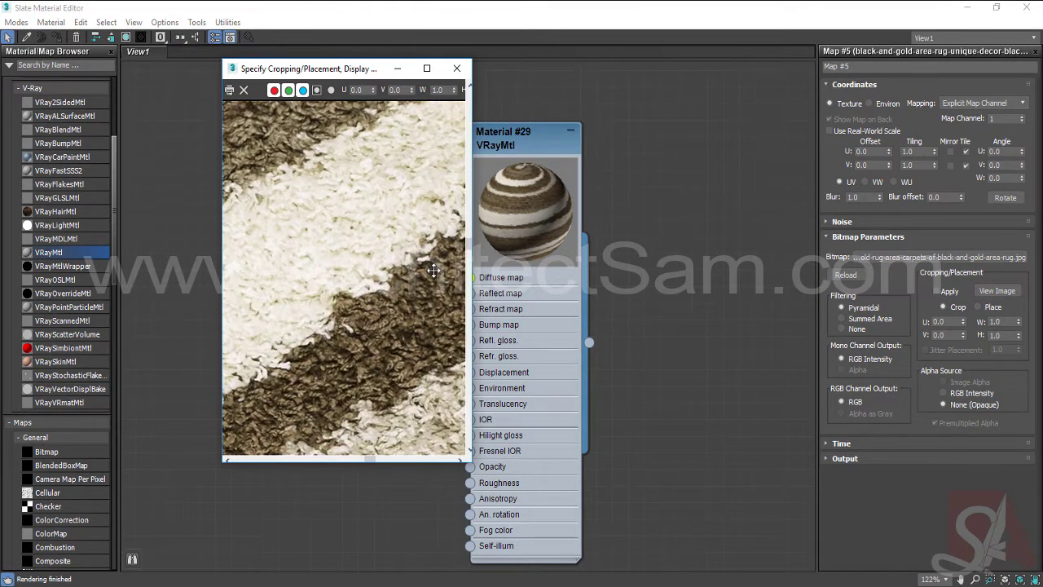
left_click_drag(370, 459, 451, 461)
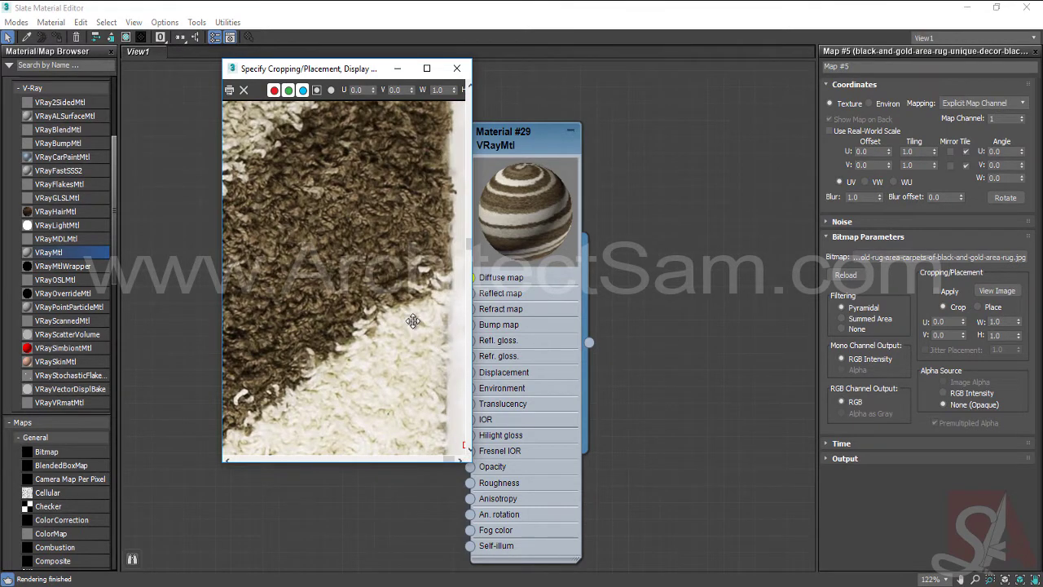
scroll(411, 313, "down", 3)
scroll(403, 303, "down", 2)
scroll(399, 301, "up", 2)
scroll(363, 284, "up", 1)
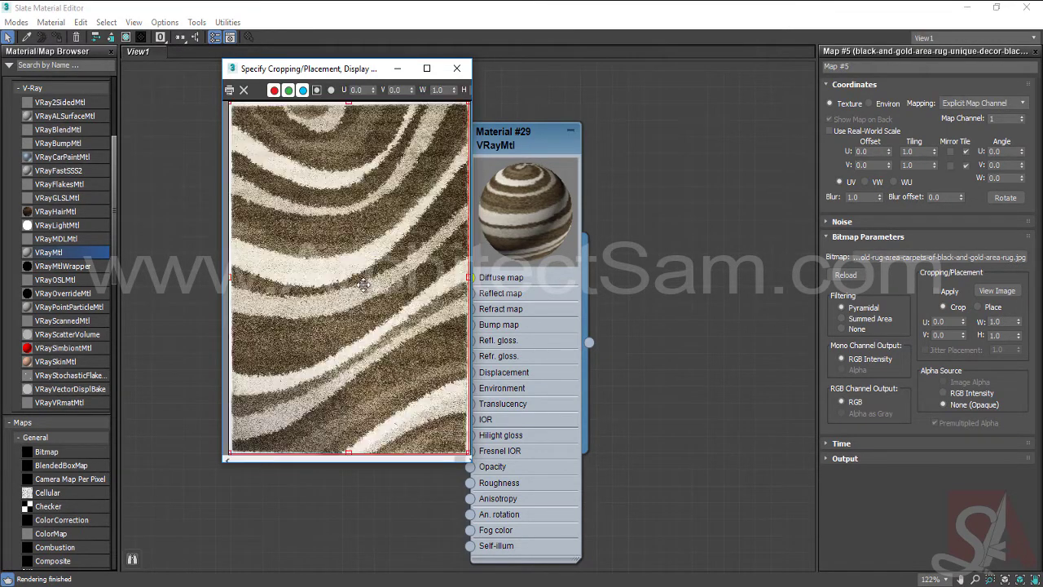
left_click(427, 68)
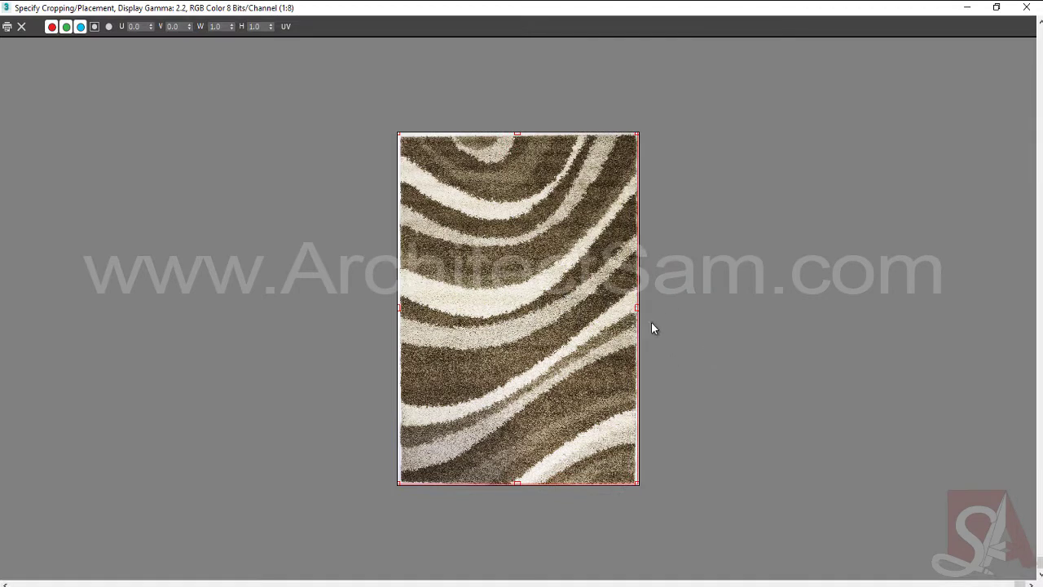
Step: Trim the rug's edges to U 0.017, V 0.014, W 0.967, H 0.972 and apply the crop
left_click_drag(639, 310, 635, 309)
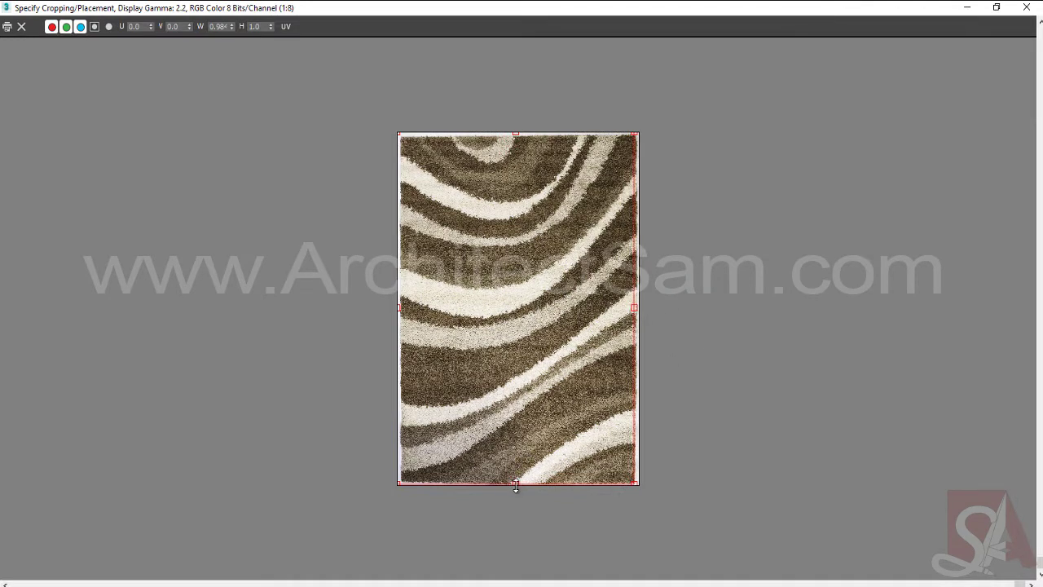
left_click_drag(516, 485, 516, 480)
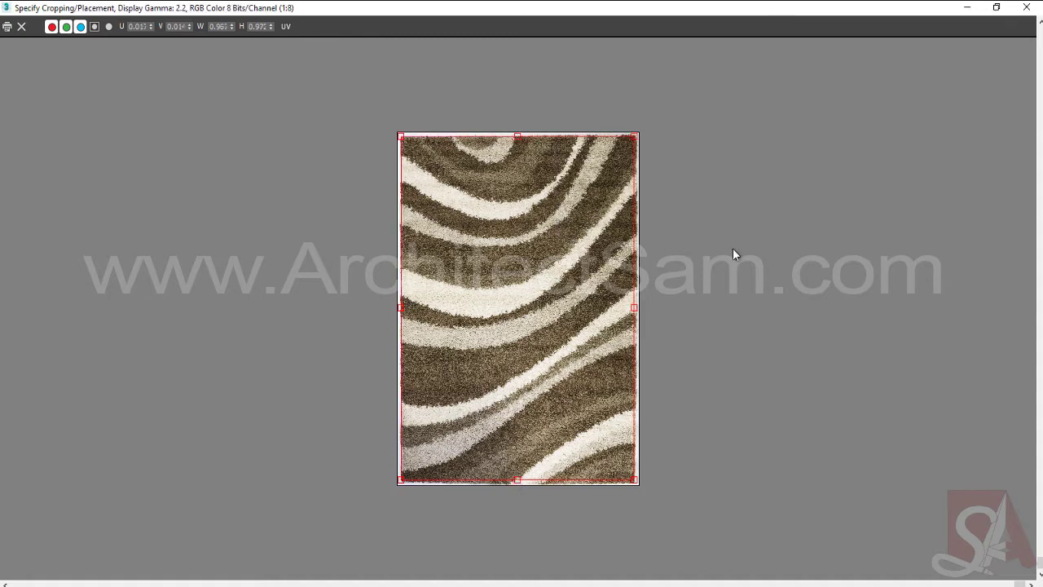
left_click(1025, 7)
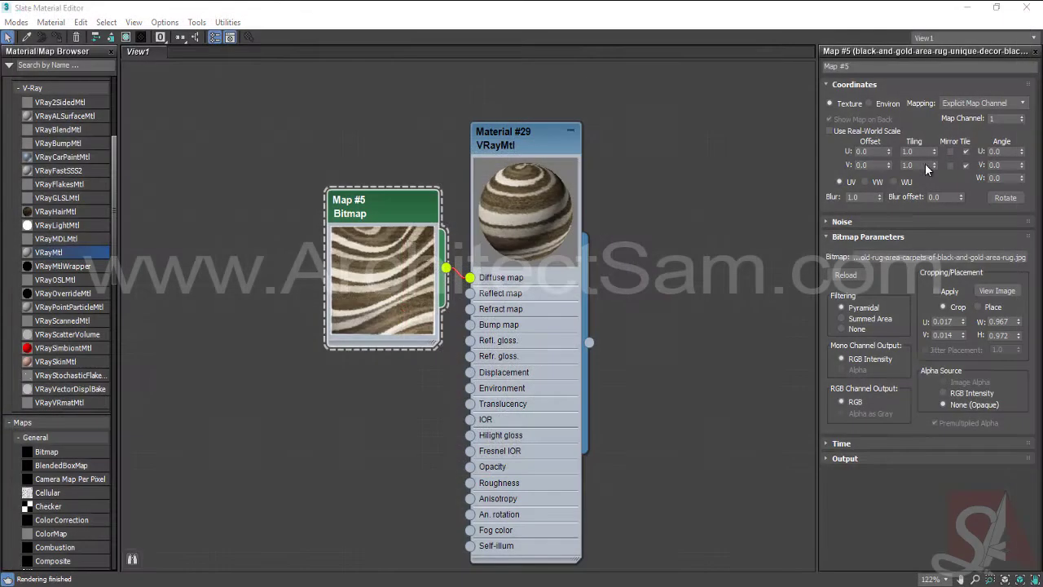
left_click(942, 291)
double_click(505, 140)
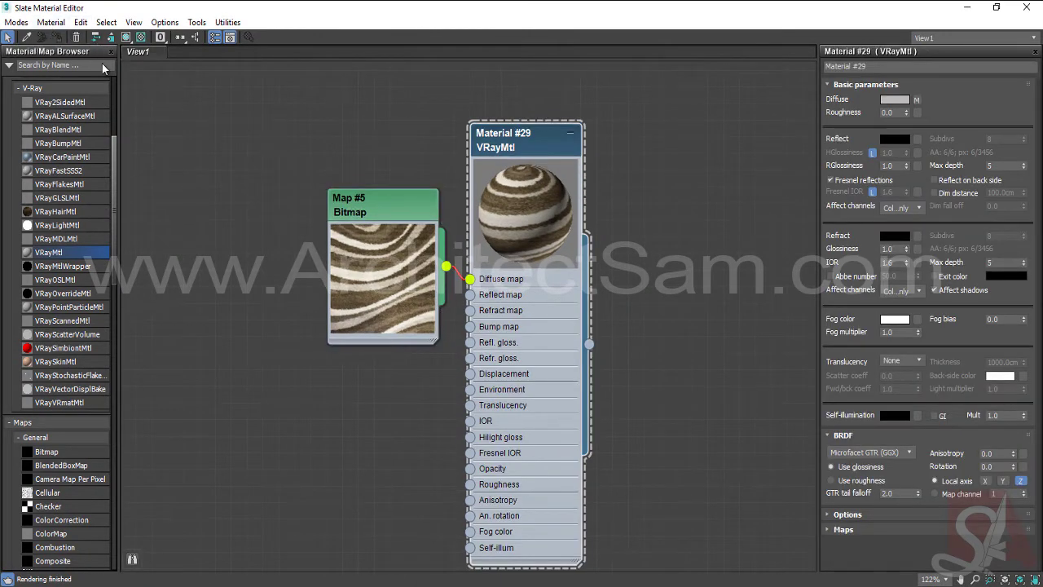
Step: Assign Material #29 to Plane001 and show its rug texture shaded in the viewport
left_click(1025, 8)
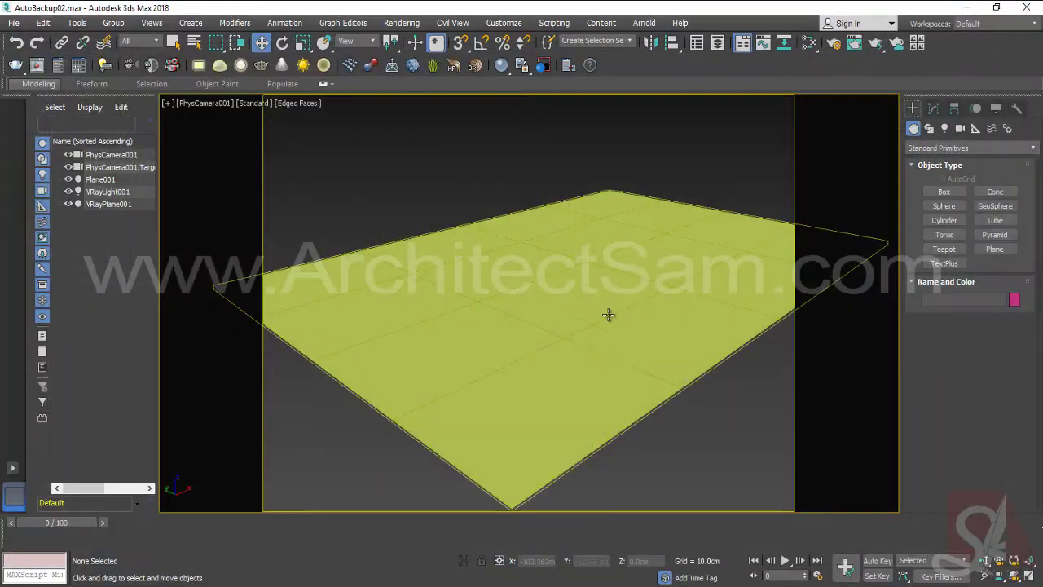
left_click(610, 315)
key("m")
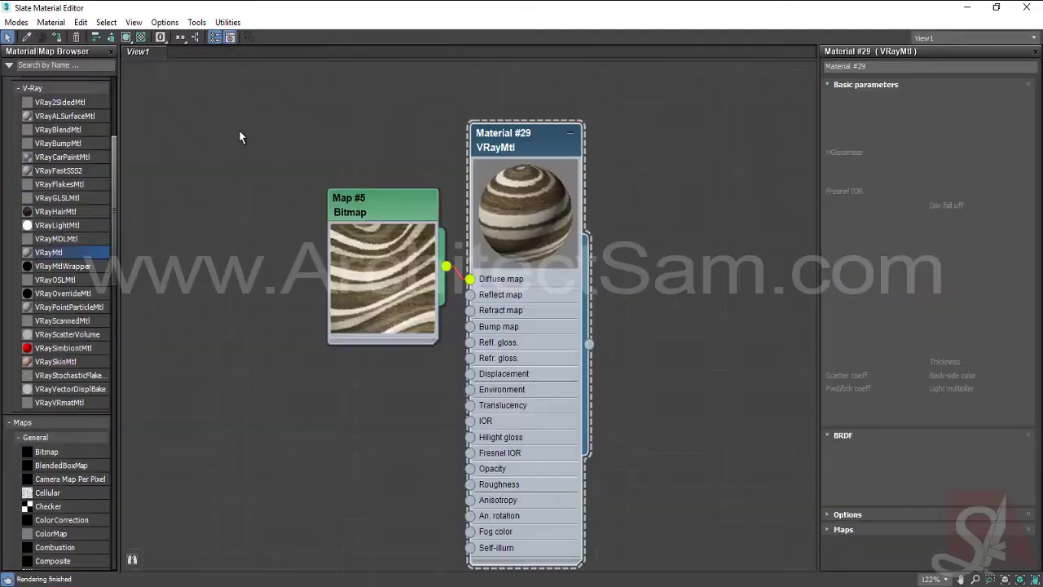
left_click(126, 37)
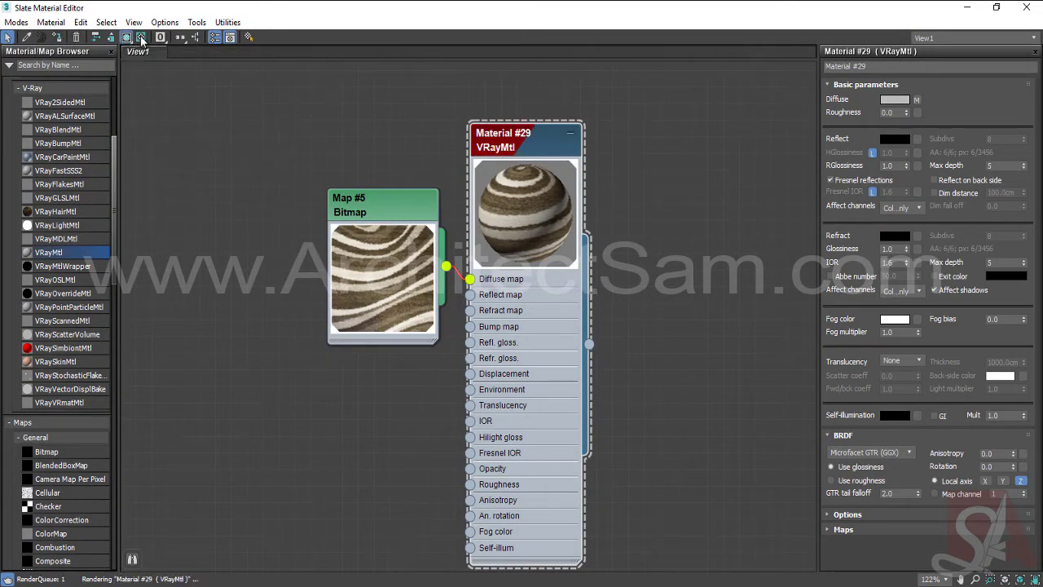
left_click(141, 36)
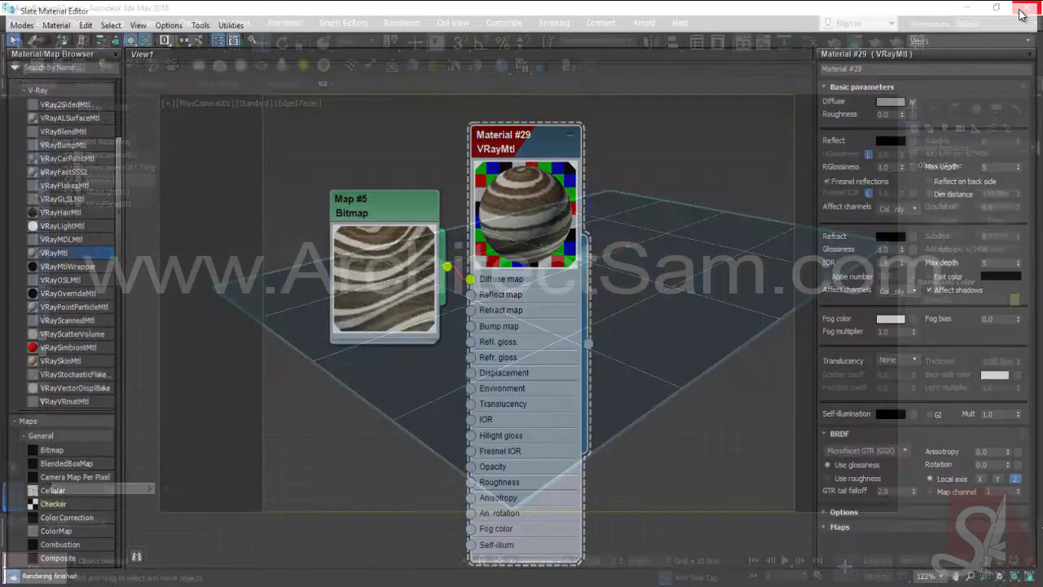
left_click(1026, 7)
left_click(253, 103)
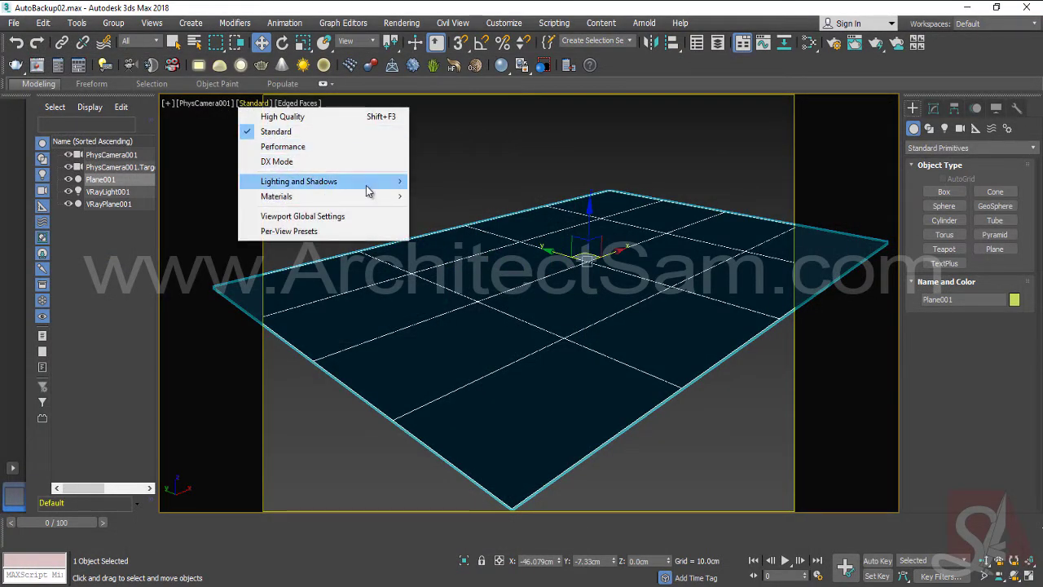
mouse_move(276, 197)
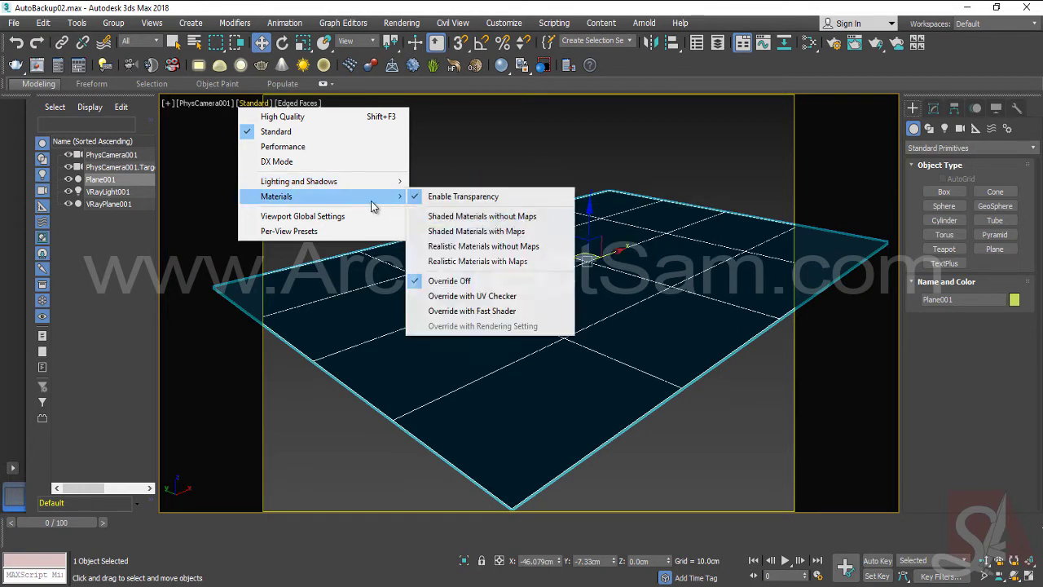
Step: Show realistic materials with maps in the viewport, deselect the plane, and render a test image of the rug
left_click(500, 262)
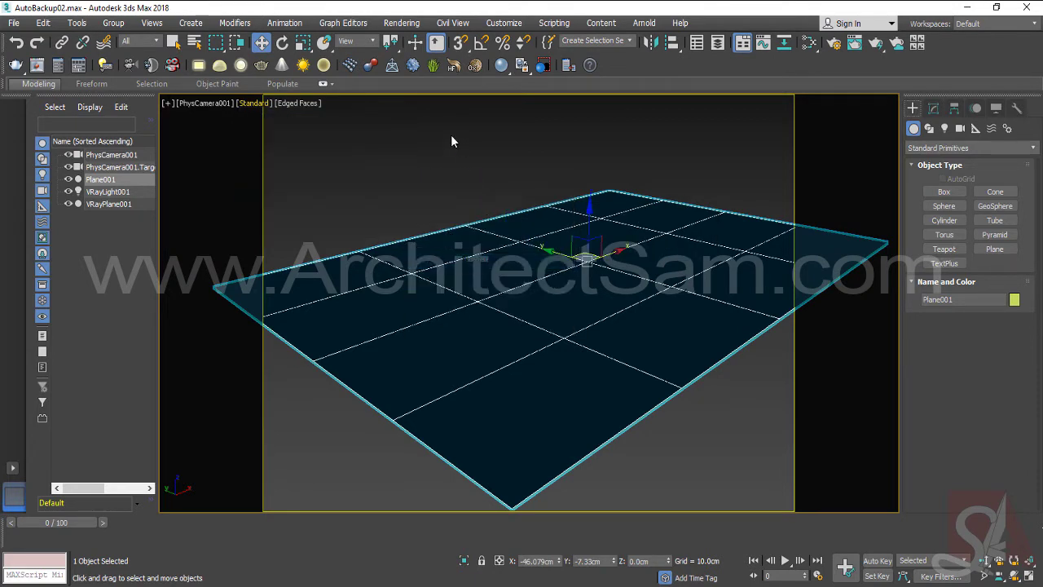
left_click(391, 185)
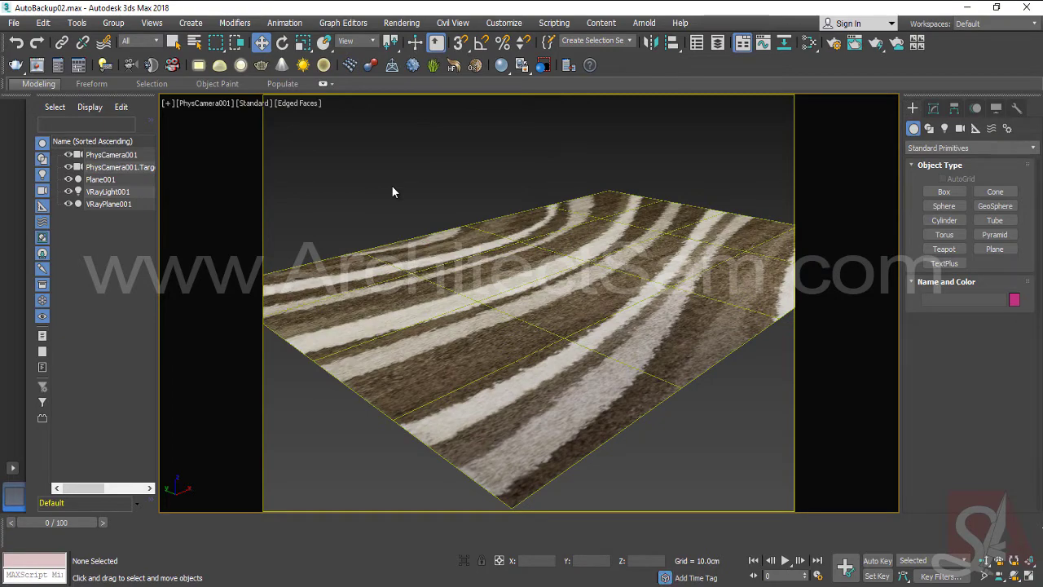
key("shift+q")
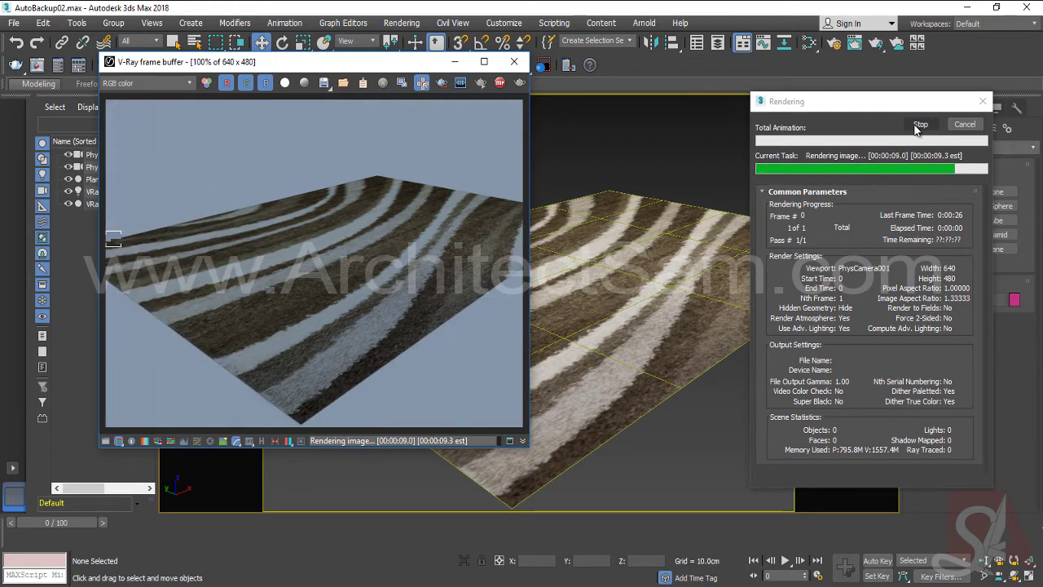
Step: Close the render, select the carpet plane, and frame it in perspective with edged faces
left_click(513, 62)
left_click(583, 271)
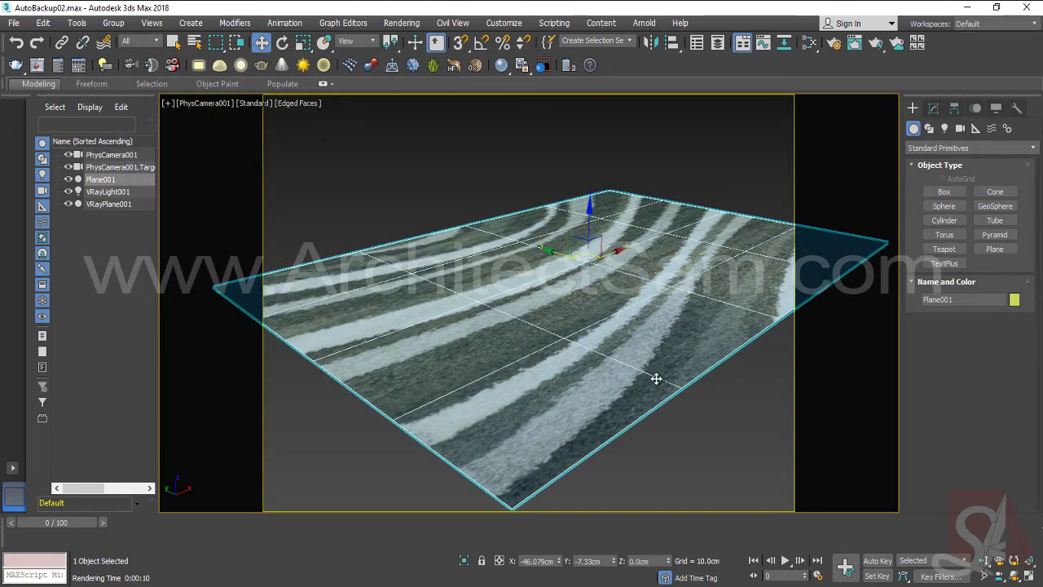
key("p")
key("z")
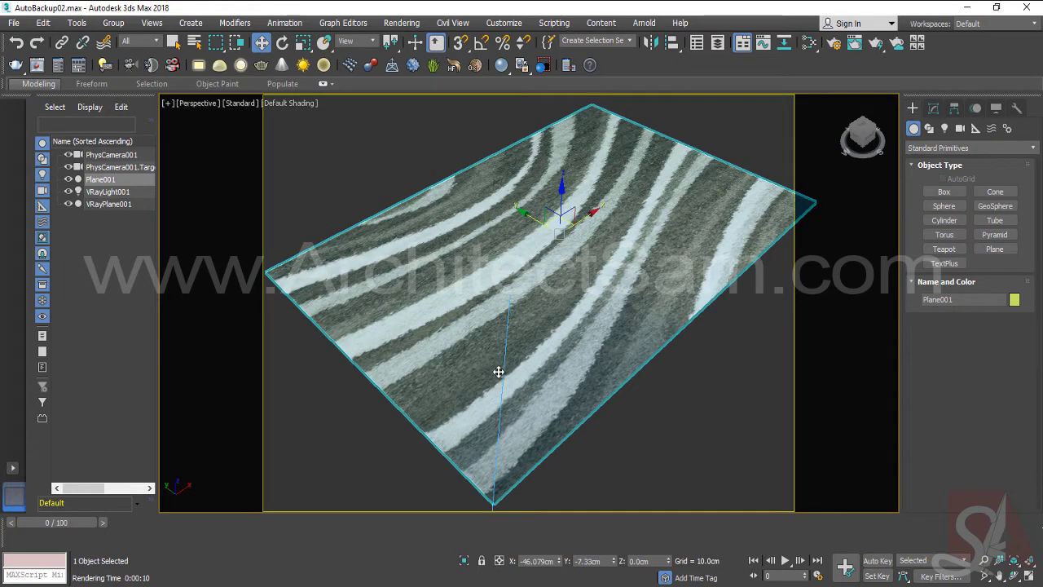
key("F4")
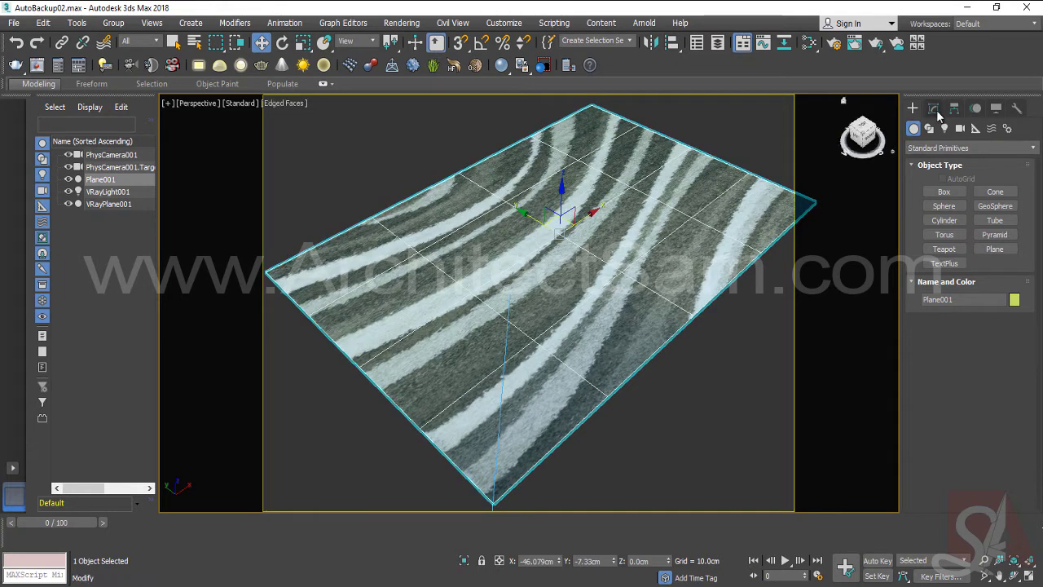
Step: Set the plane's Length to 200 cm and Width to 300 cm in the Modify panel
left_click(934, 108)
left_click_drag(1010, 352, 1010, 334)
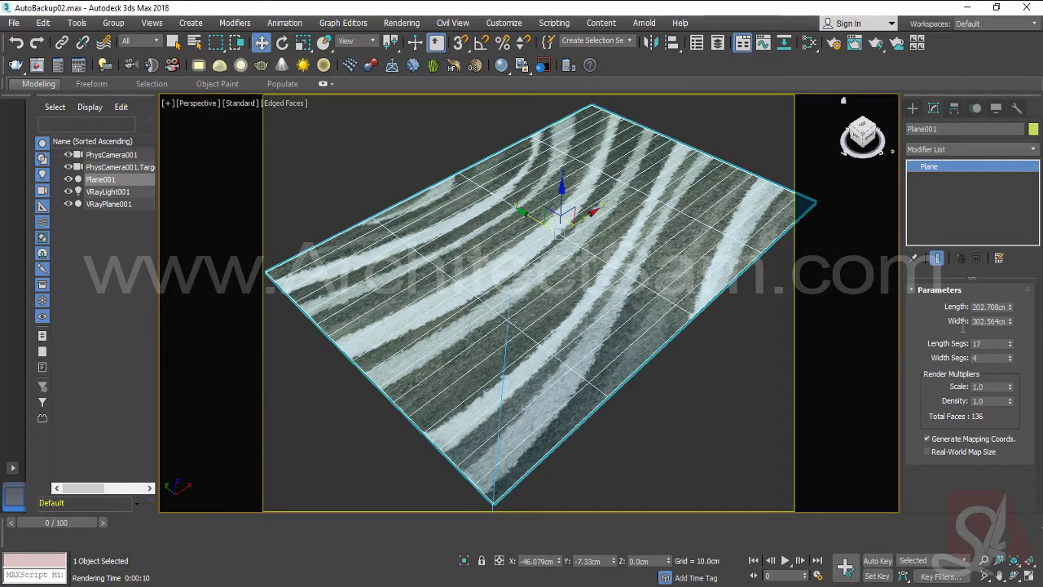
left_click(984, 307)
type("00")
key("Return")
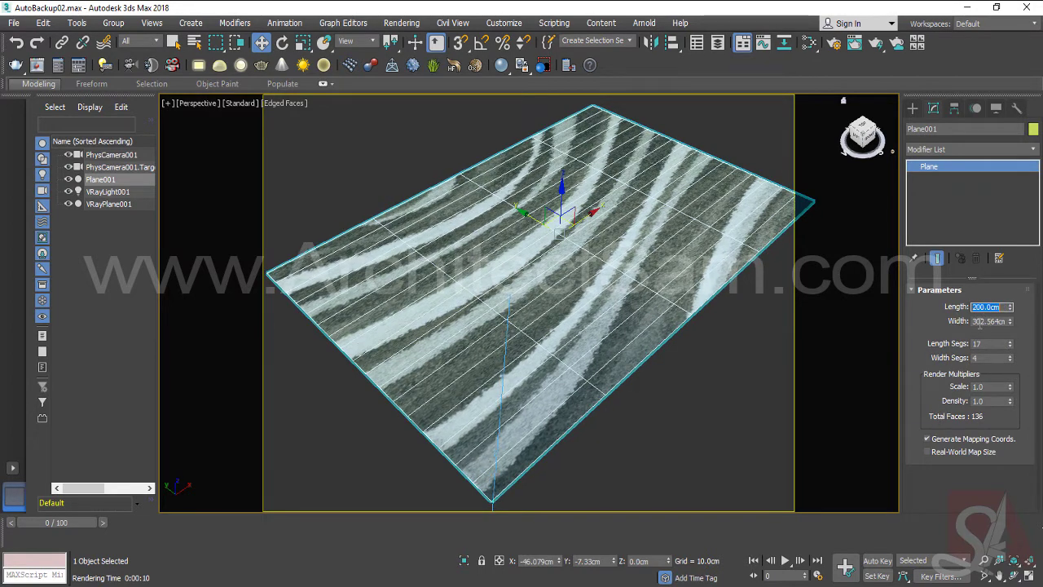
left_click(981, 321)
type("300")
key("Return")
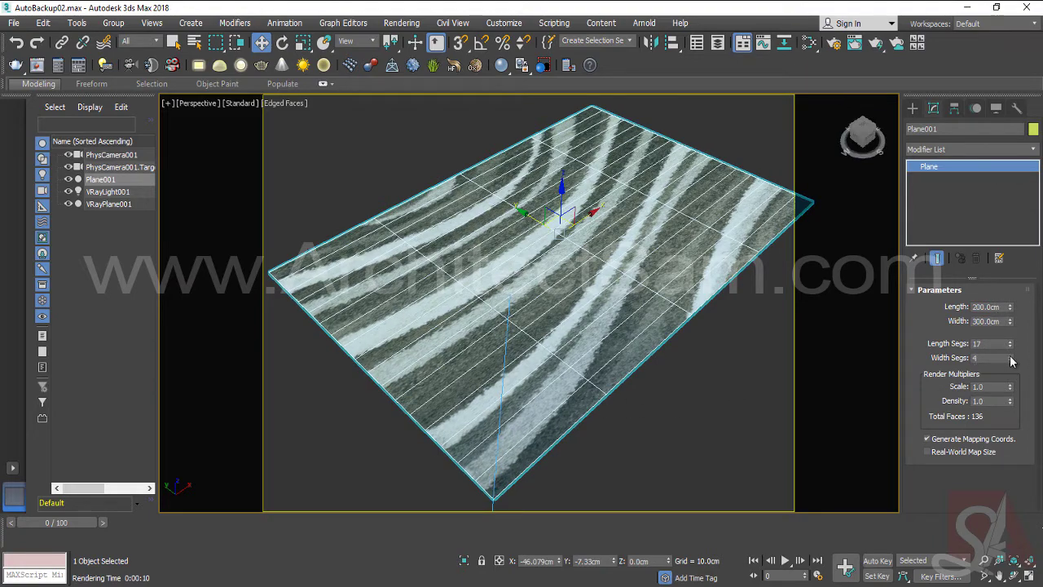
Step: Subdivide the plane into 100 length and 90 width segments, back in the camera view
left_click_drag(1010, 358, 1014, 336)
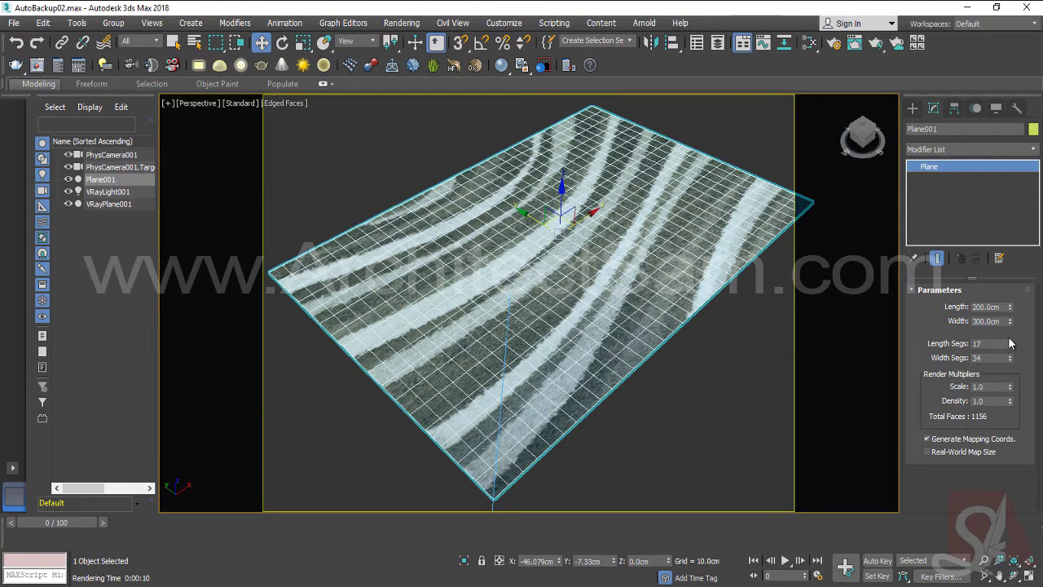
double_click(1002, 344)
type("0")
key("Return")
scroll(666, 445, "up", 3)
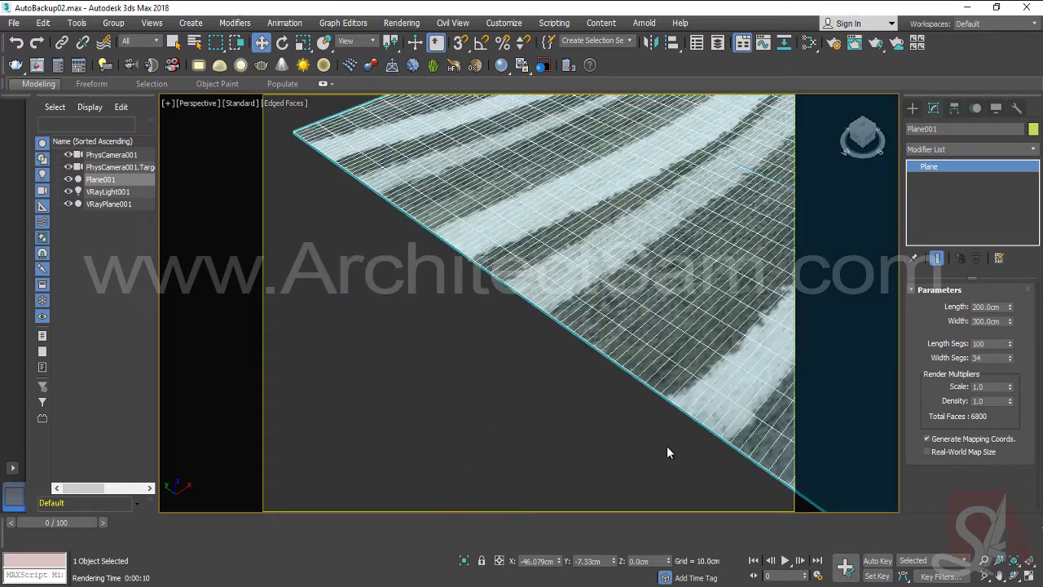
scroll(662, 444, "up", 2)
double_click(988, 358)
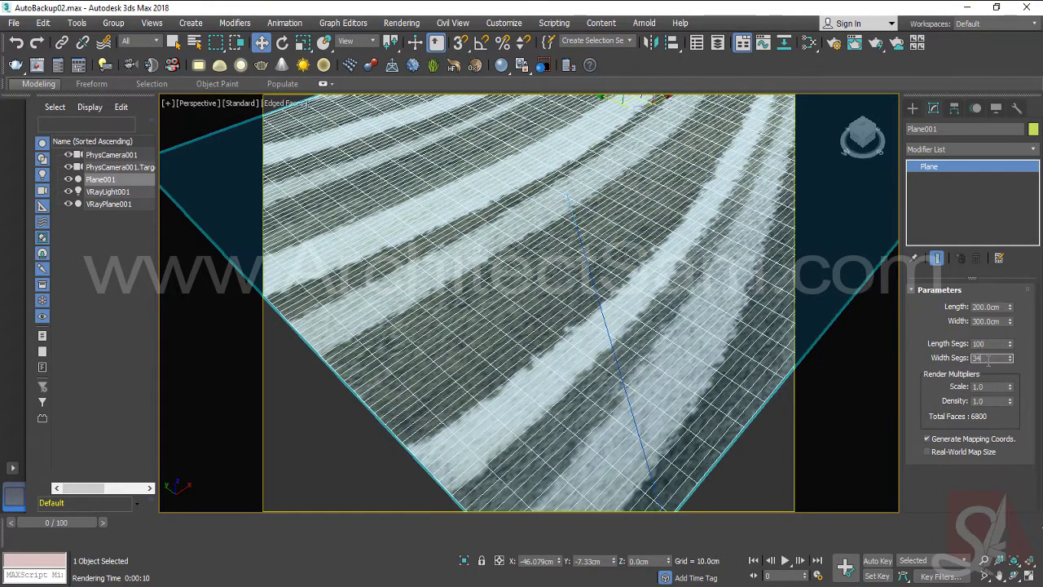
type("50")
key("Return")
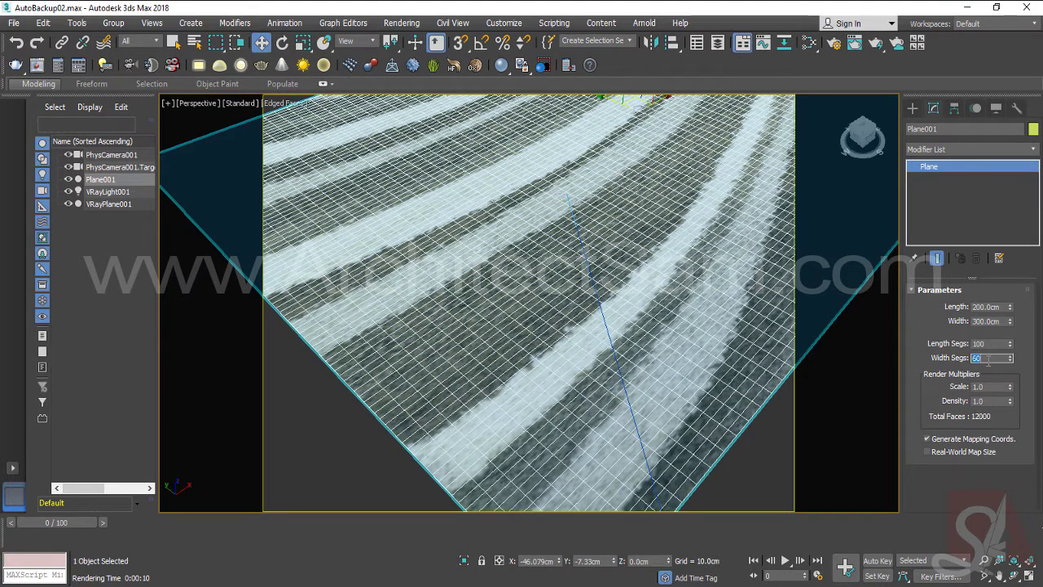
type("80")
key("Return")
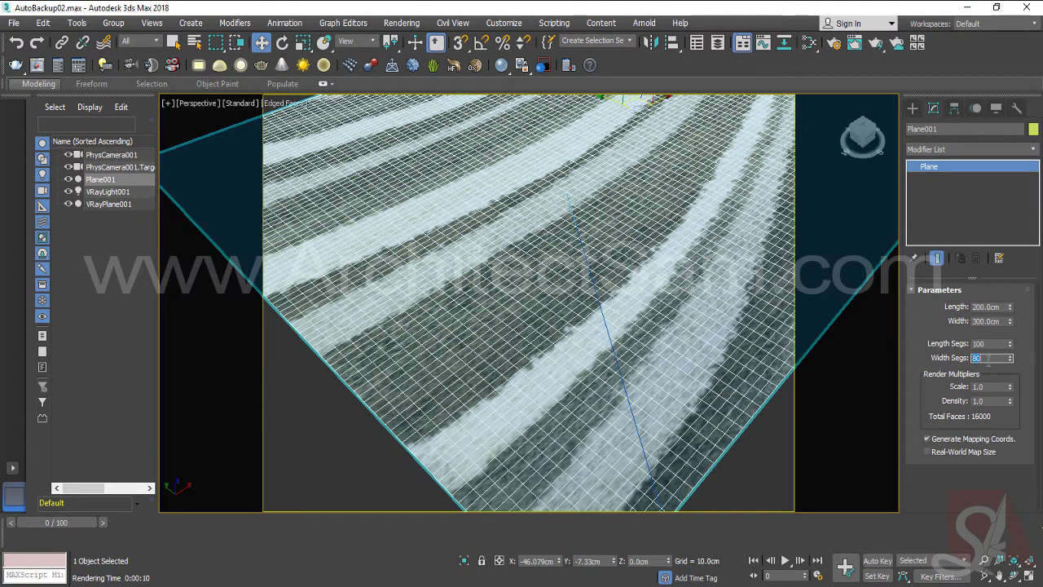
type("90")
key("Return")
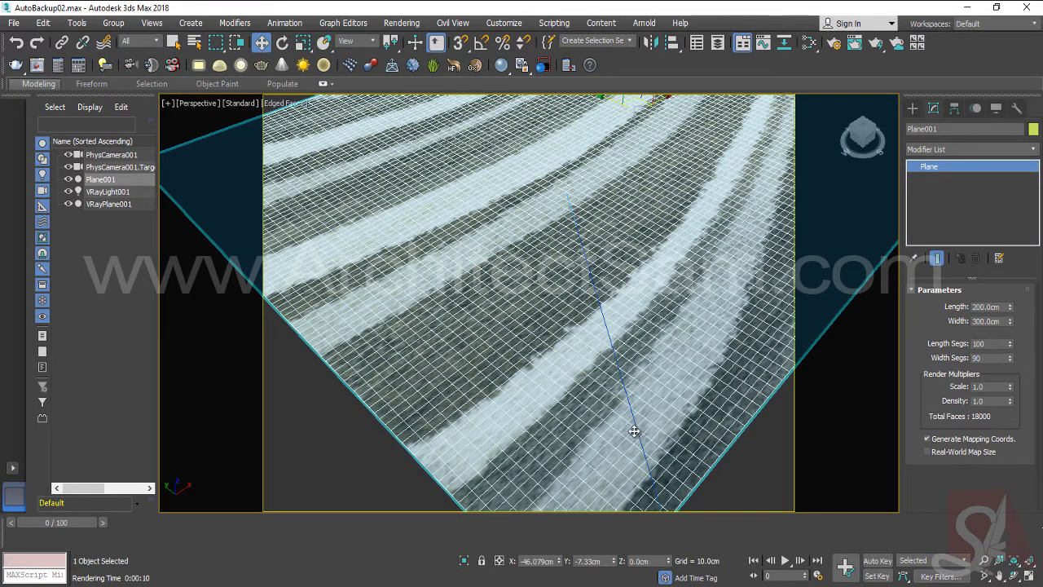
key("c")
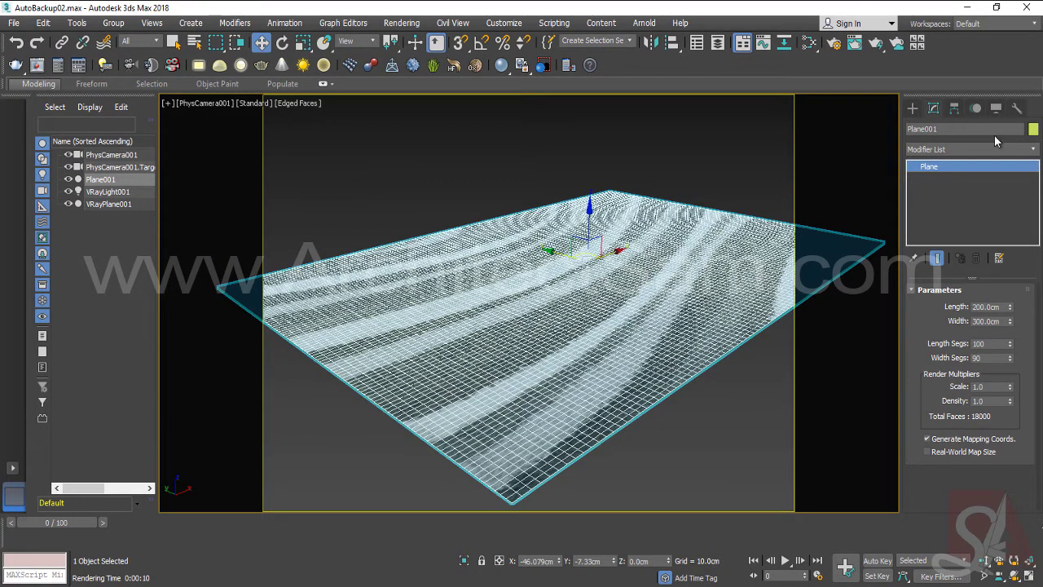
Step: Add VRayFur001 to Plane001 from the VRay geometry category, with default 15 cm strands
left_click(931, 150)
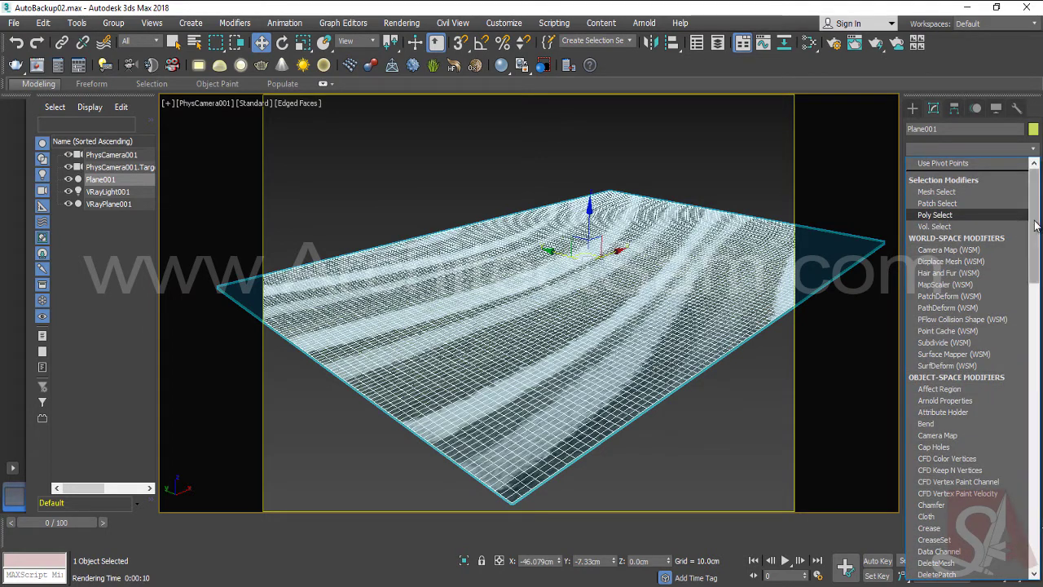
left_click_drag(1033, 224, 1029, 493)
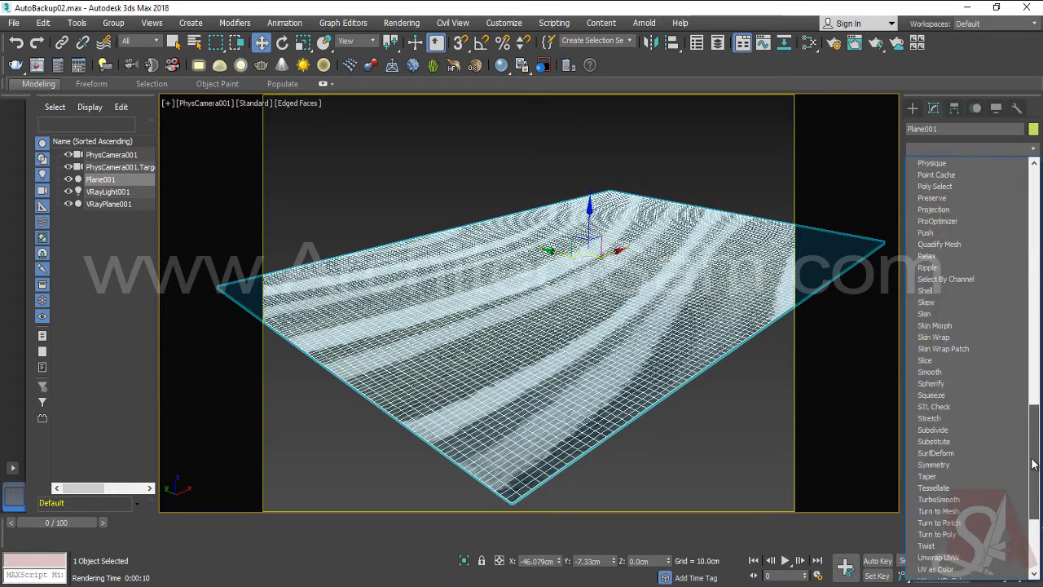
left_click(904, 103)
left_click(911, 107)
left_click(918, 147)
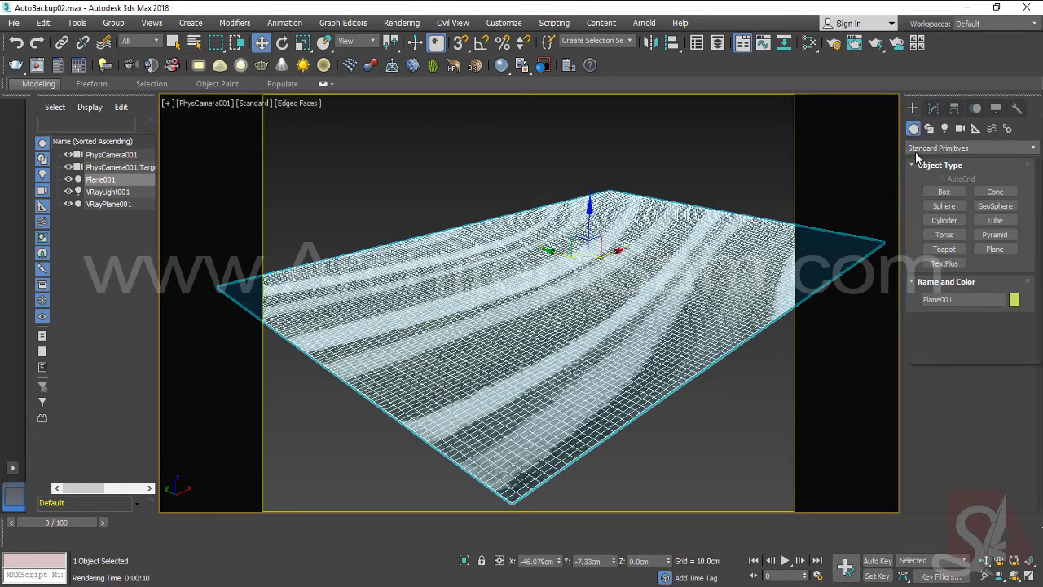
left_click(950, 328)
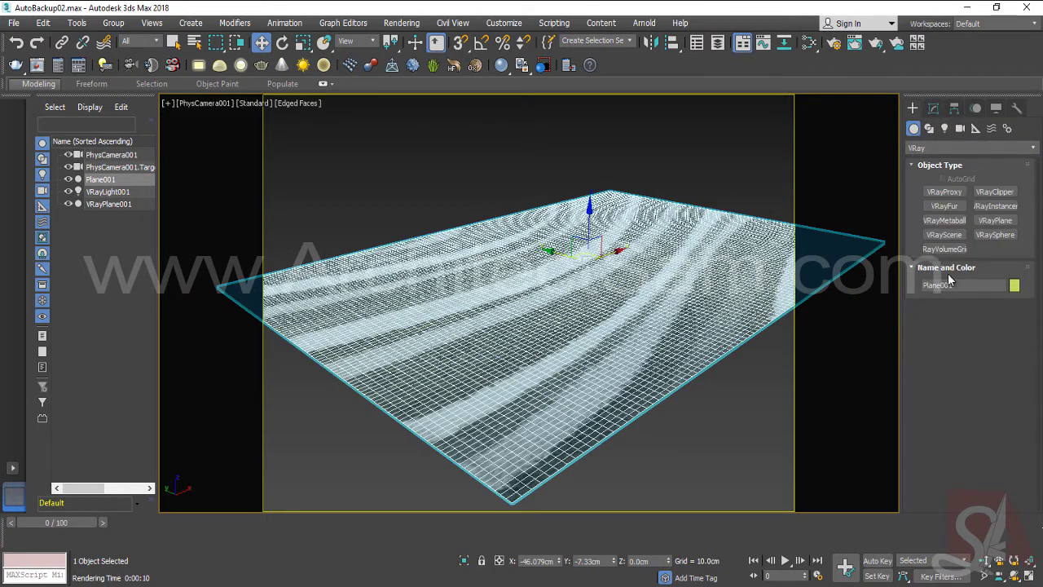
left_click(944, 206)
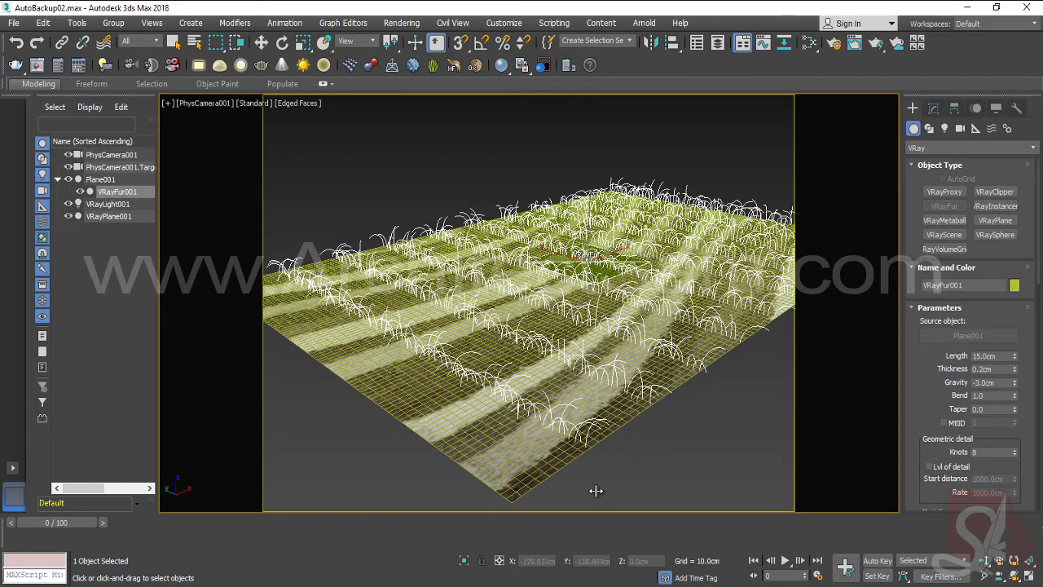
left_click_drag(917, 408, 927, 332)
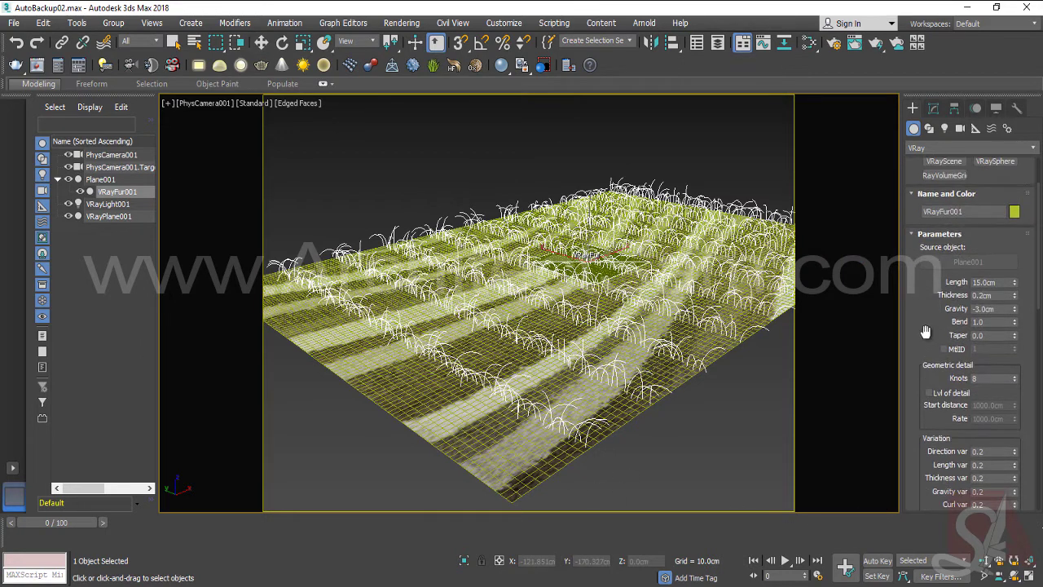
left_click_drag(957, 283, 947, 418)
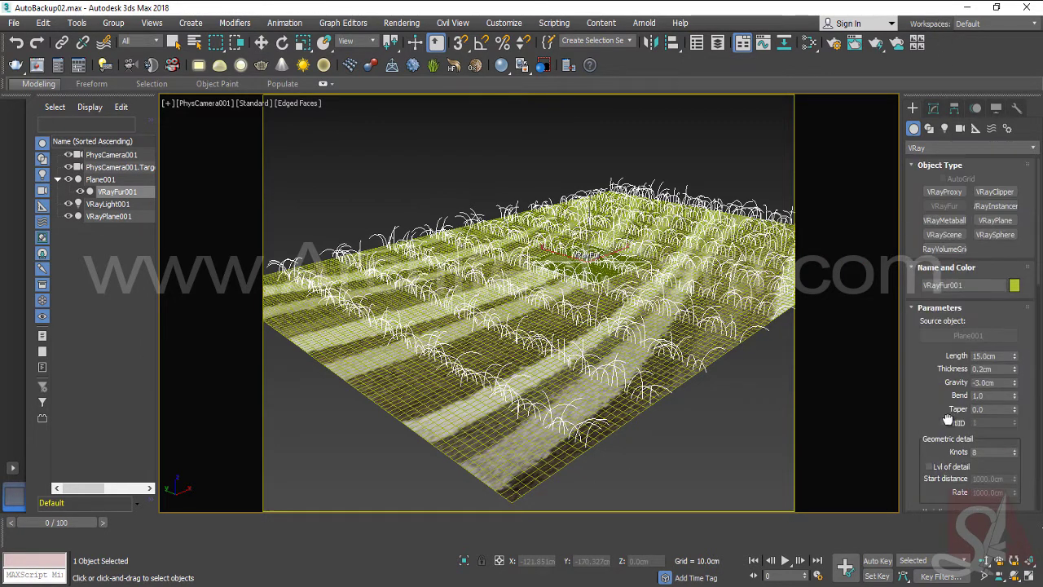
Step: Render the furry carpet, stop the test render partway, and close the frame buffer
key("shift+q")
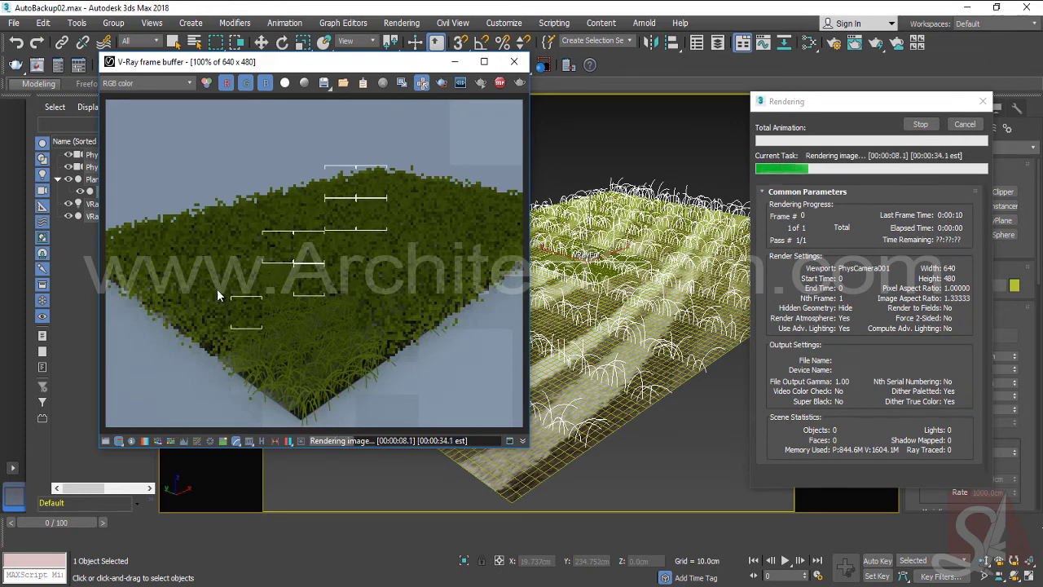
left_click(500, 83)
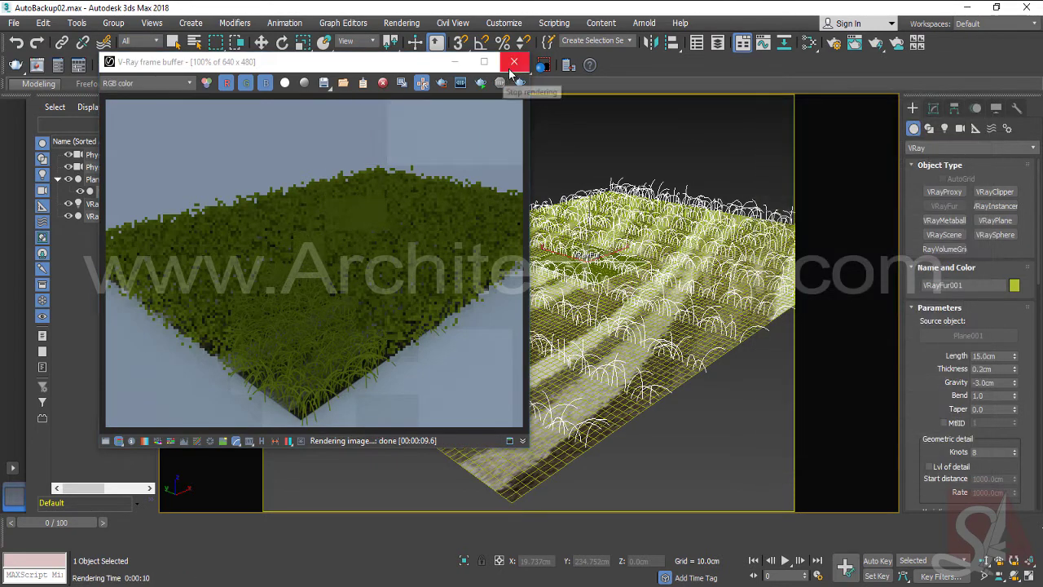
left_click(514, 61)
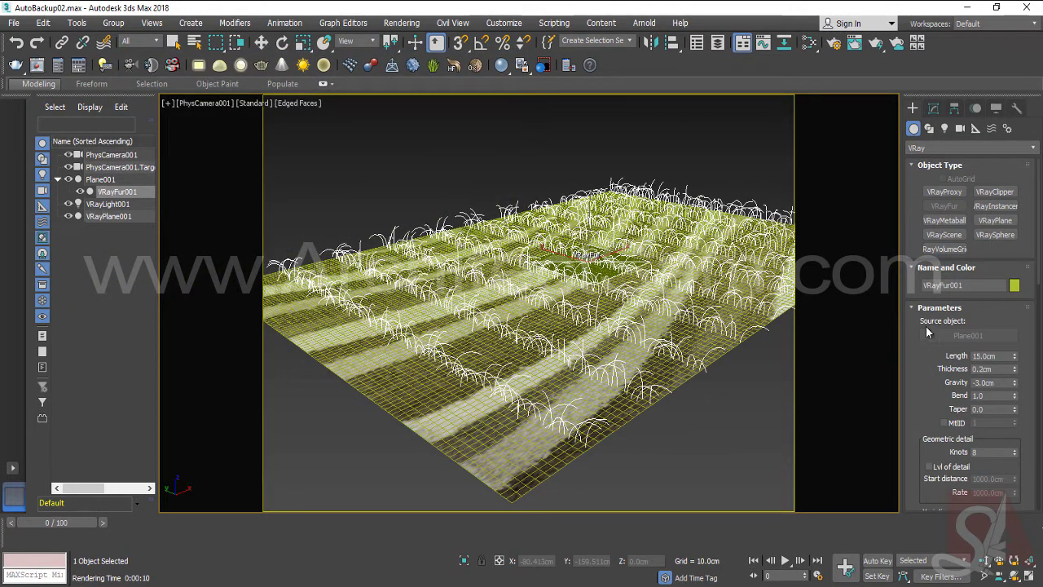
Step: Select VRayFur001 under Plane001 and briefly check the carpet material in the Material Editor
scroll(930, 506, "down", 1)
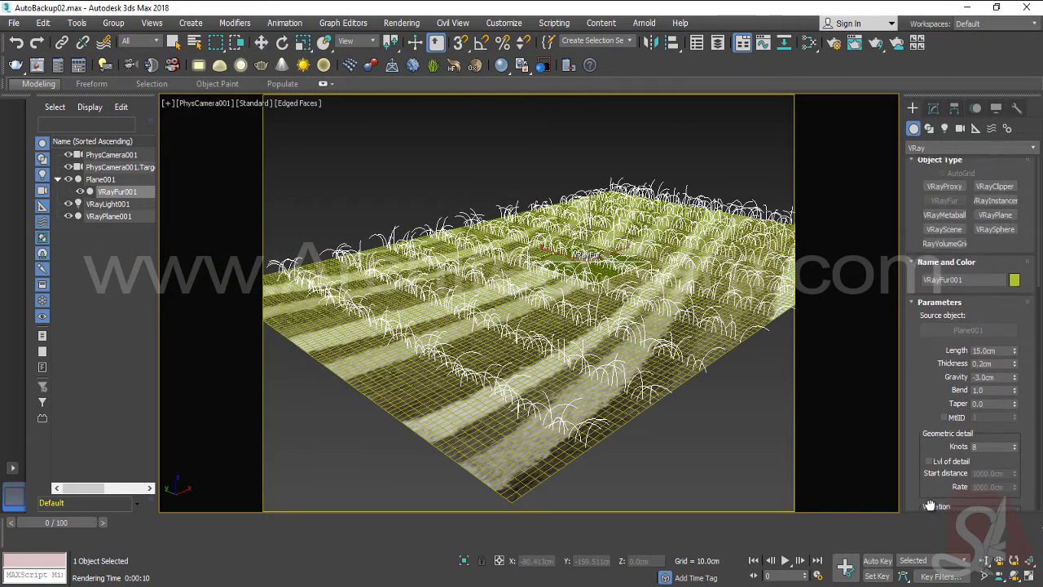
left_click_drag(930, 506, 929, 530)
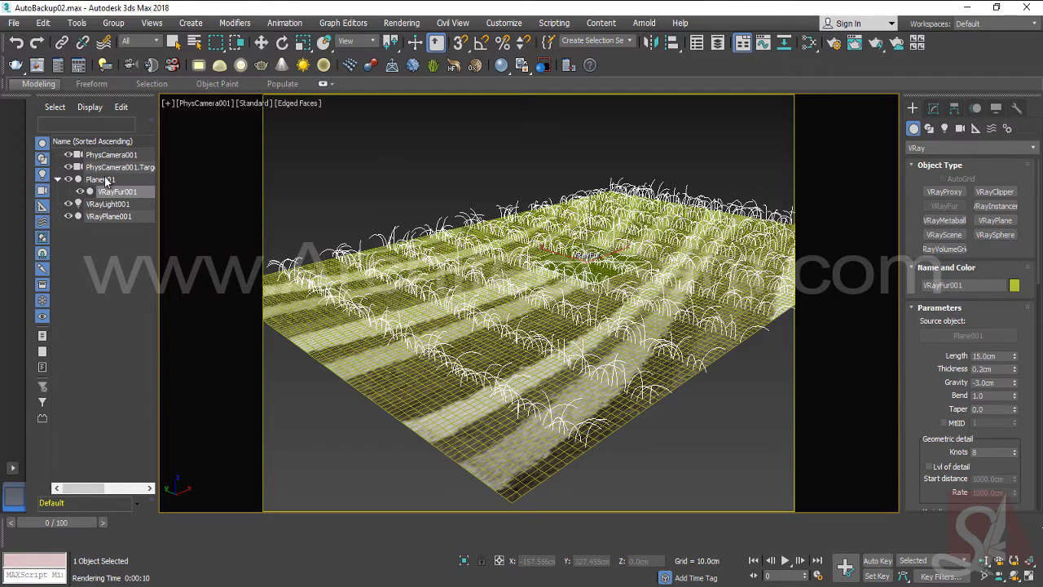
left_click(90, 180)
left_click(58, 179)
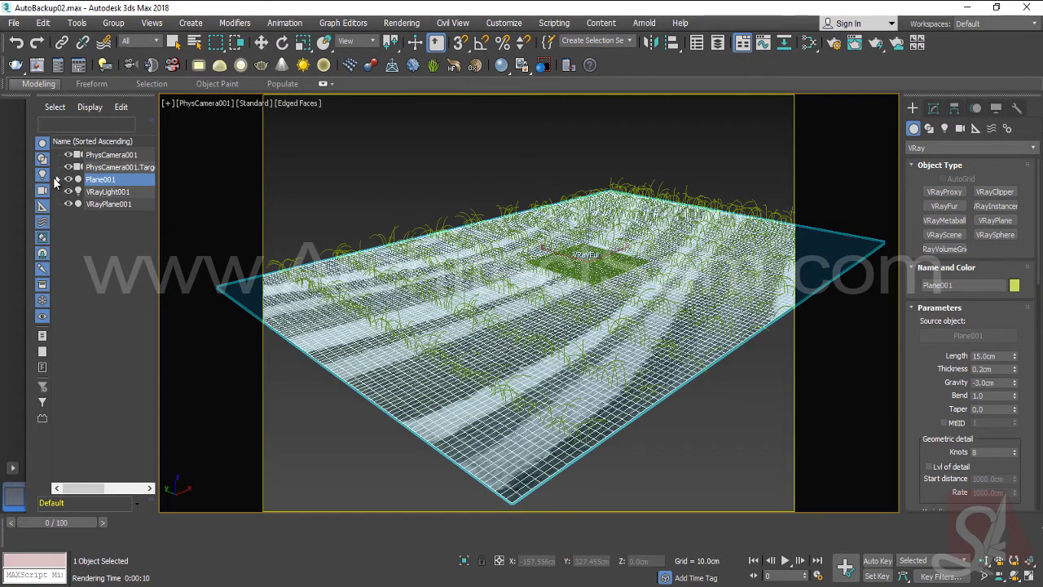
left_click(58, 179)
left_click(110, 194)
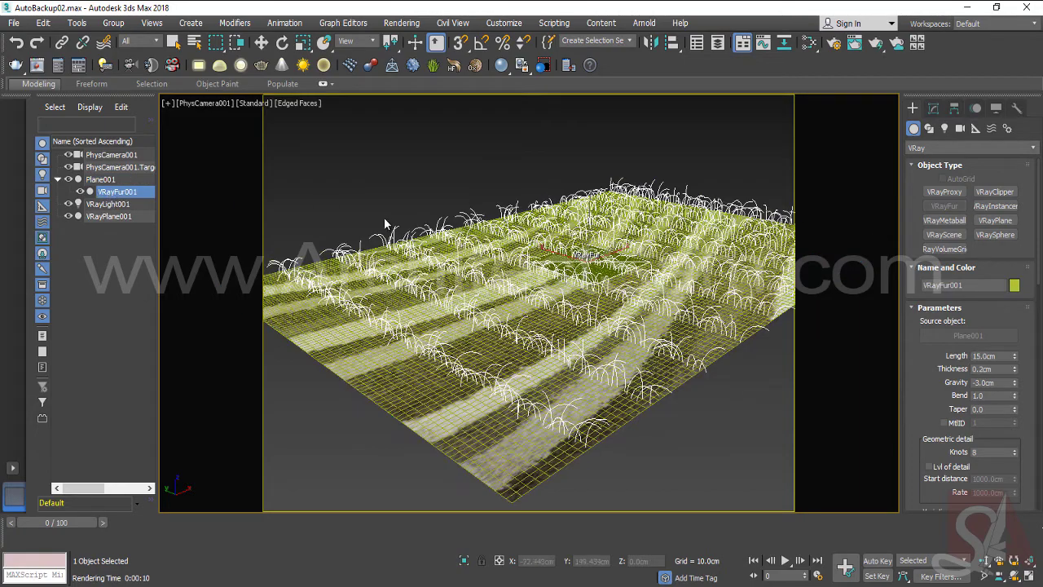
key("m")
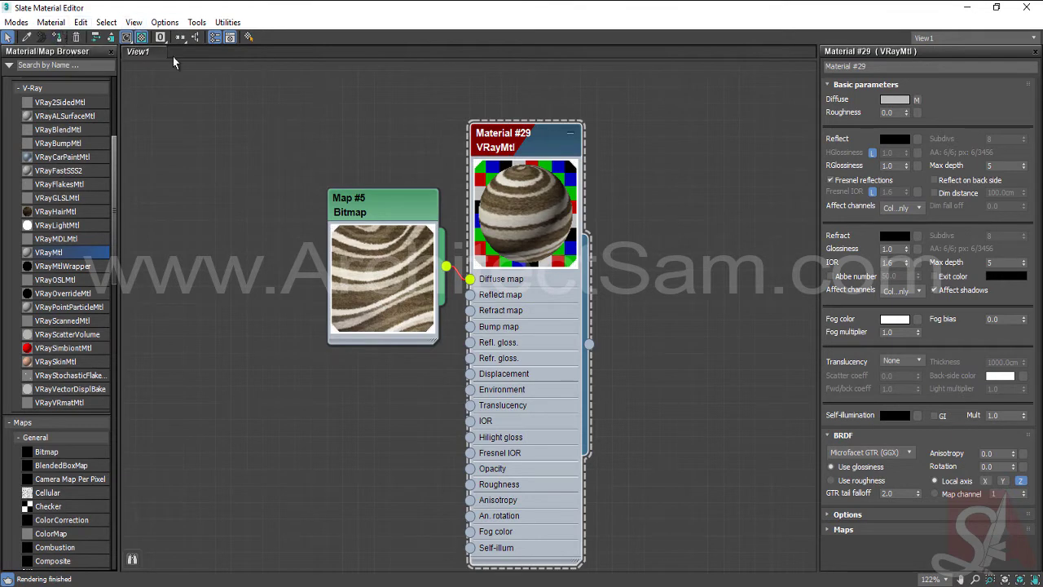
left_click(1026, 7)
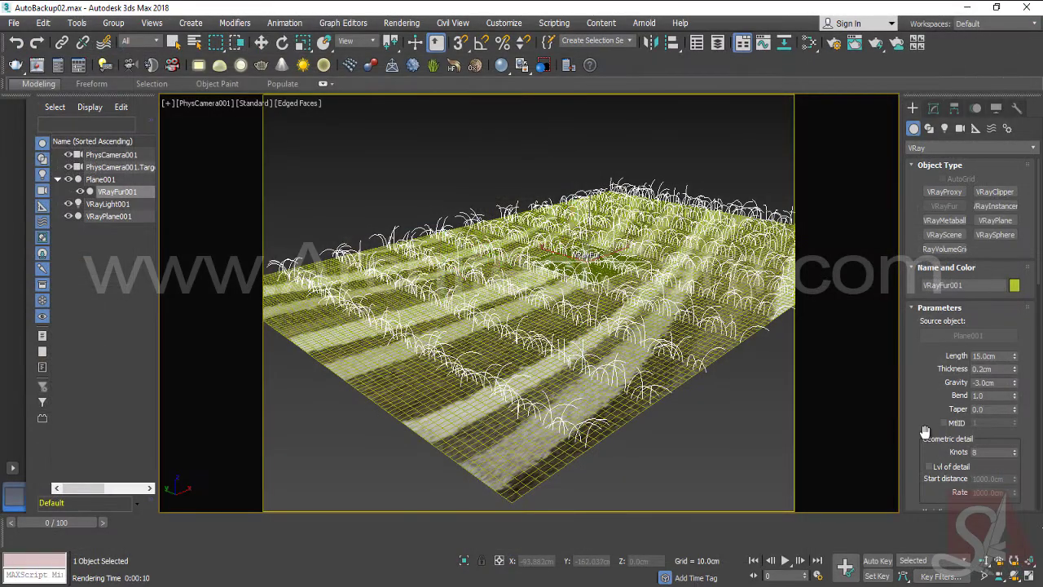
Step: Set fur Length to 10 cm, gravity -4.29 cm, bend 0.905, and preview 10000 hairs
double_click(986, 356)
type("0")
key("Return")
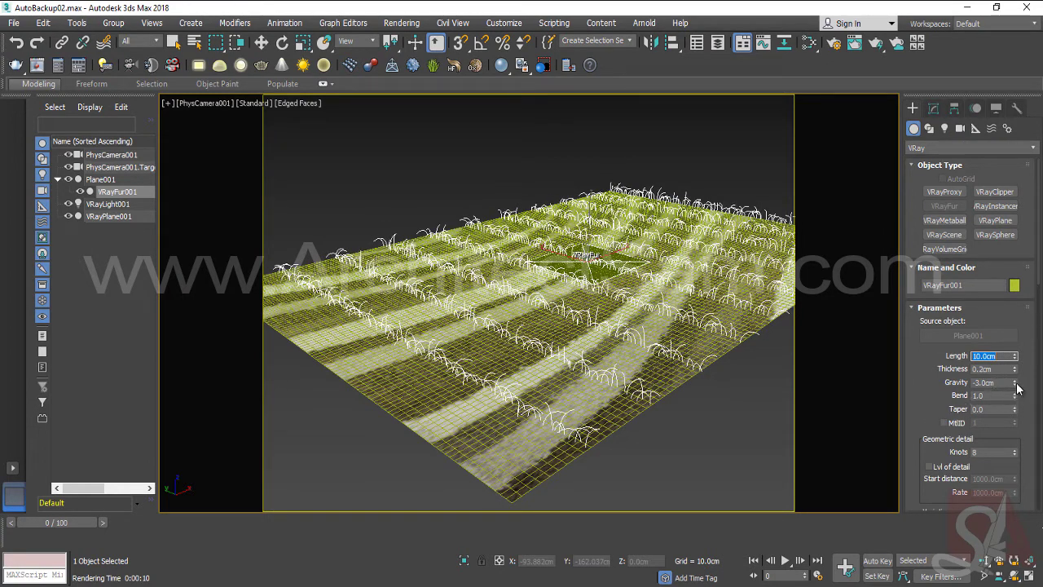
mouse_move(1015, 398)
left_mouse_down()
mouse_move(1016, 380)
mouse_move(1015, 426)
left_mouse_up()
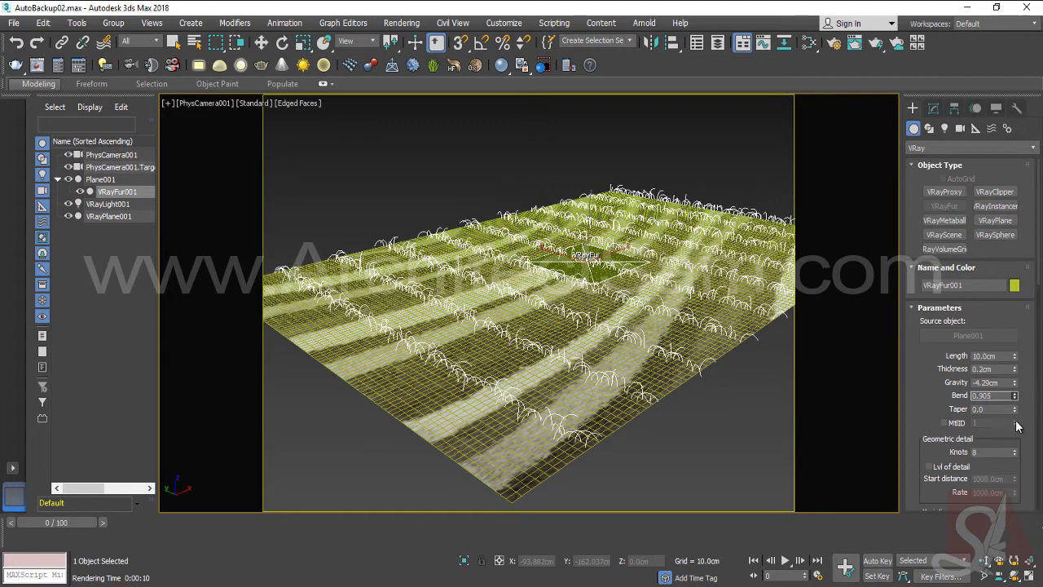
scroll(946, 400, "down", 5)
scroll(946, 401, "down", 5)
scroll(946, 401, "down", 3)
scroll(945, 401, "down", 3)
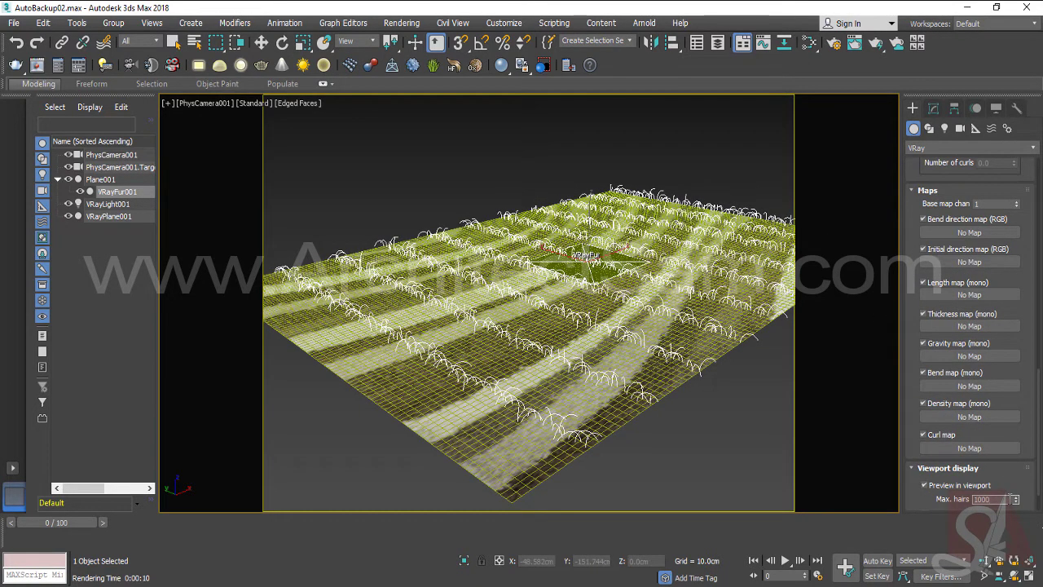
key("Return")
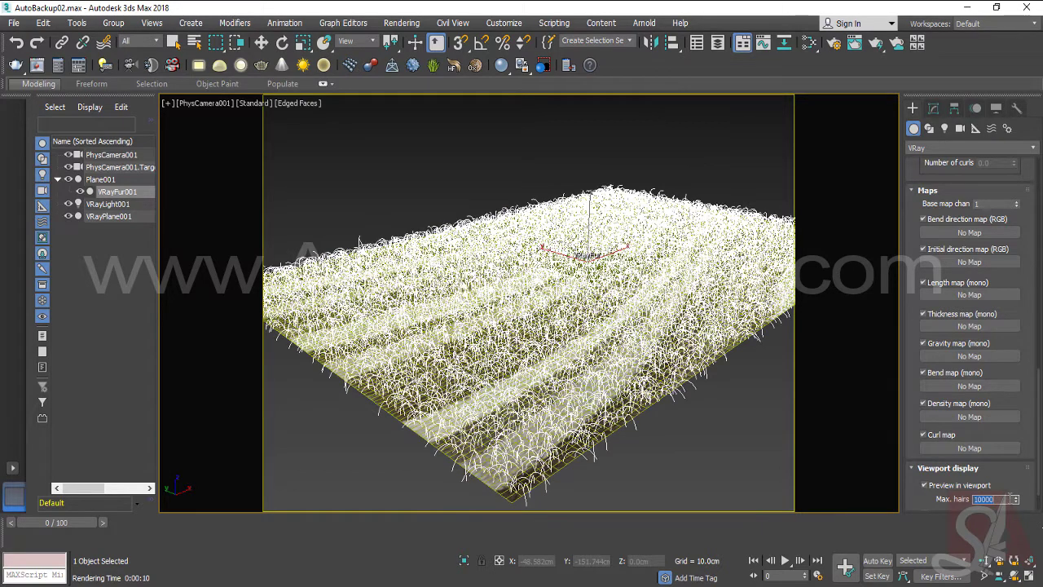
Step: Turn off Amb. occlusion on the GI tab of Render Setup
left_click(834, 42)
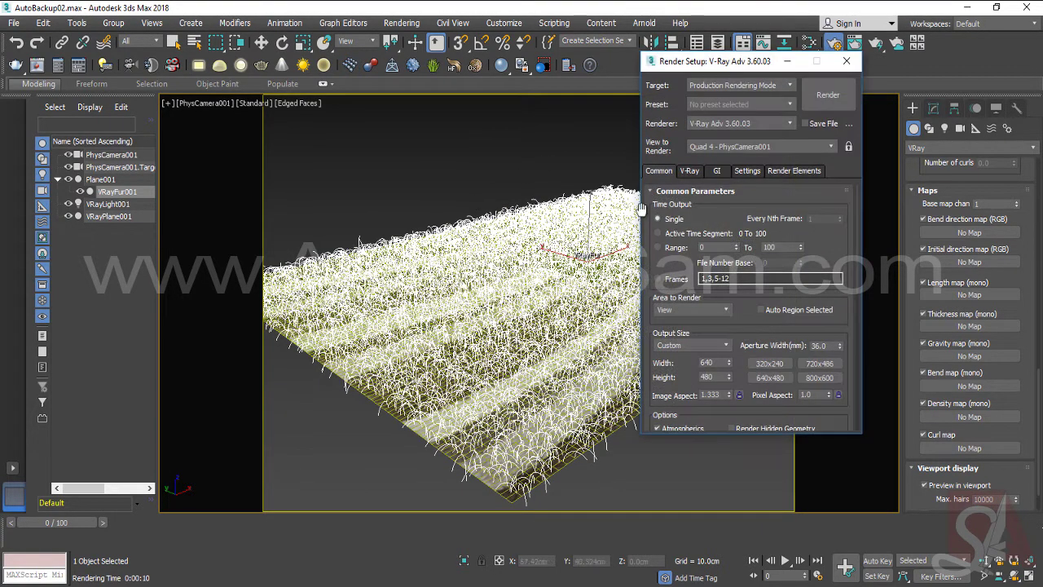
left_click(691, 171)
left_click(715, 171)
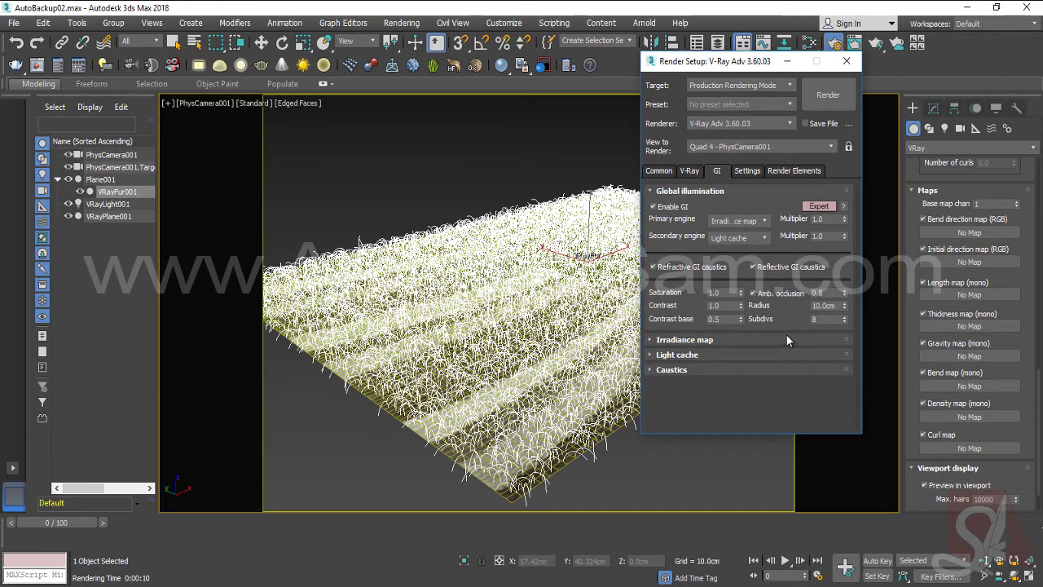
left_click(780, 294)
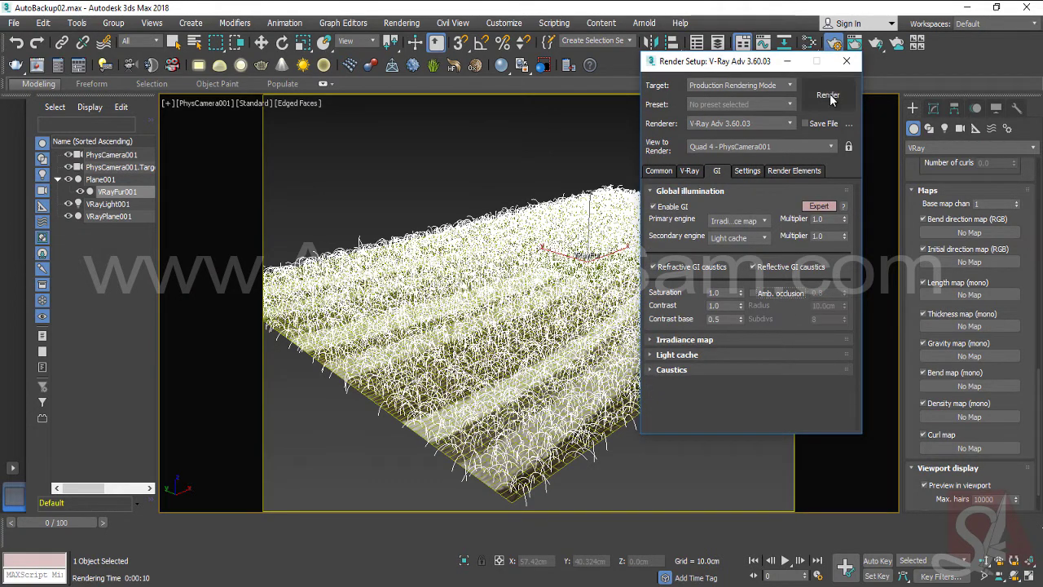
Step: Review the V-Ray tab's sampler, filter and color mapping rollouts, then render the fur carpet
left_click(691, 171)
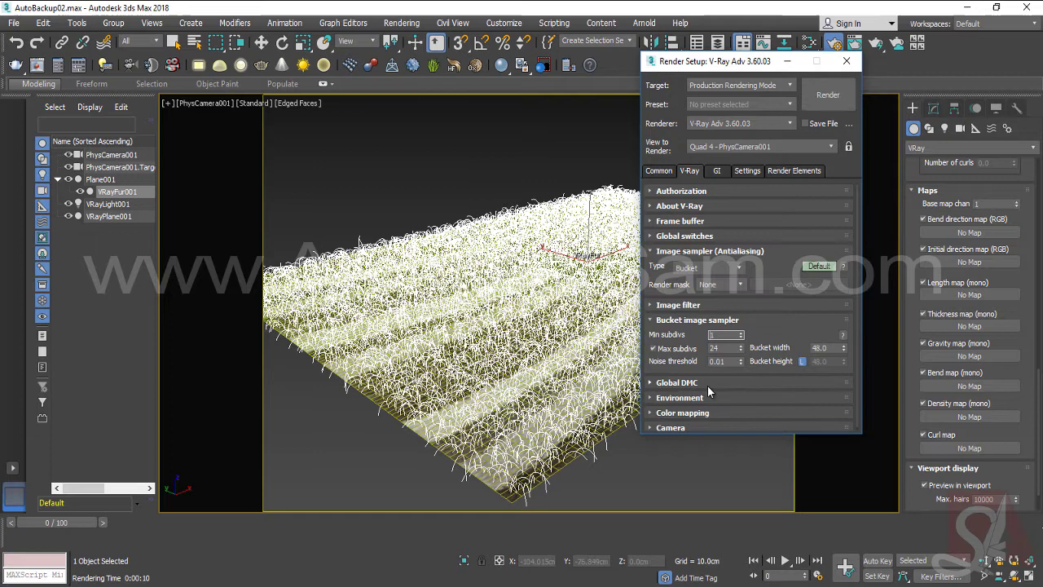
left_click(670, 253)
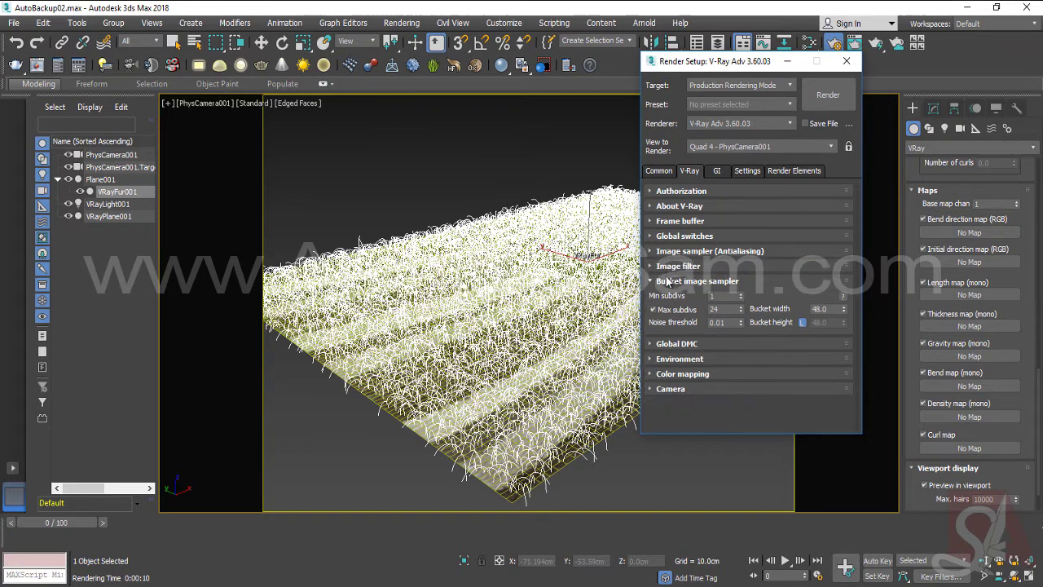
left_click(668, 281)
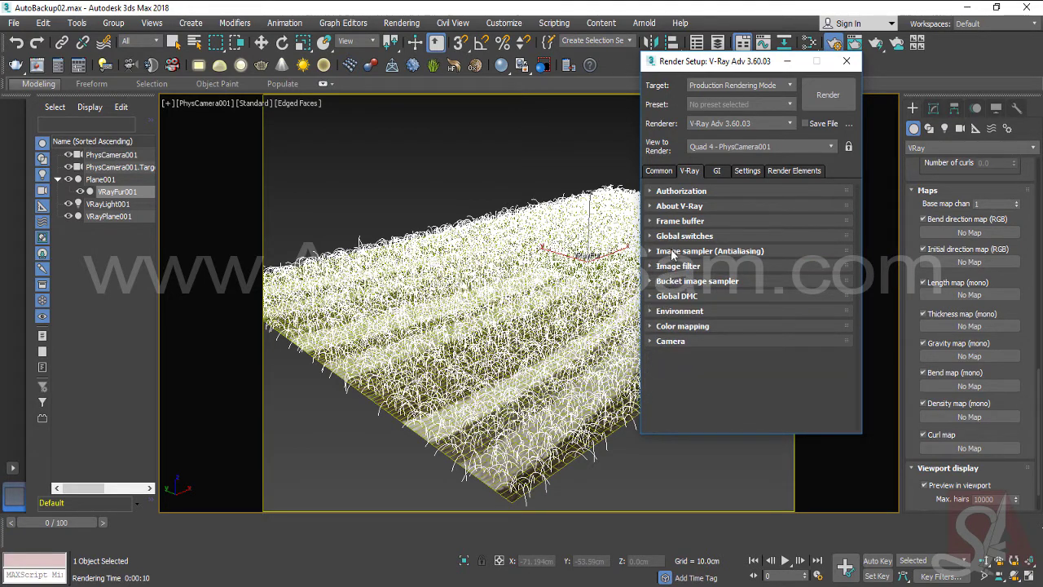
left_click(671, 266)
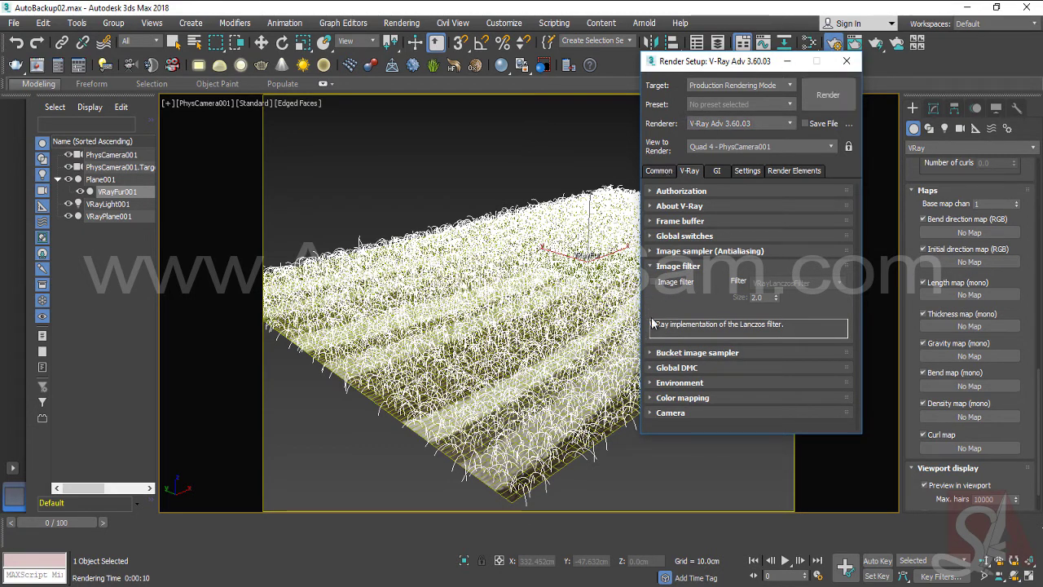
left_click(668, 266)
left_click(670, 326)
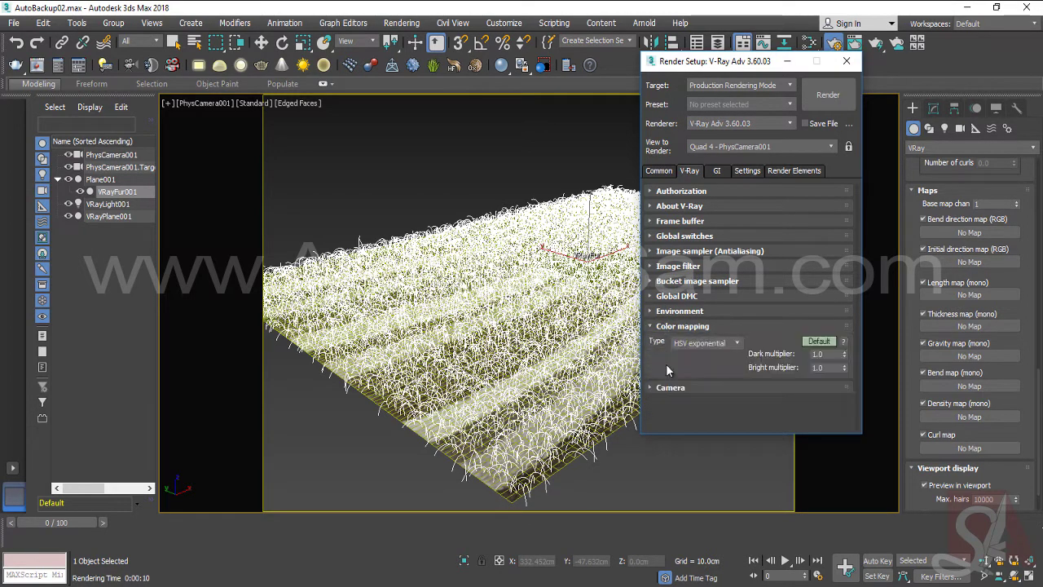
left_click(671, 326)
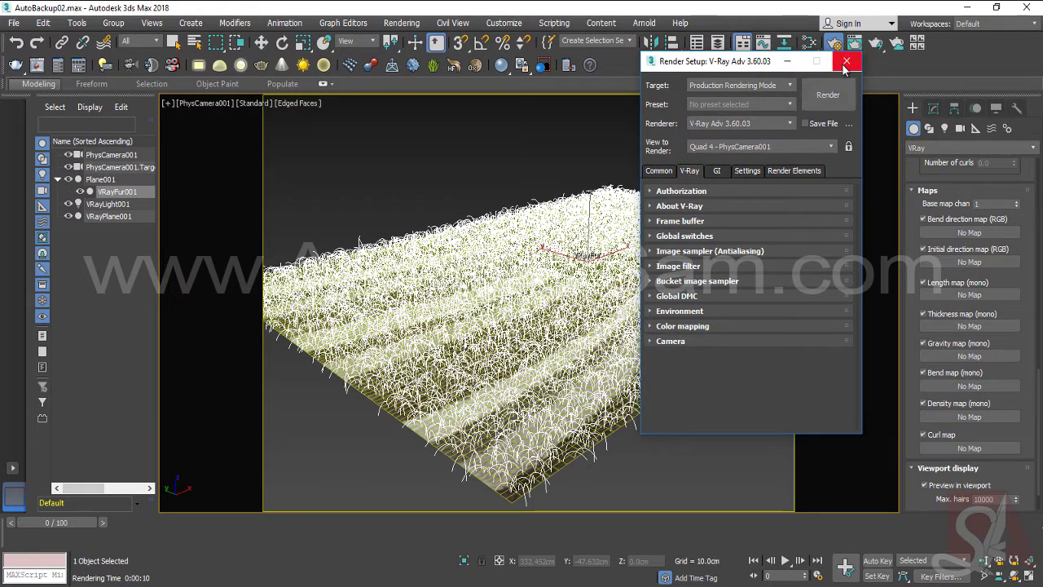
left_click(829, 100)
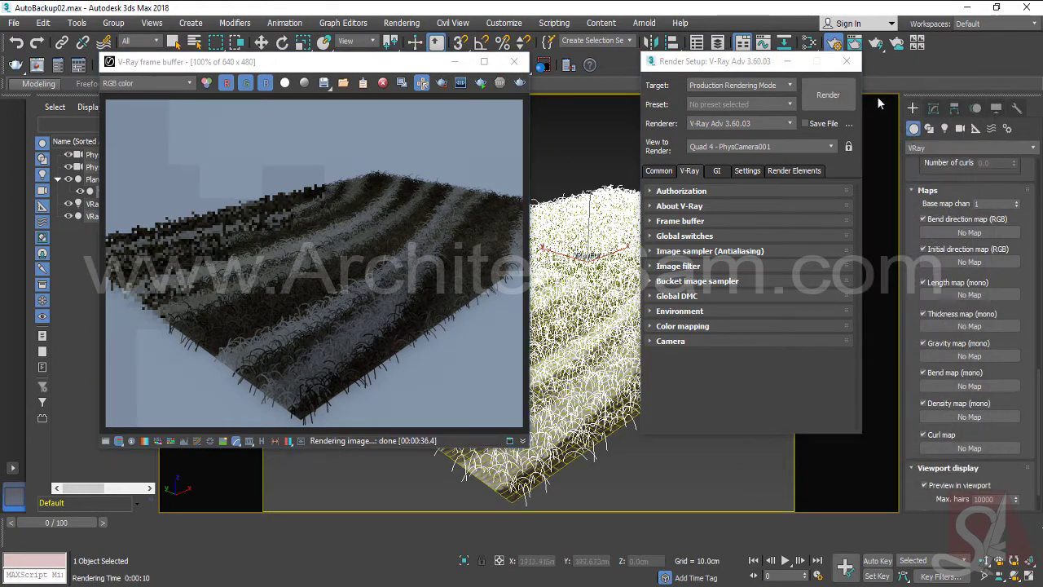
Step: Close Render Setup once the striped shaggy carpet render has finished
left_click(847, 61)
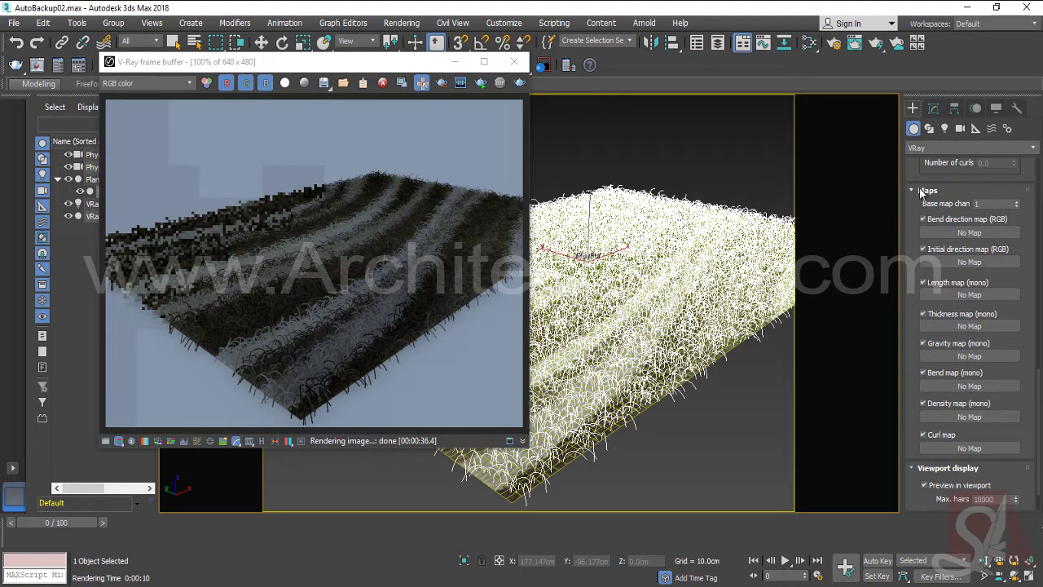
scroll(916, 173, "down", 2)
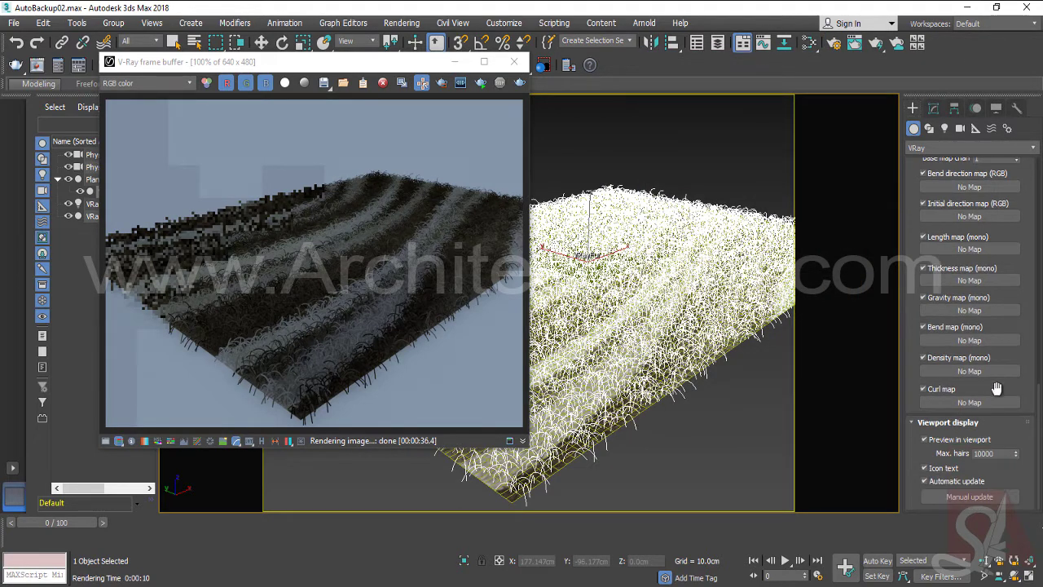
Step: Raise the fur's viewport Max. hairs to 16000
double_click(1001, 454)
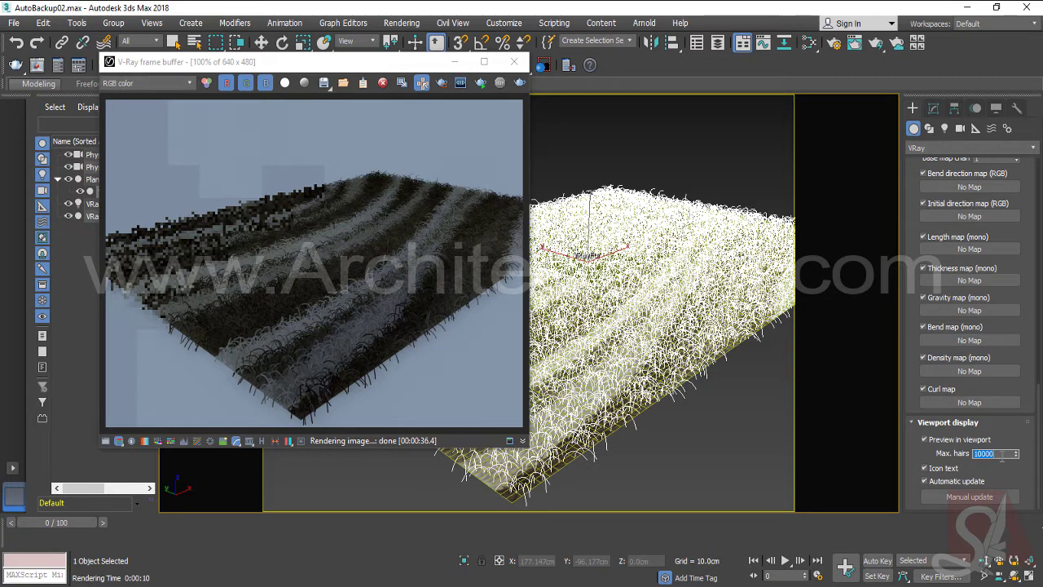
type("16000")
key("Return")
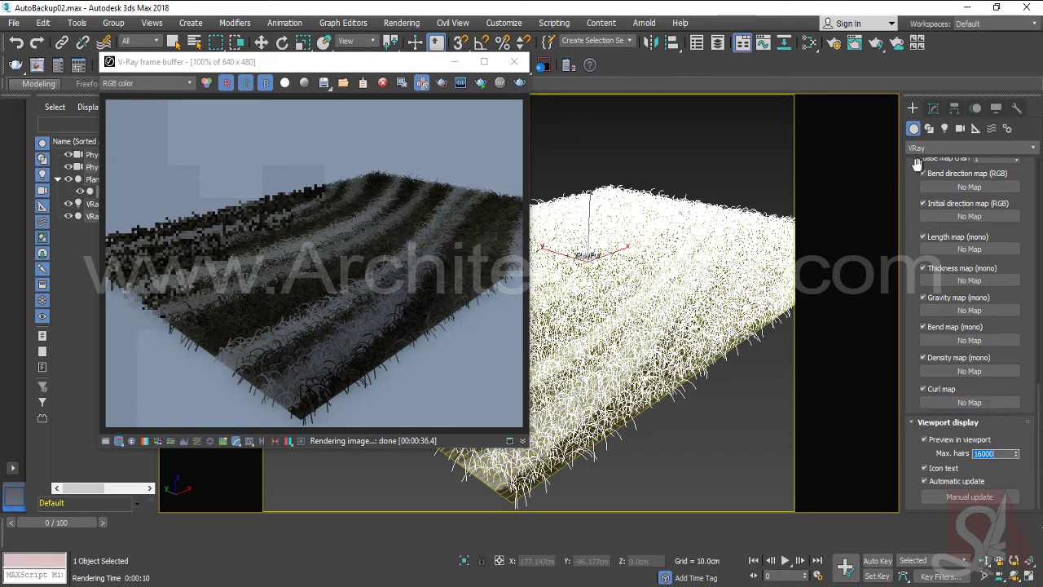
Step: Tune the fur's Gravity to -3.651cm and Bend to 1.293
scroll(917, 165, "up", 3)
scroll(919, 166, "up", 3)
scroll(919, 168, "up", 3)
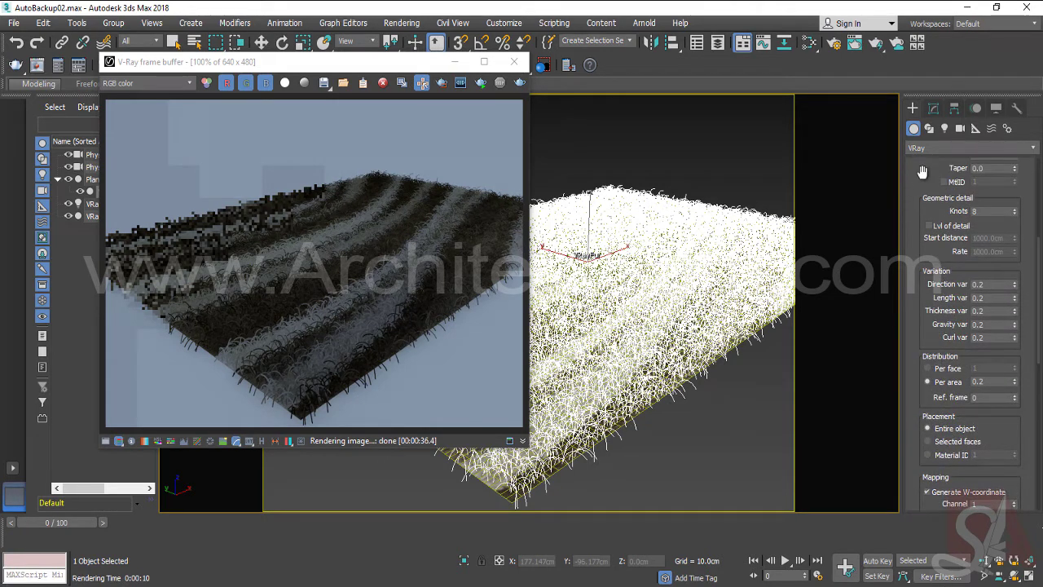
left_click_drag(922, 171, 930, 440)
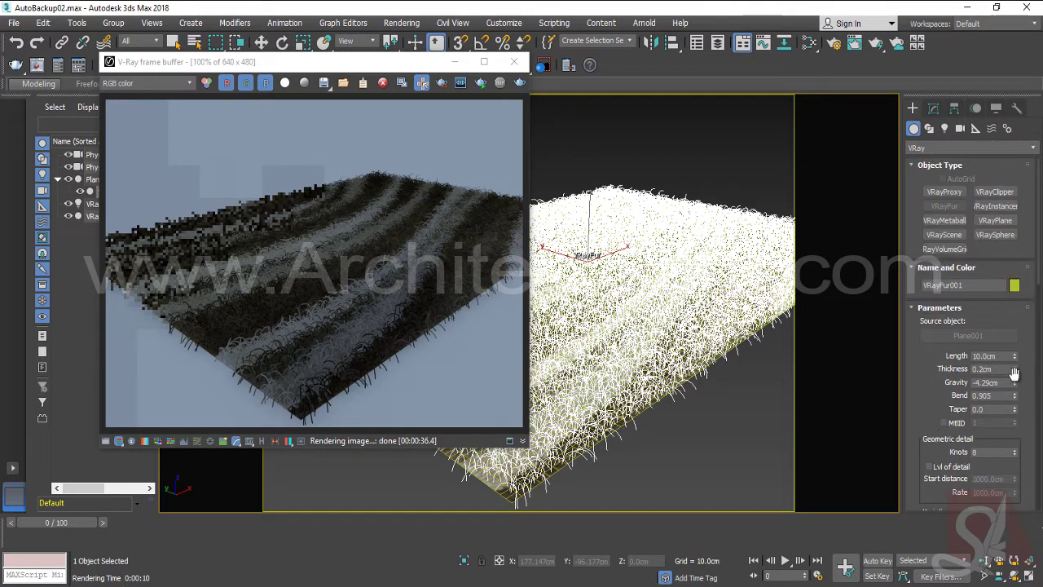
left_click_drag(1015, 382, 1023, 320)
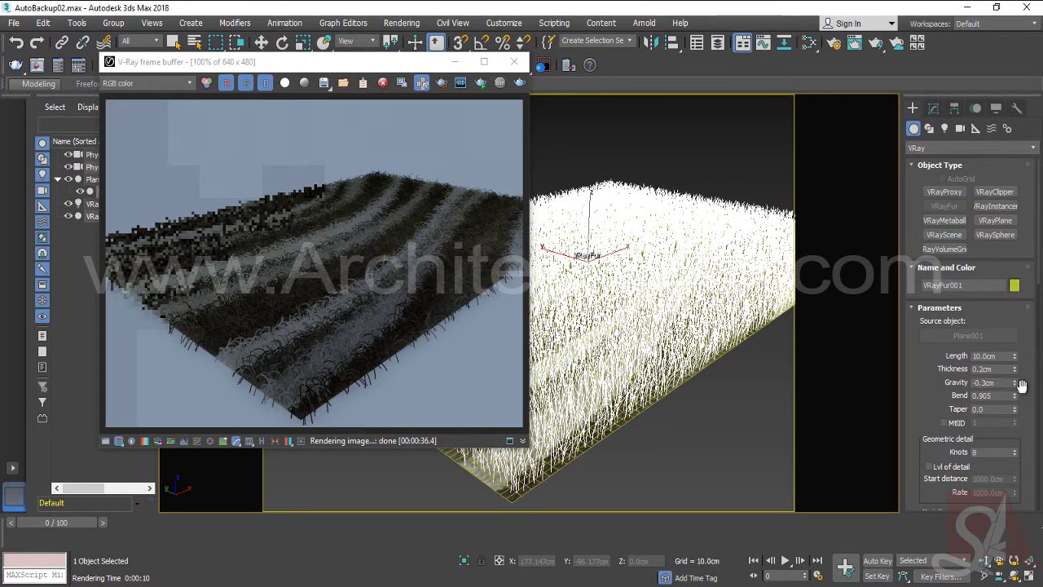
left_click_drag(1015, 395, 1010, 106)
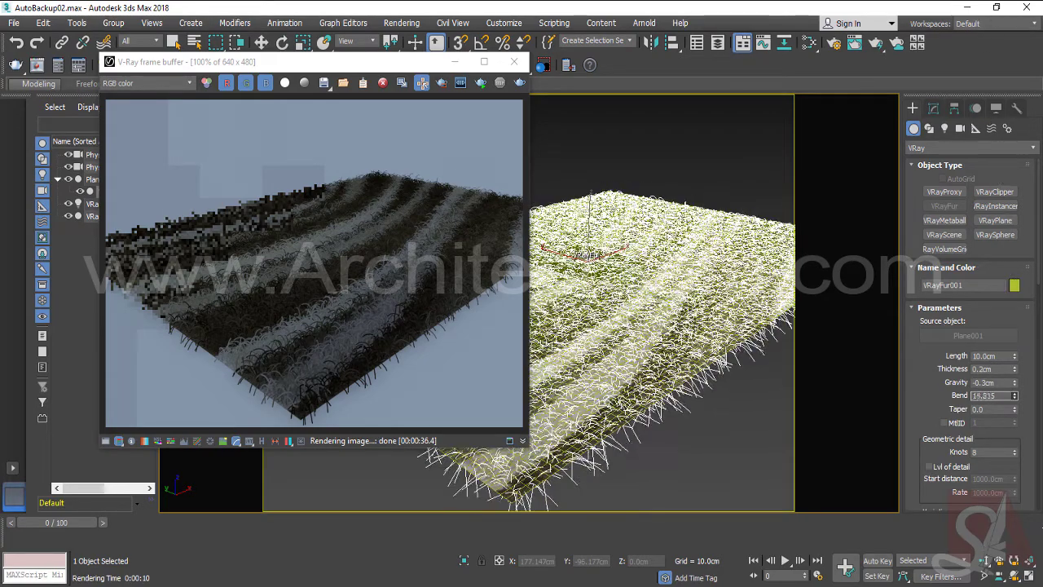
left_click_drag(1011, 106, 983, 291)
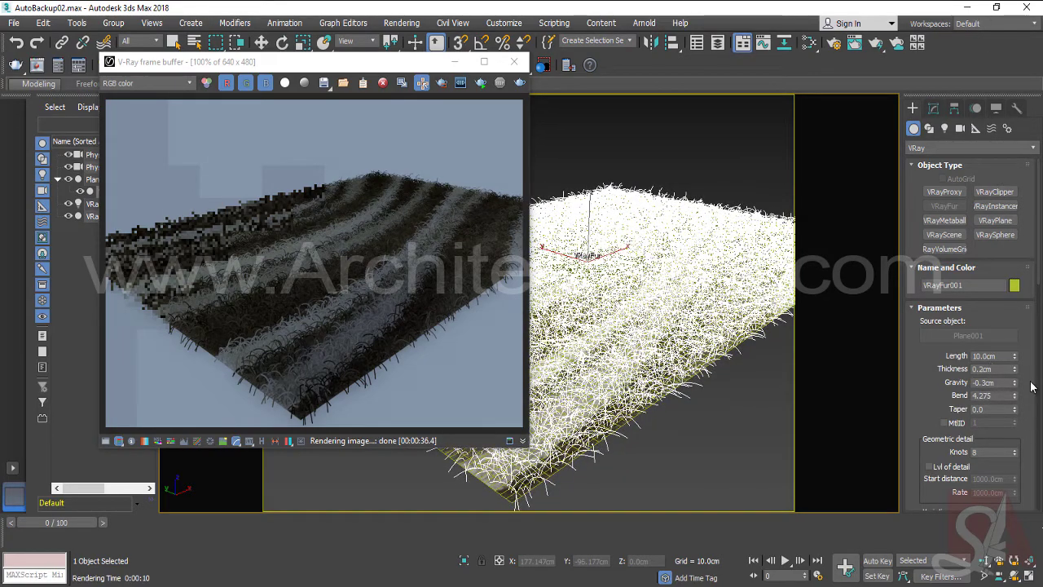
left_click_drag(1014, 382, 1010, 436)
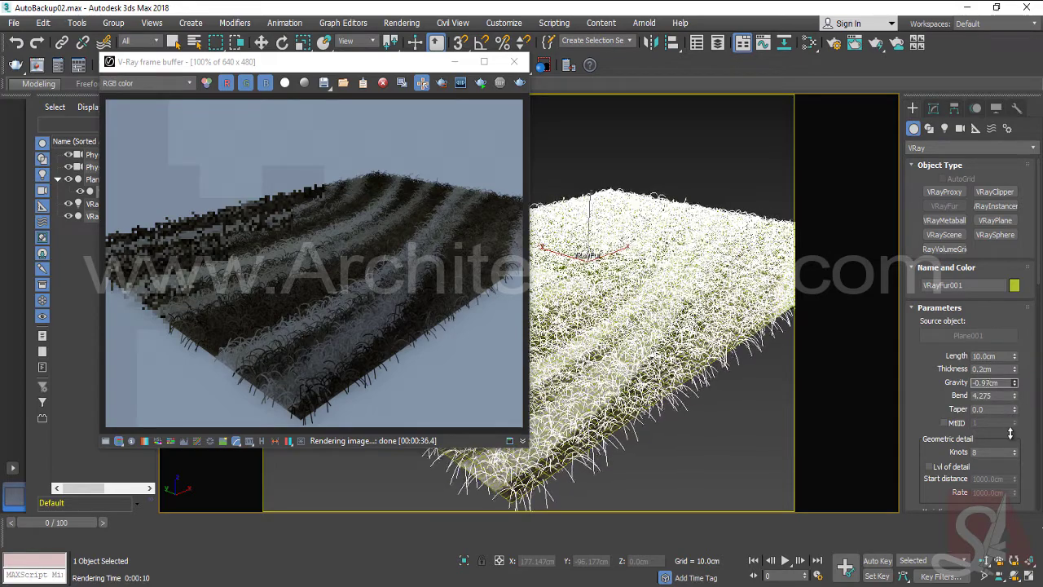
mouse_move(1010, 436)
left_mouse_down()
mouse_move(1003, 400)
mouse_move(1011, 414)
left_mouse_up()
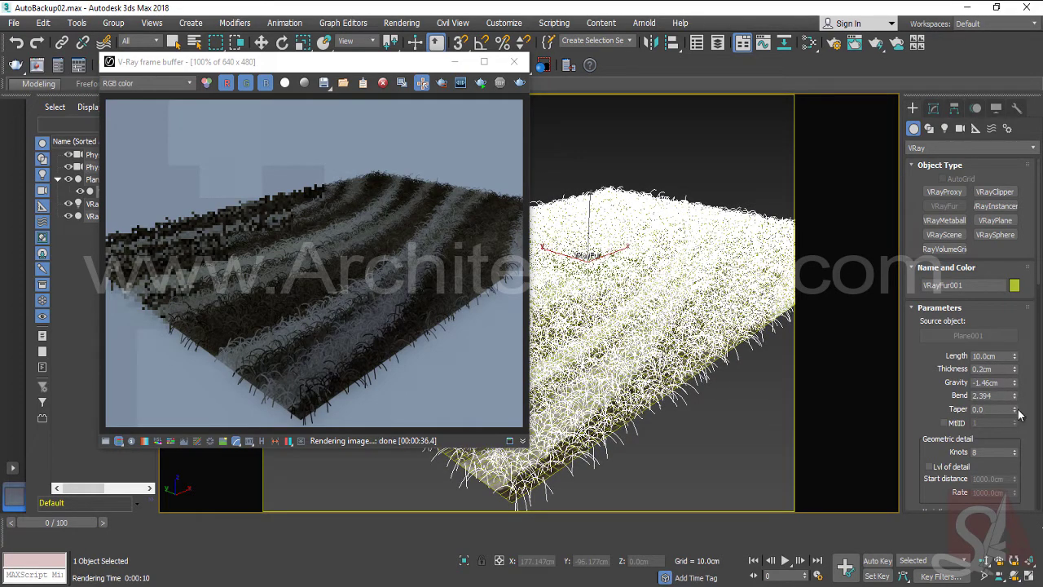
left_click_drag(1015, 396, 1024, 487)
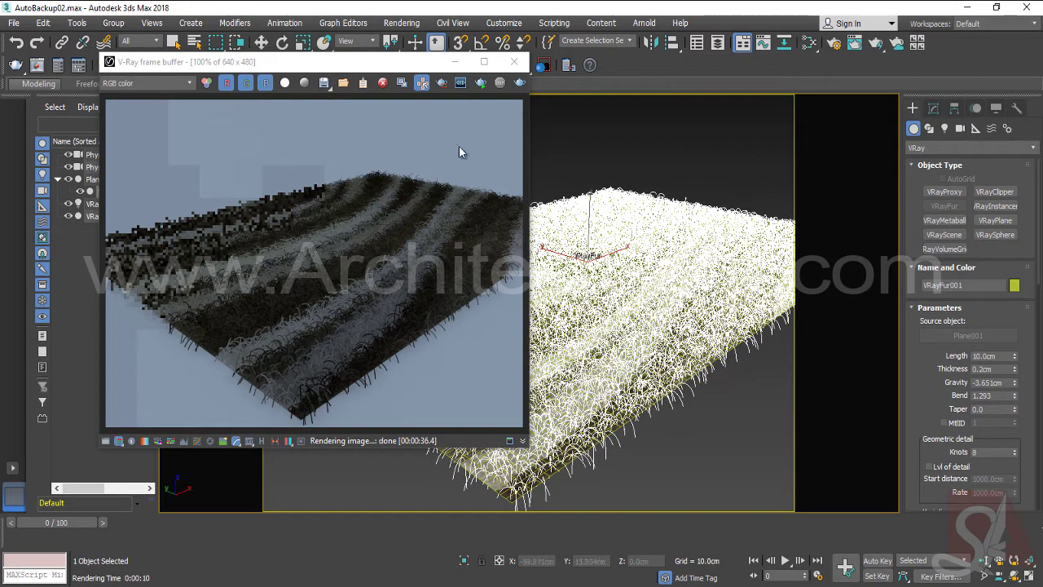
Step: Region-render just the carpet's front corner, then close the frame buffer
left_click_drag(305, 62, 370, 40)
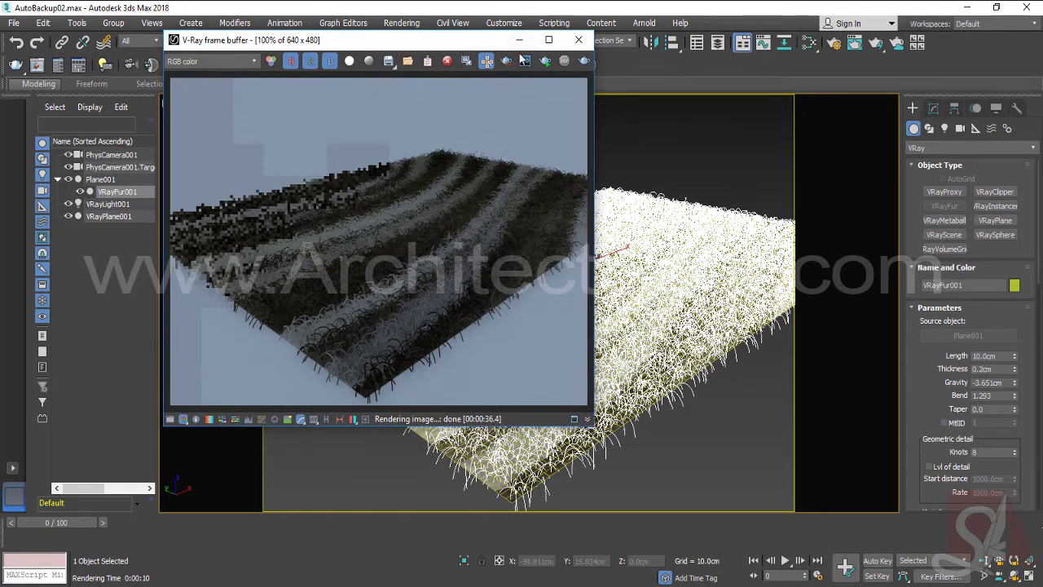
left_click(505, 60)
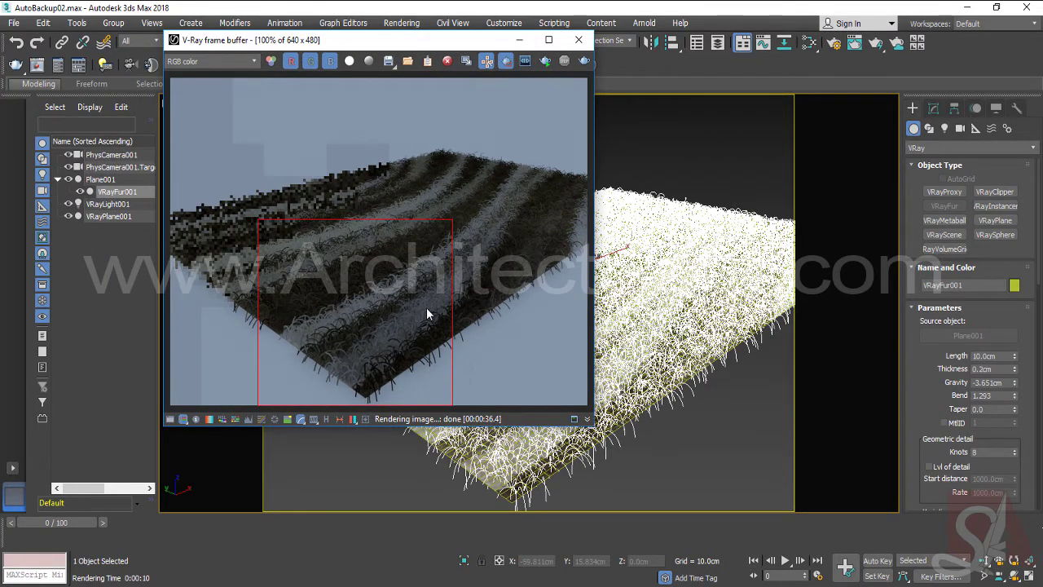
left_click_drag(443, 294, 261, 446)
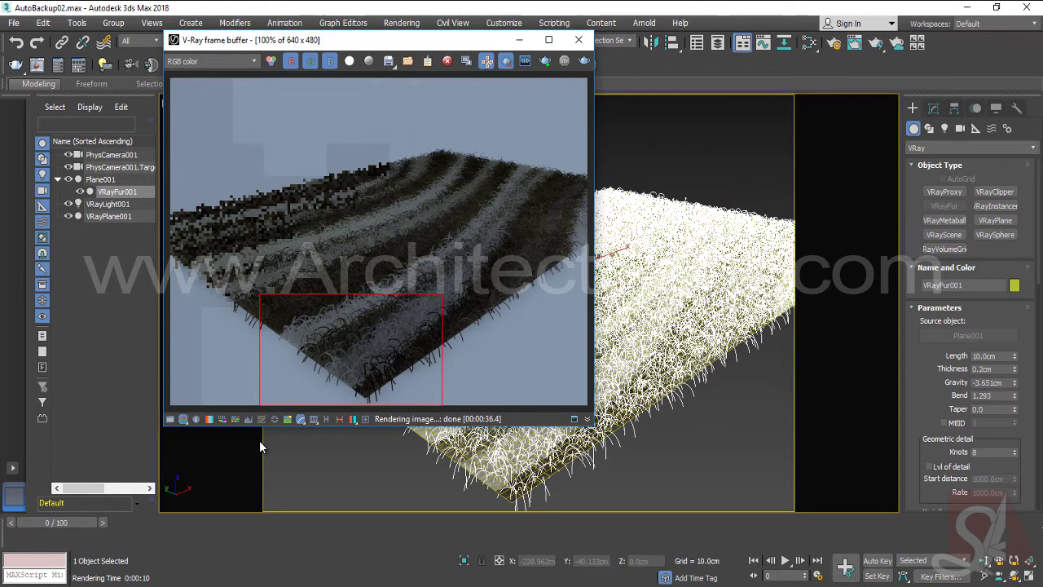
left_click_drag(495, 291, 264, 451)
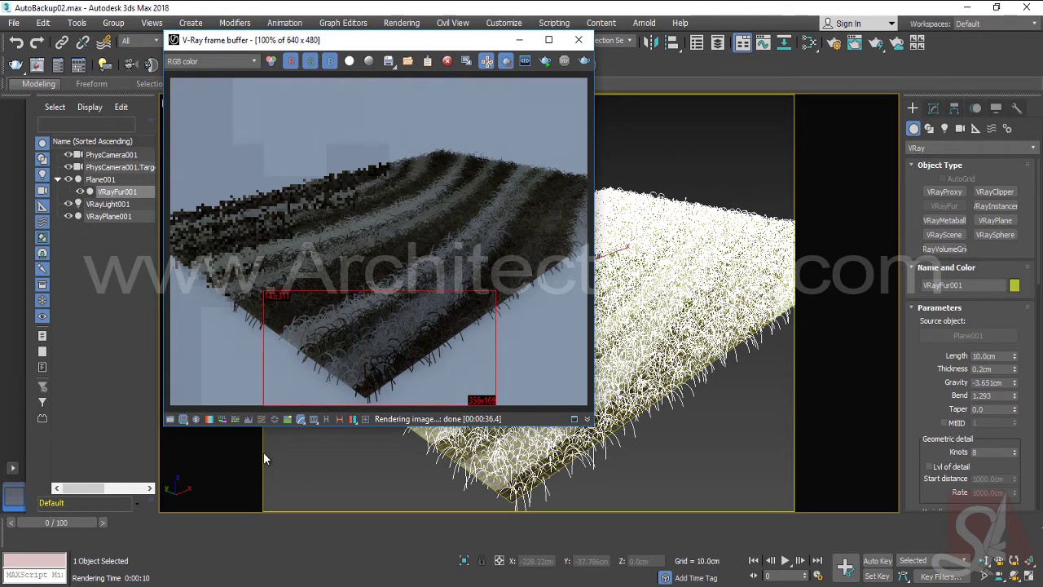
left_click(583, 63)
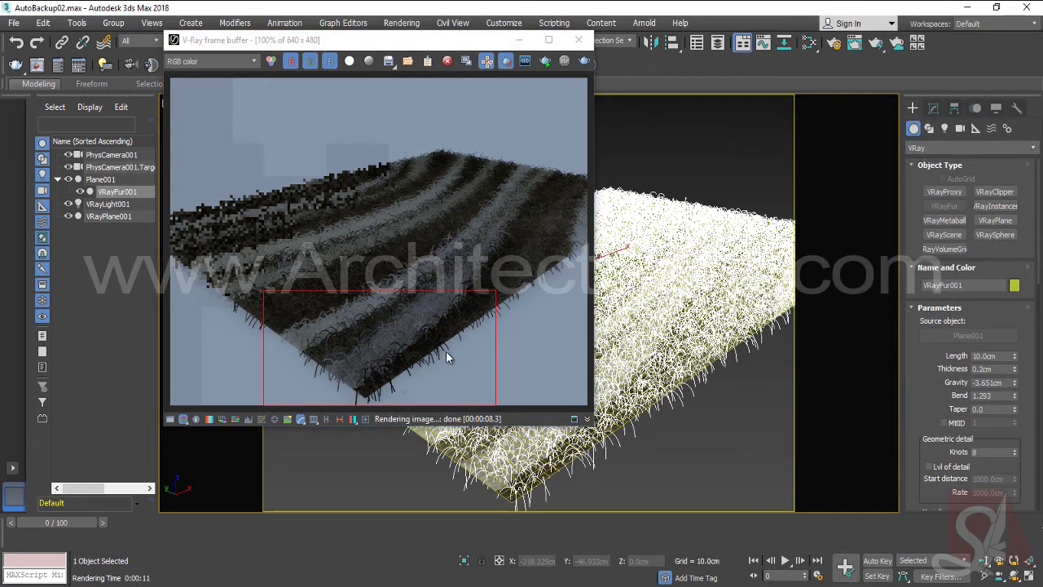
left_click(579, 41)
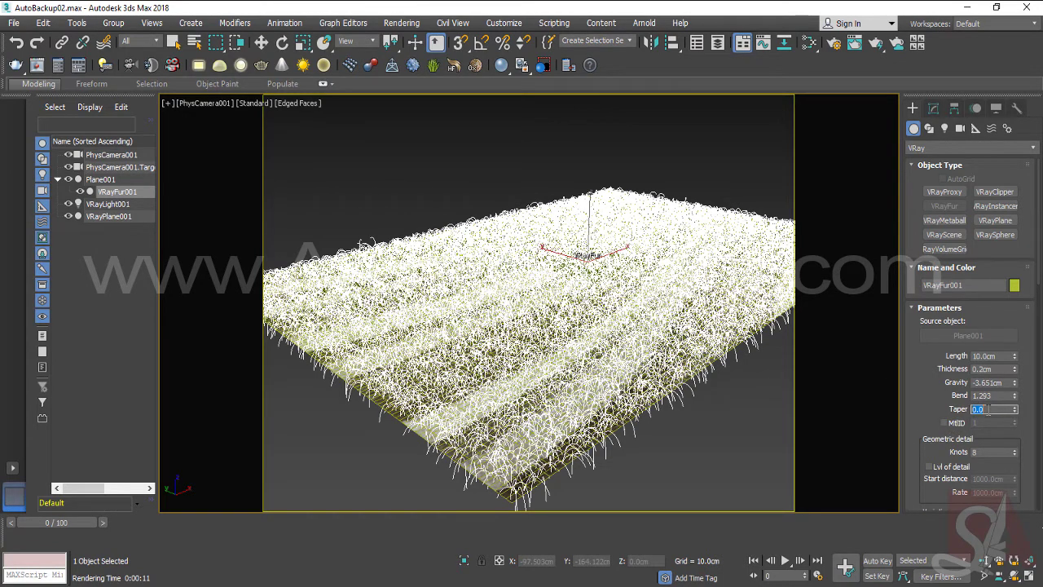
Step: Reopen the frame buffer, duplicate the current render, and set fur Taper to 1.0
left_click(37, 65)
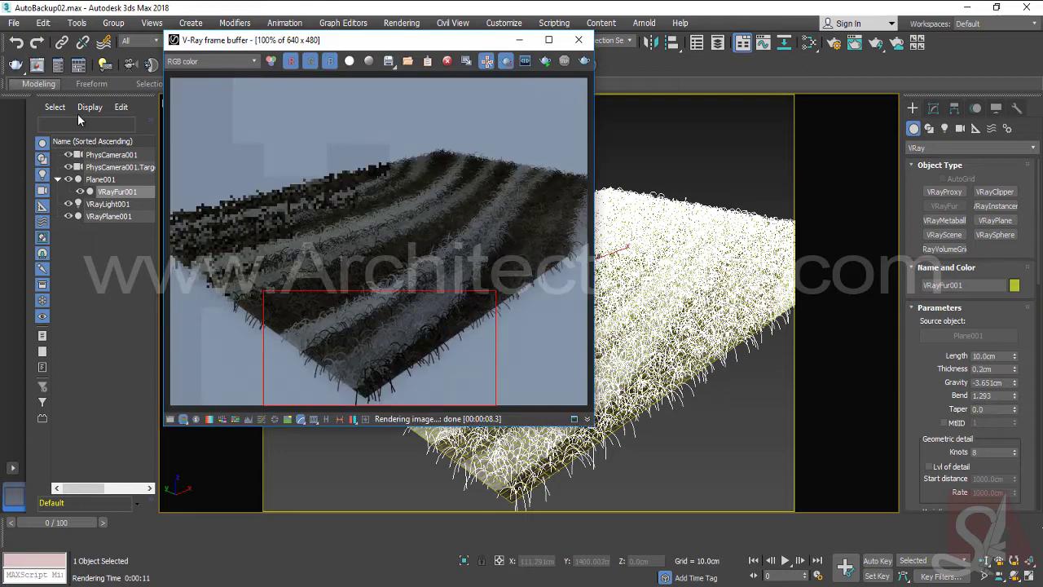
left_click(473, 59)
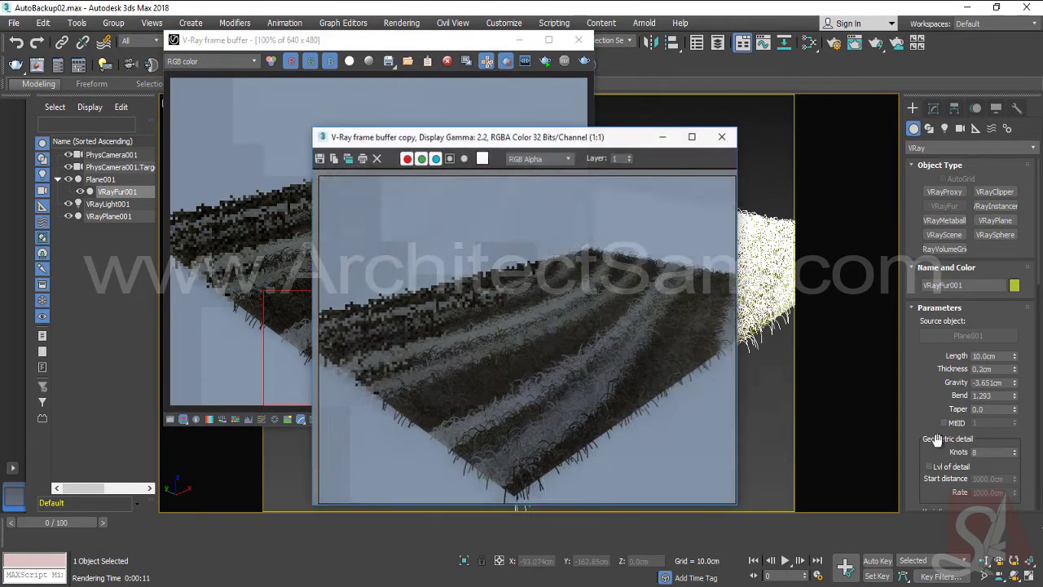
double_click(987, 409)
type("1")
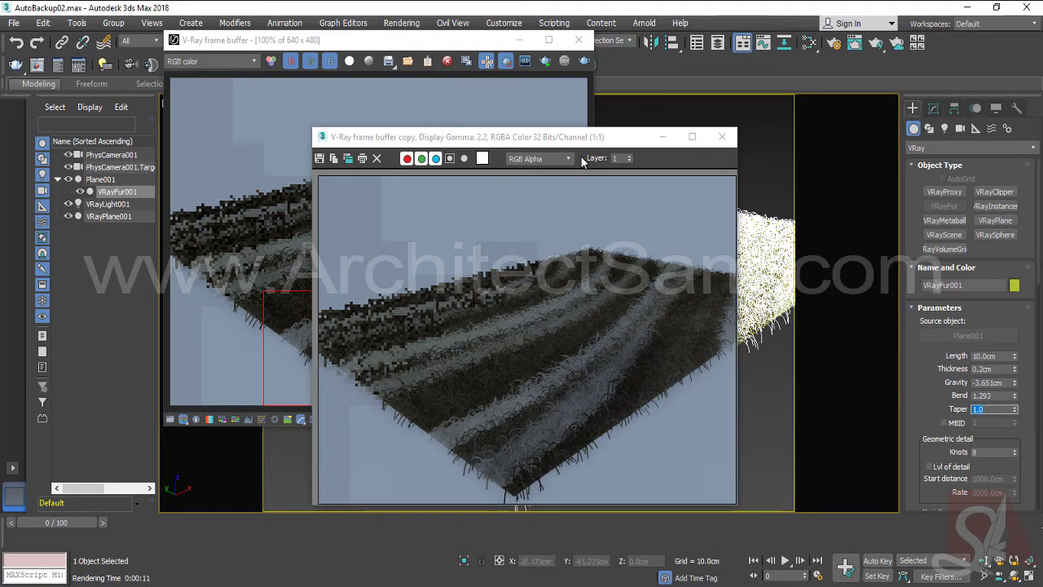
left_click(1017, 409)
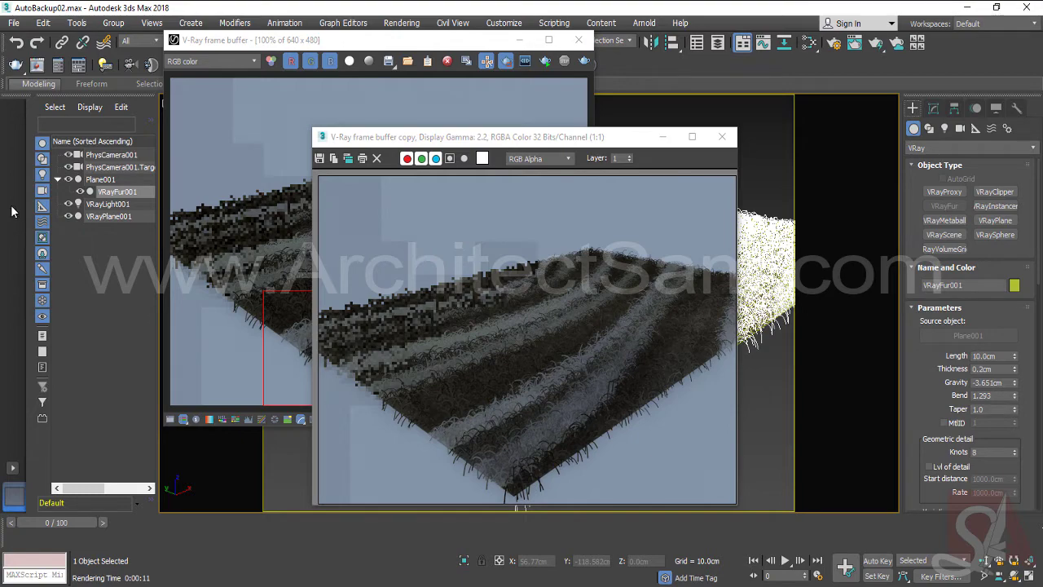
Step: Place both frame buffers side by side and re-render the front-corner region
left_click_drag(472, 145, 688, 71)
left_click_drag(407, 41, 334, 62)
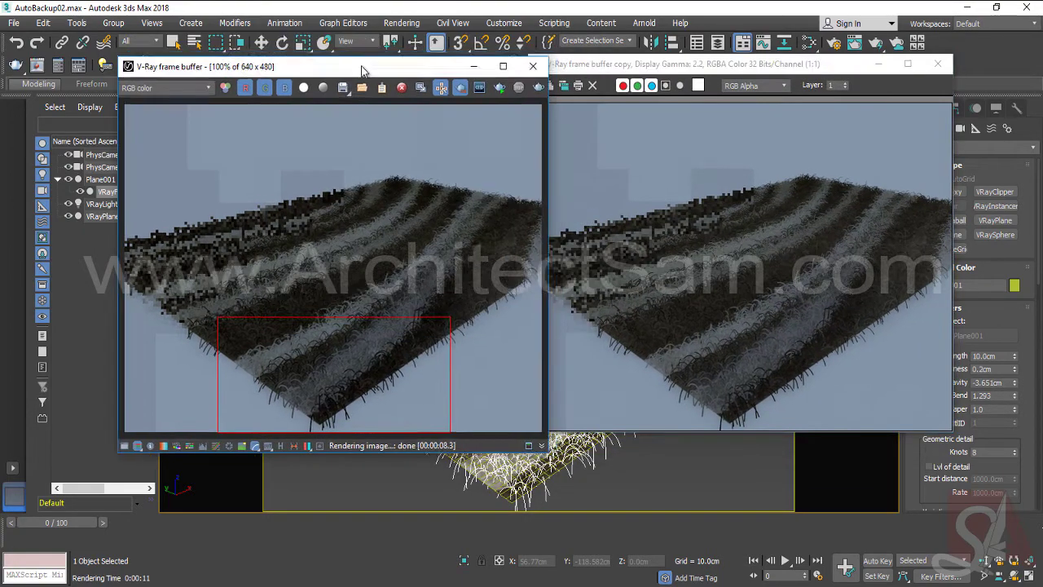
left_click(512, 81)
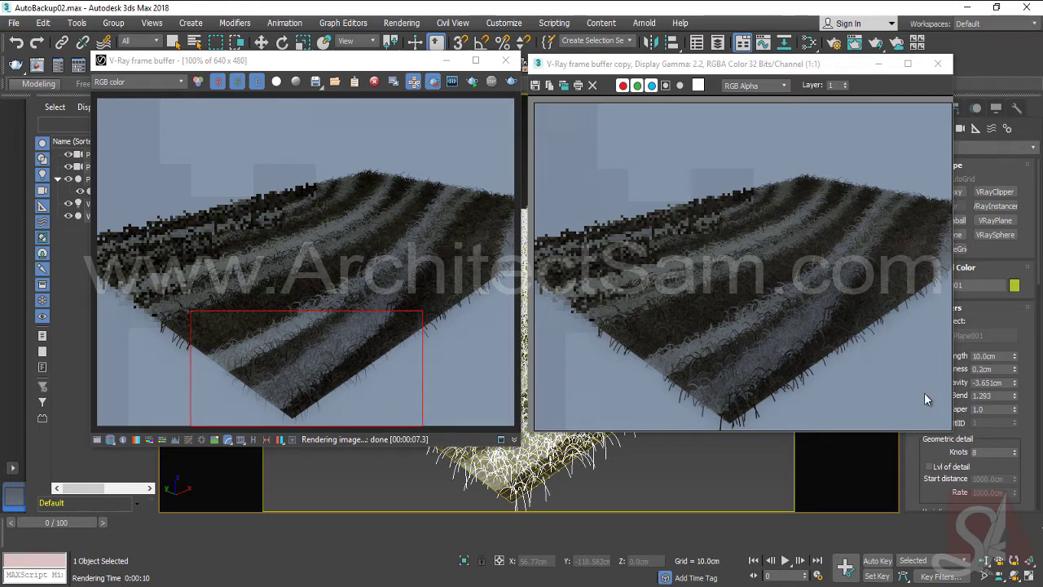
Step: Shorten the fur Length to 5.0cm and close the saved render copy
double_click(1001, 356)
type("5")
key("Return")
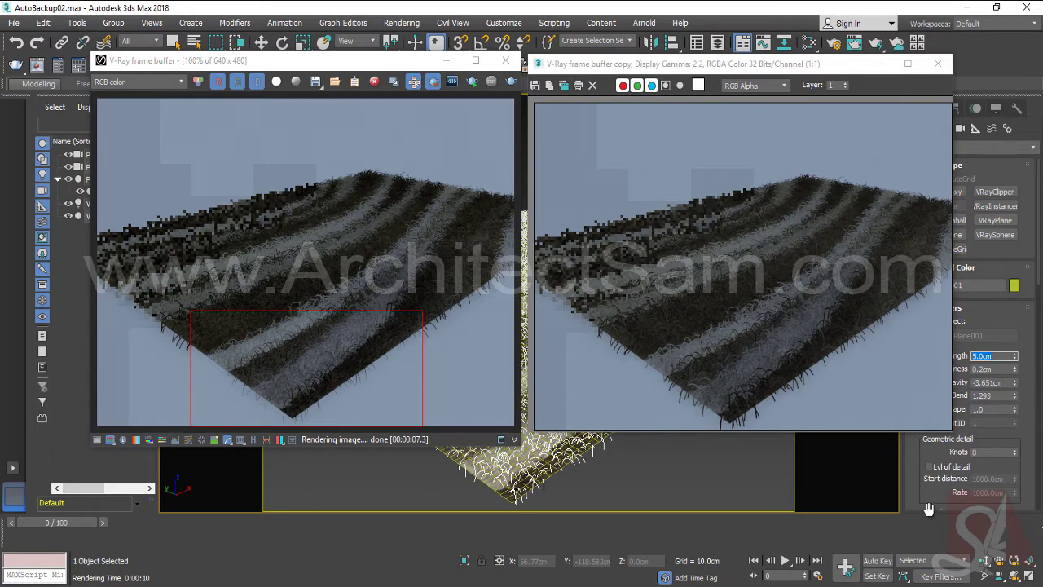
left_click(937, 66)
left_click(937, 66)
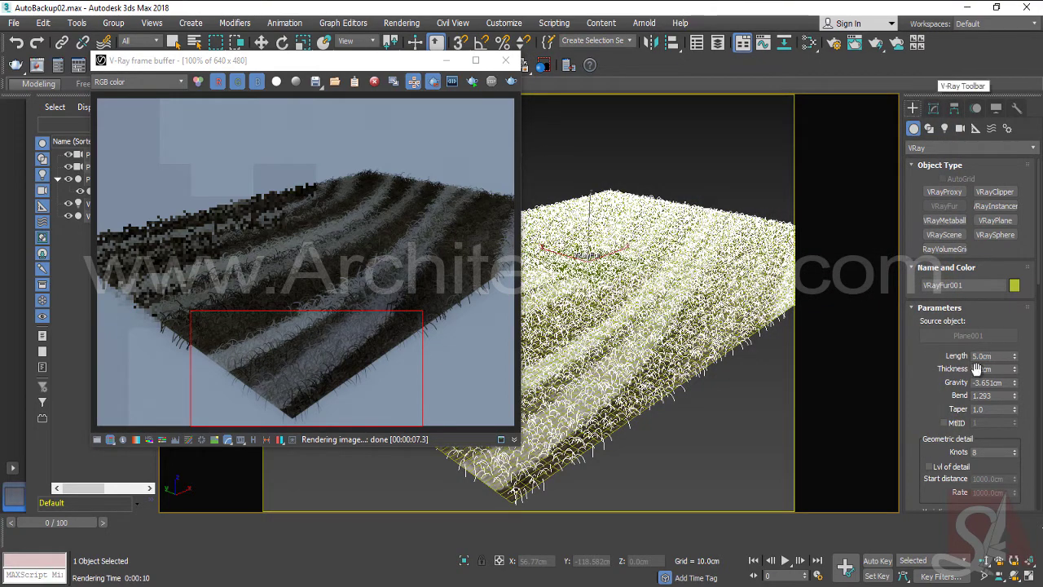
Step: Raise the viewport display Max. hairs to 22000
scroll(1009, 342, "down", 5)
scroll(1009, 342, "down", 5)
scroll(1006, 359, "down", 4)
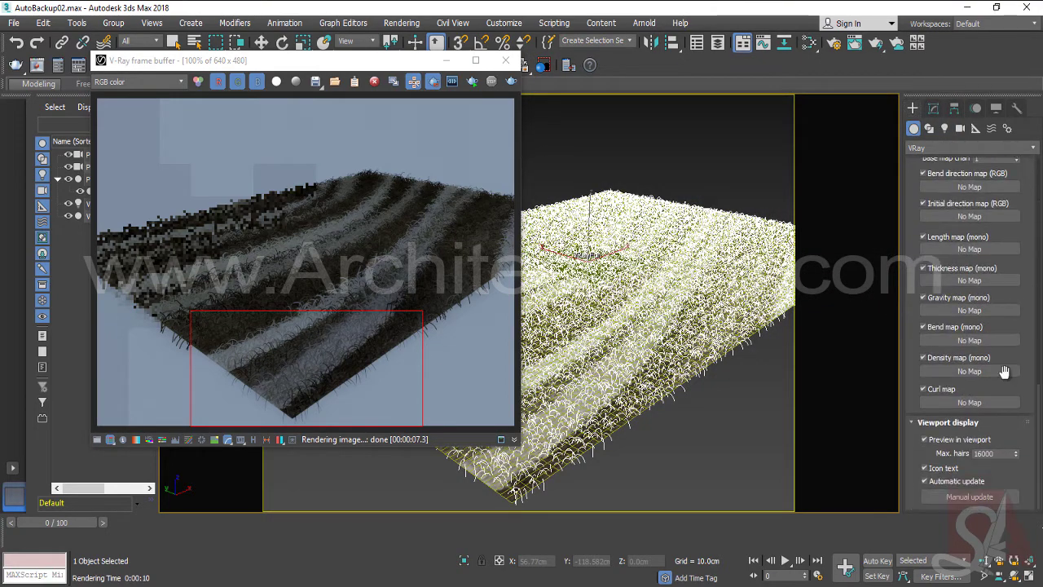
type("22")
type("00")
key("Return")
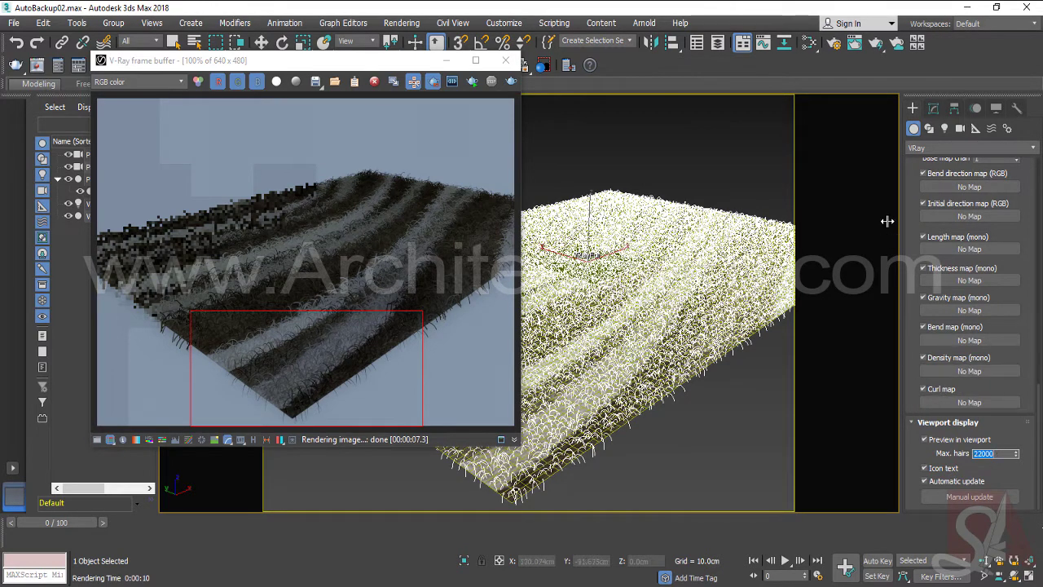
Step: Set the fur Taper to 0.6 and re-render the front corner region
scroll(920, 165, "up", 5)
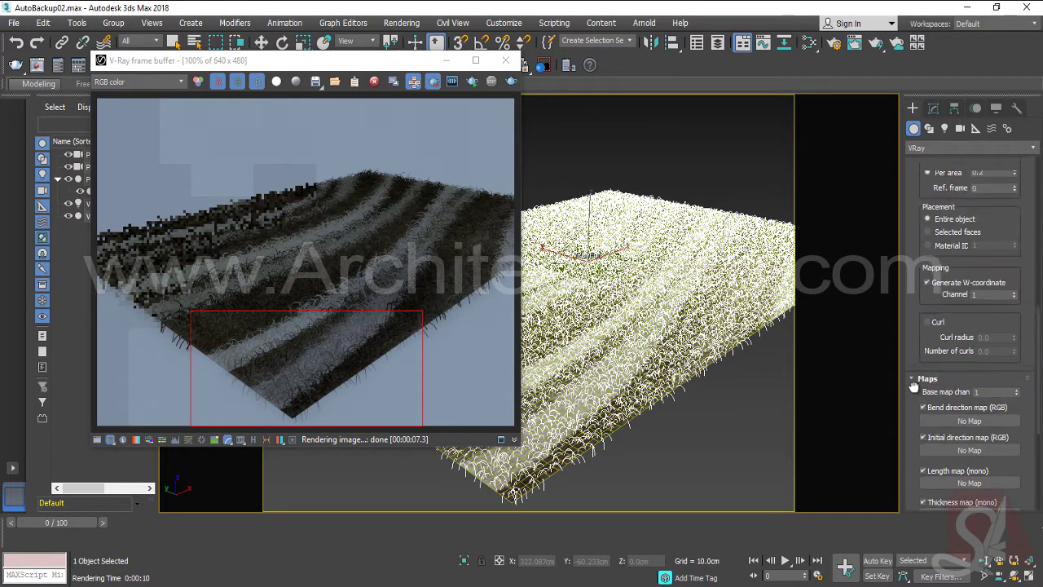
scroll(920, 165, "up", 3)
left_click_drag(932, 177, 944, 312)
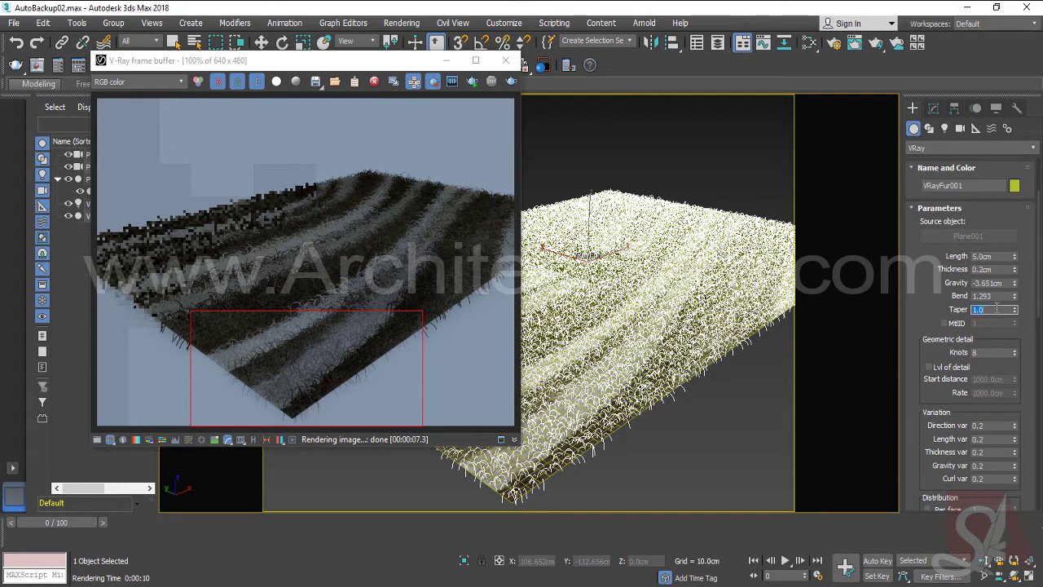
type("0.6")
left_click(512, 81)
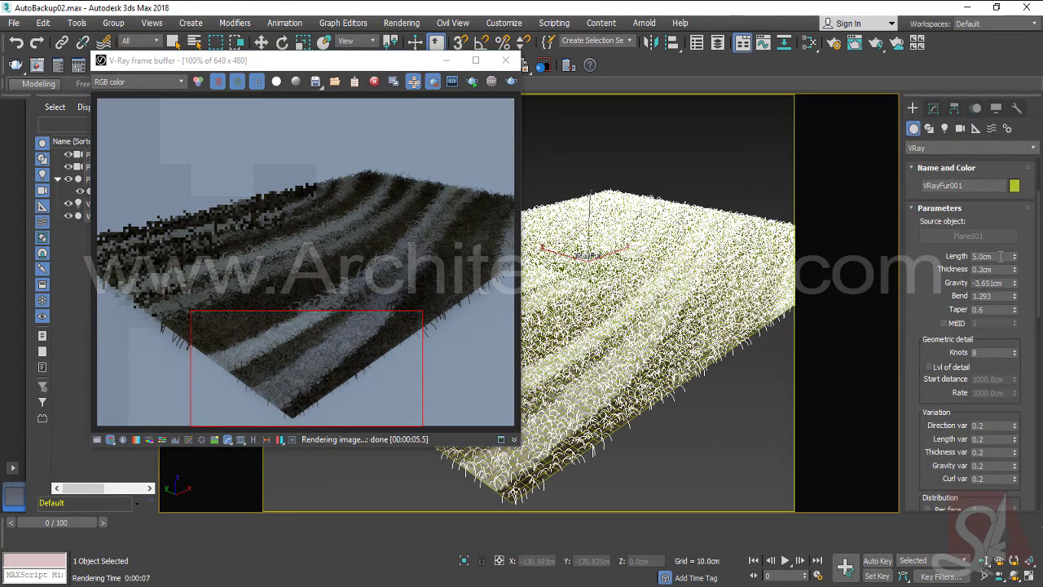
Step: Restore fur Length to 10.0cm, raise Max. hairs to 40000, and re-render the corner
type("10")
key("Return")
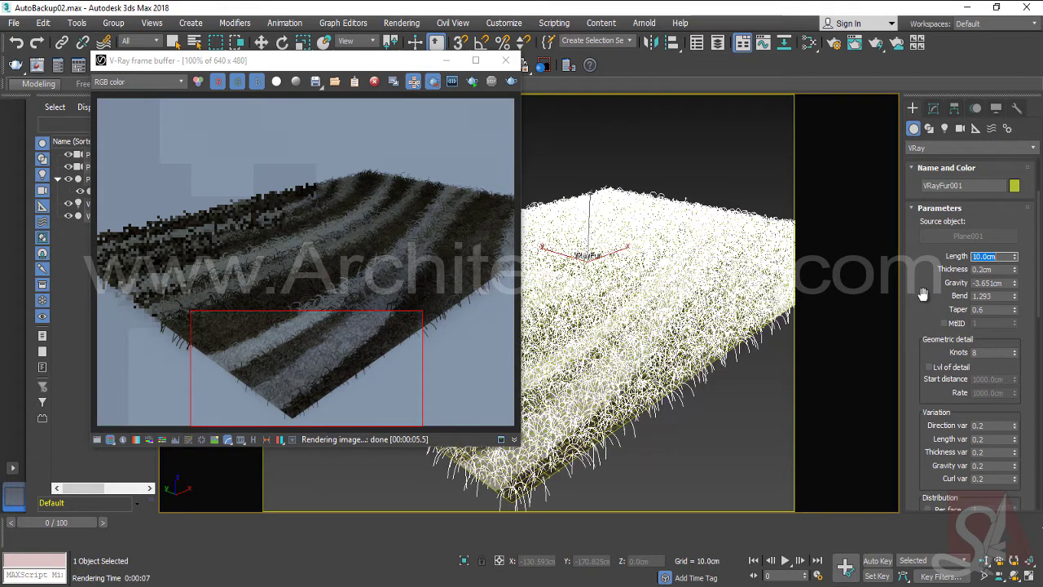
scroll(923, 306, "down", 5)
scroll(906, 322, "down", 3)
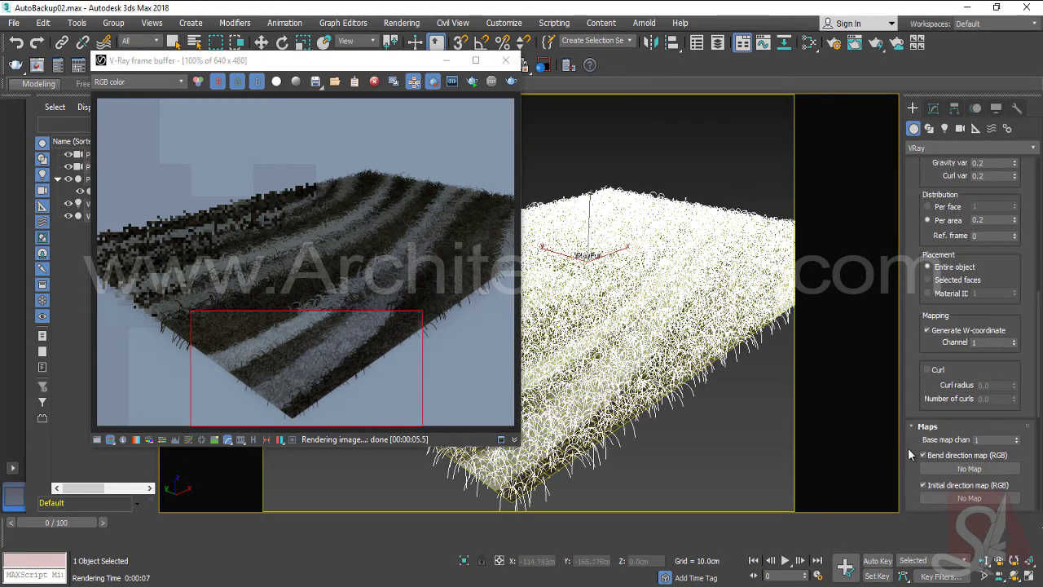
left_click_drag(923, 427, 924, 74)
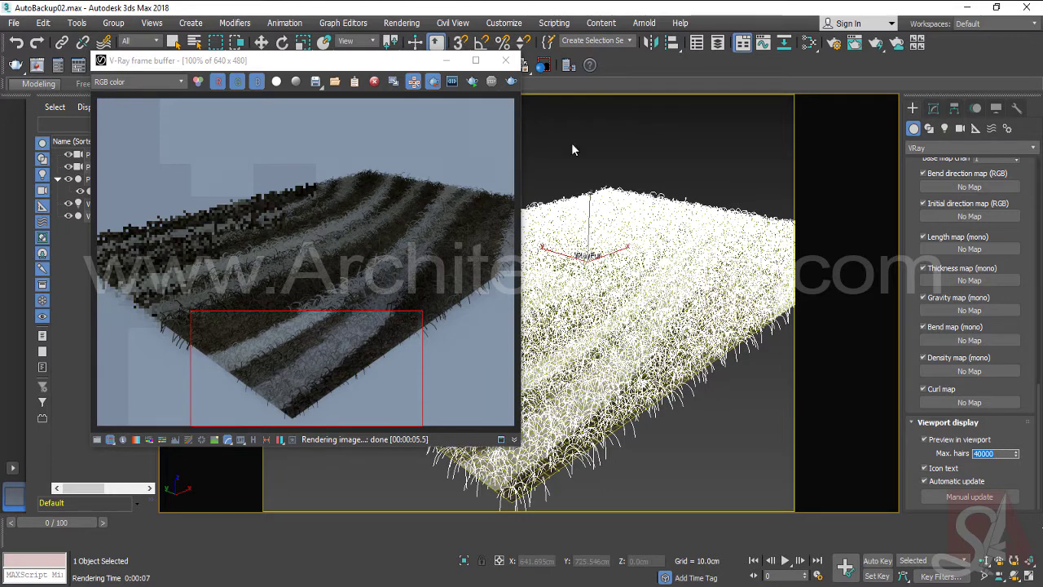
left_click(511, 81)
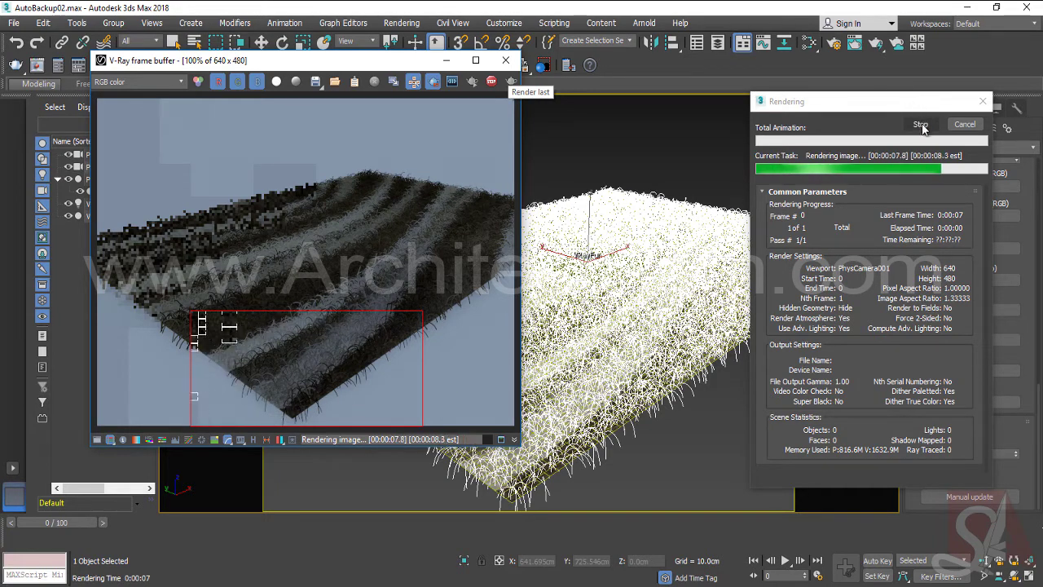
Step: Lower the VRayFur001 Taper to 0.3
scroll(917, 188, "up", 3)
scroll(925, 236, "up", 4)
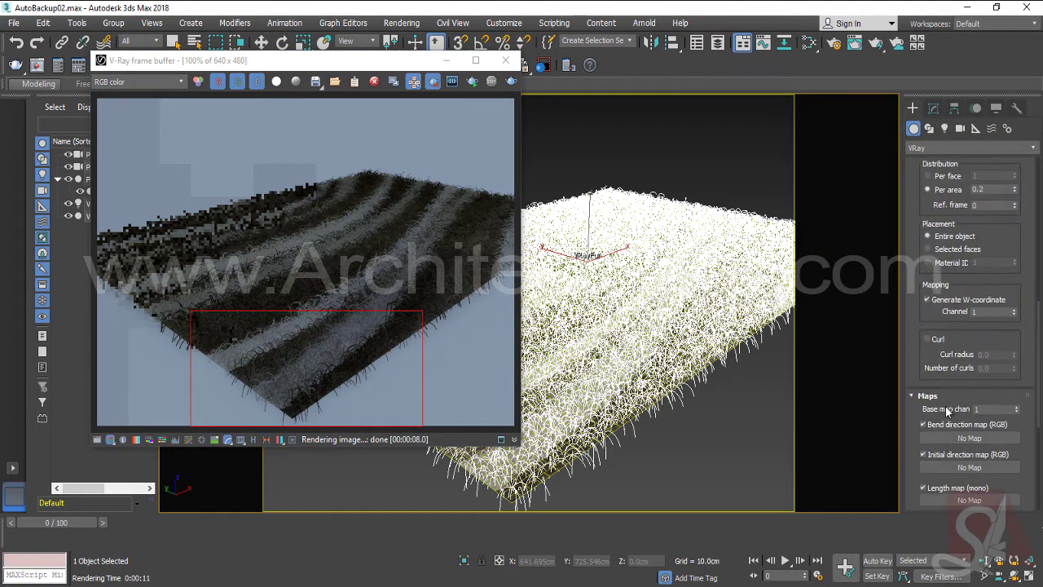
scroll(935, 318, "up", 4)
scroll(946, 394, "up", 4)
scroll(946, 394, "up", 2)
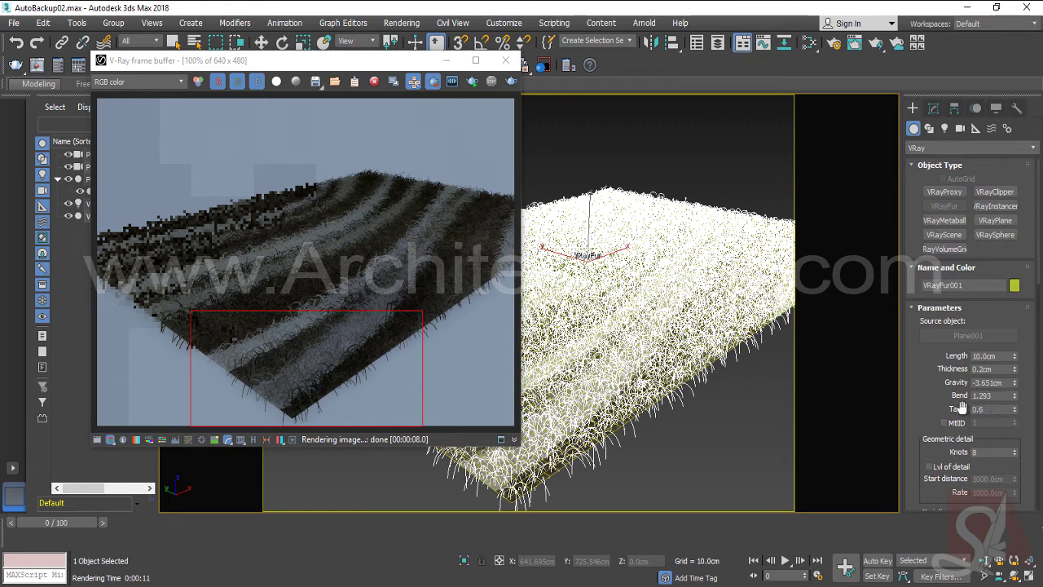
double_click(998, 407)
type("0.3")
Step: Turn off Region render and render the full carpet camera view
left_click(433, 80)
left_click(510, 82)
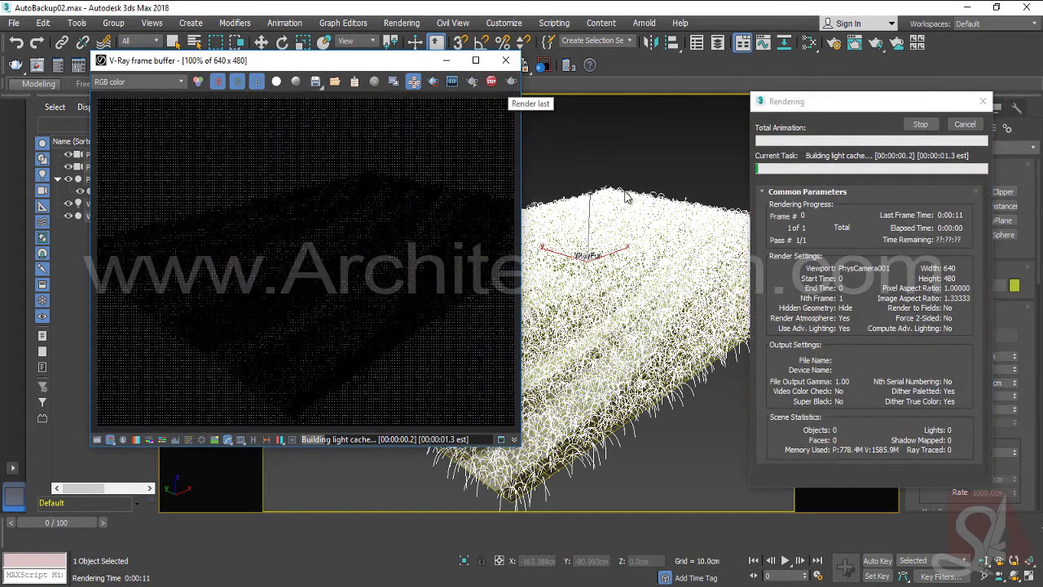